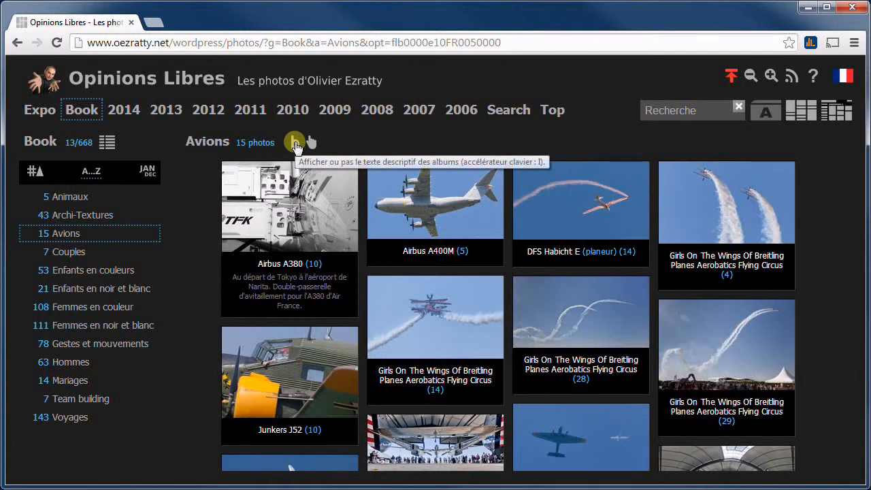
Show the album descriptions for Avions, then open the context menu of the 'About Avions [brouillon]' link
left_click(295, 144)
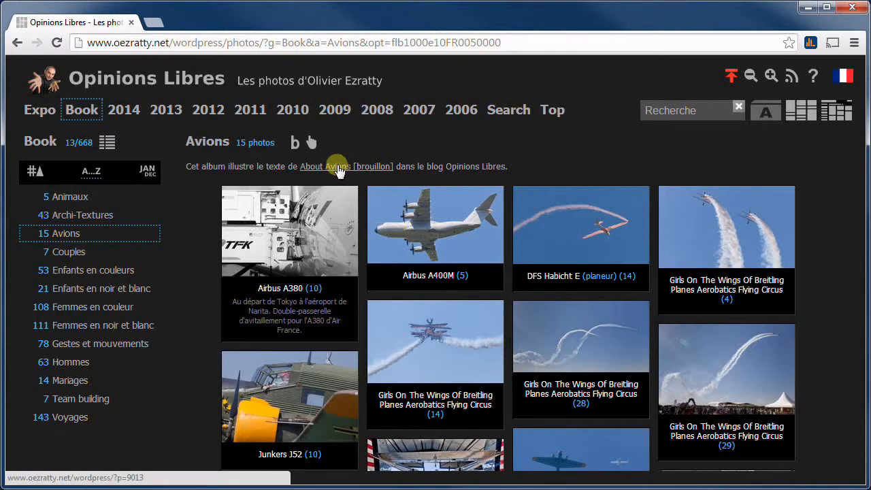
right_click(337, 169)
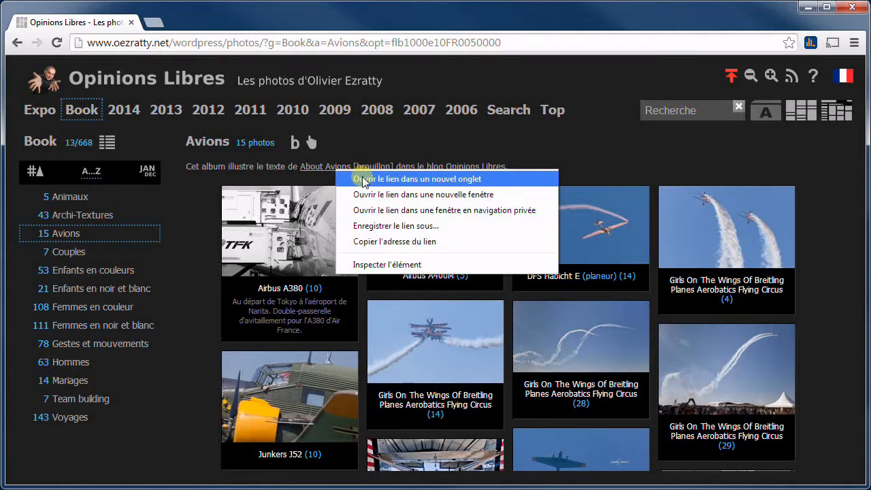
Open the About Avions draft post in a new tab and scroll down to its embedded gallery
left_click(363, 180)
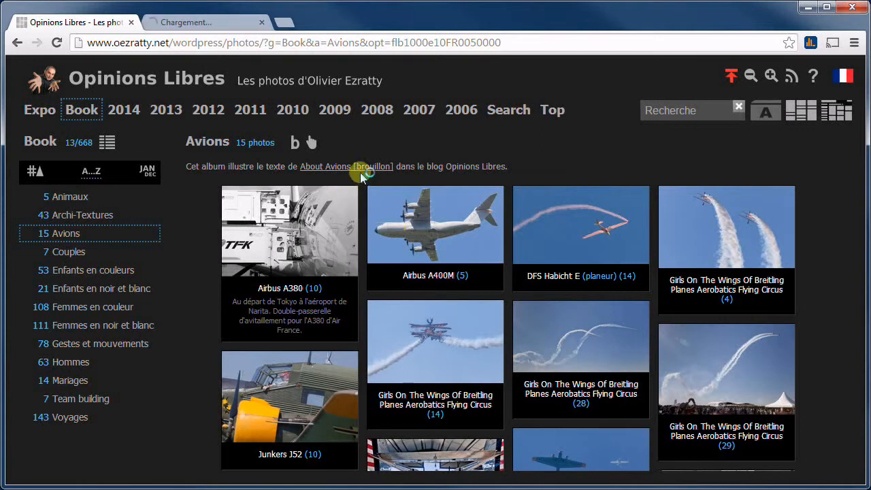
left_click(222, 22)
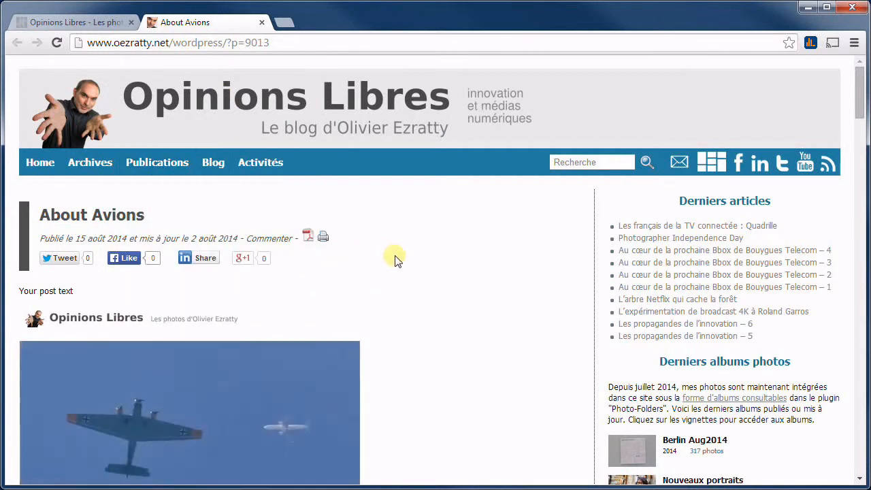
scroll(394, 259, "down", 3)
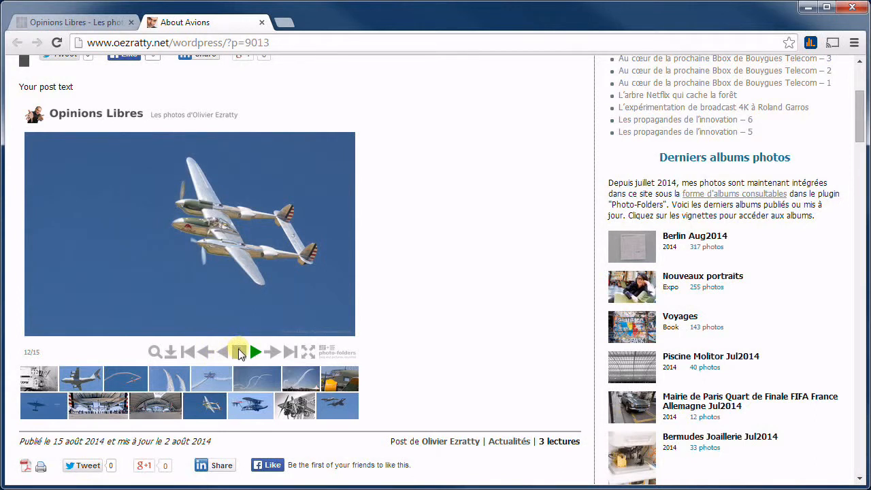
Stop the Avions slideshow, view photos full-window through the last one, then show a chosen thumbnail
left_click(239, 354)
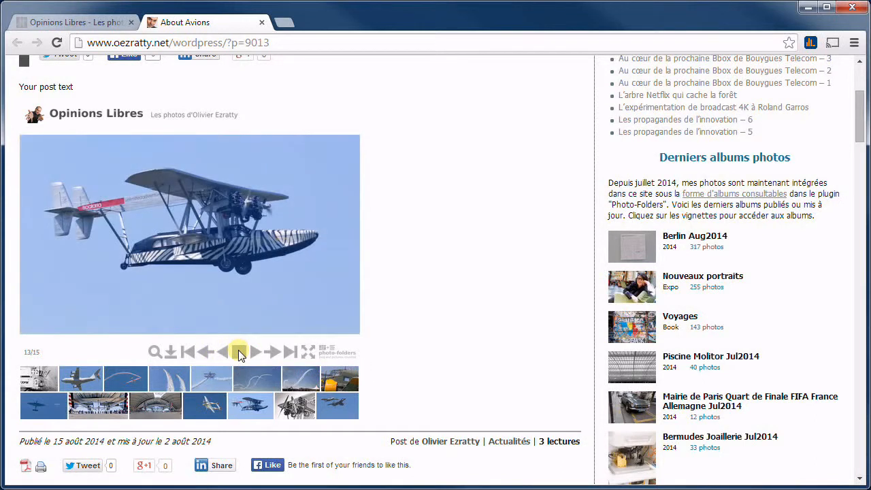
left_click(306, 354)
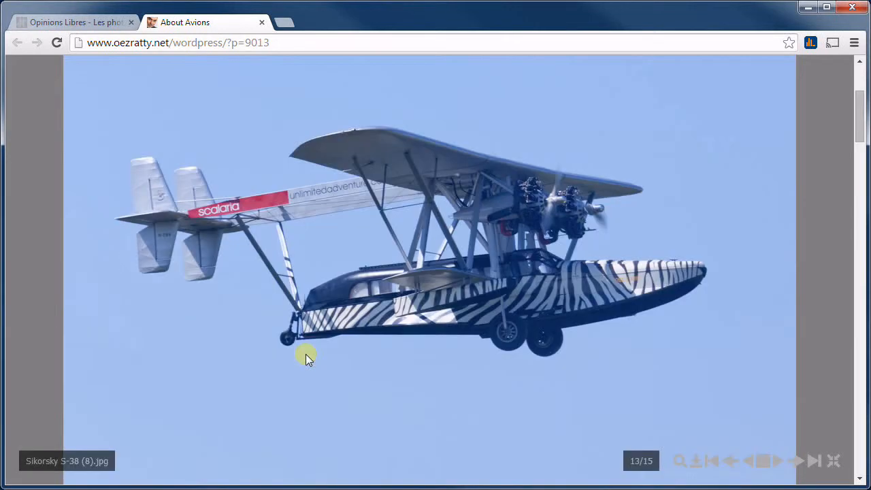
left_click(763, 327)
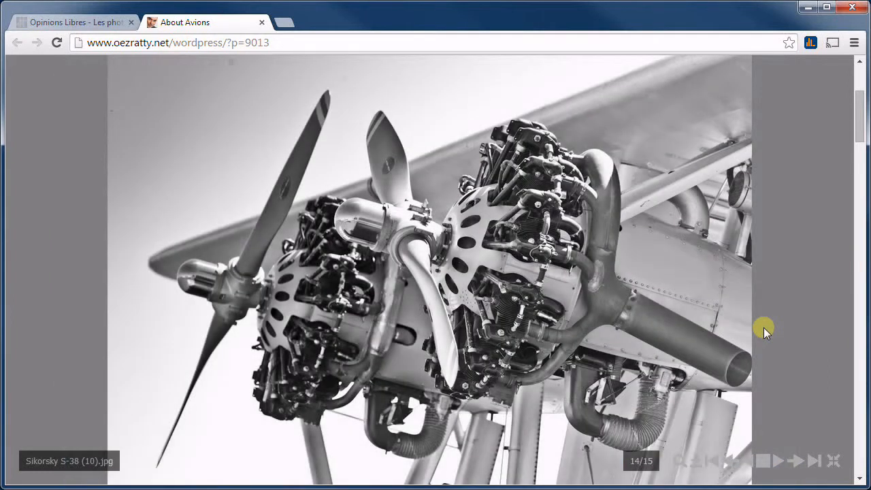
left_click(764, 327)
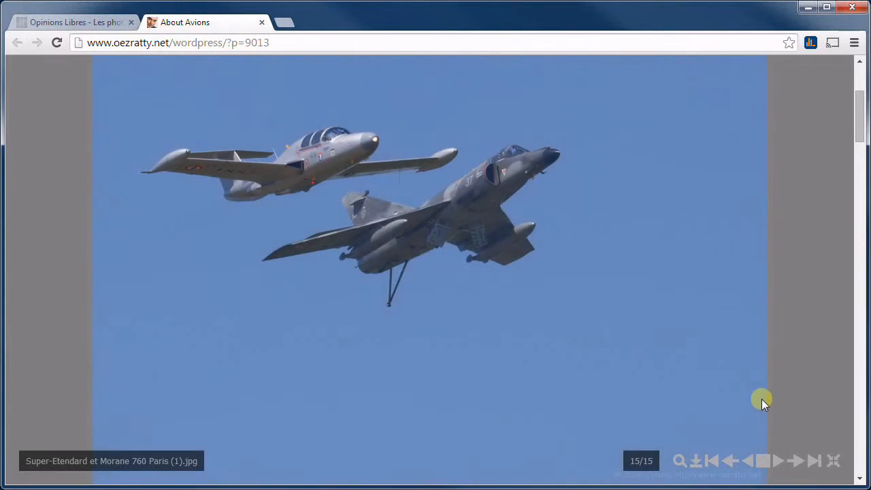
left_click(831, 461)
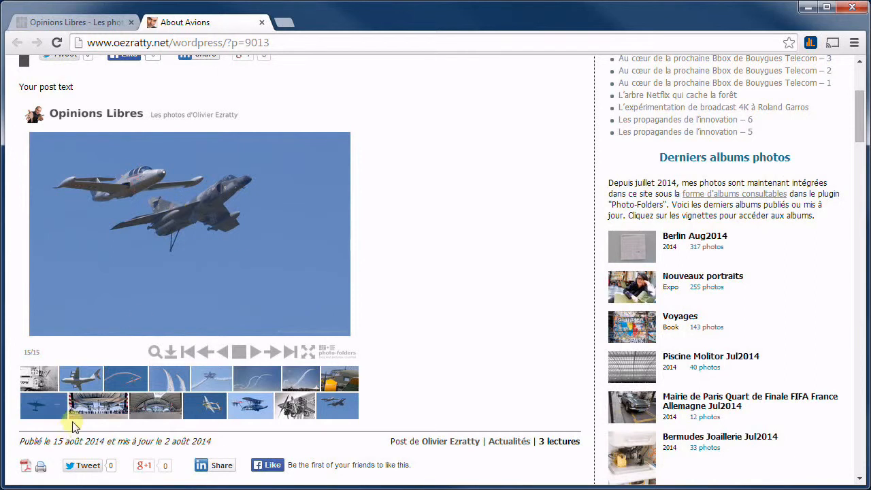
left_click(94, 381)
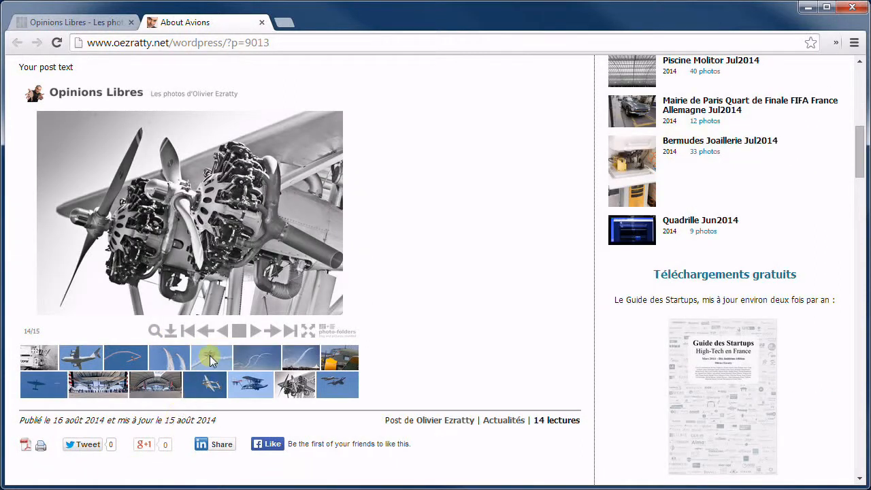
Request a ZIP of the Avions photos by e-mail, entering your address and accepting the cookie
left_click(170, 331)
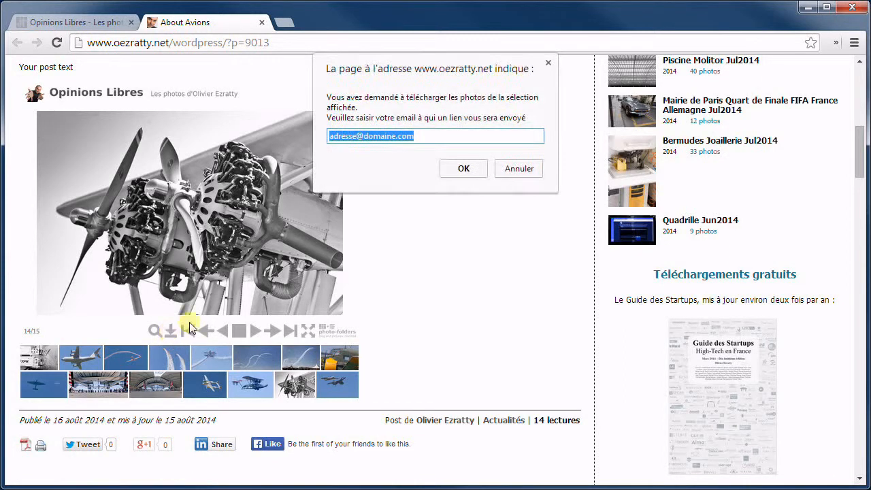
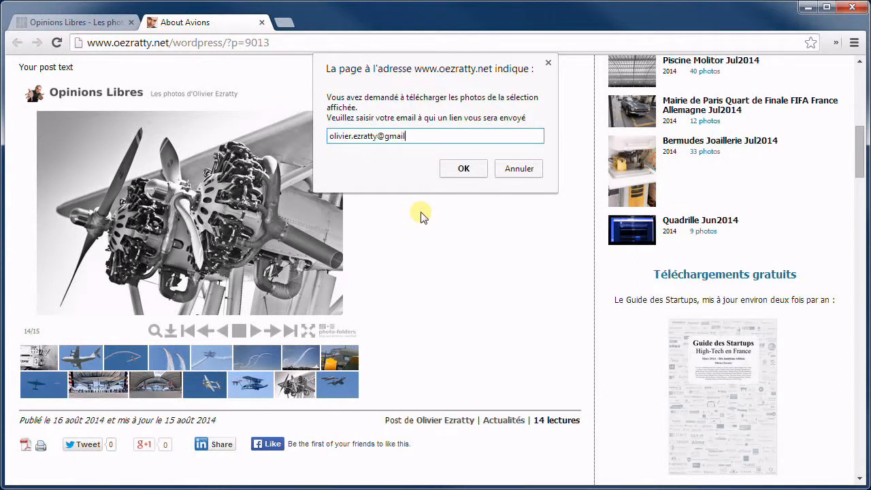
left_click(453, 172)
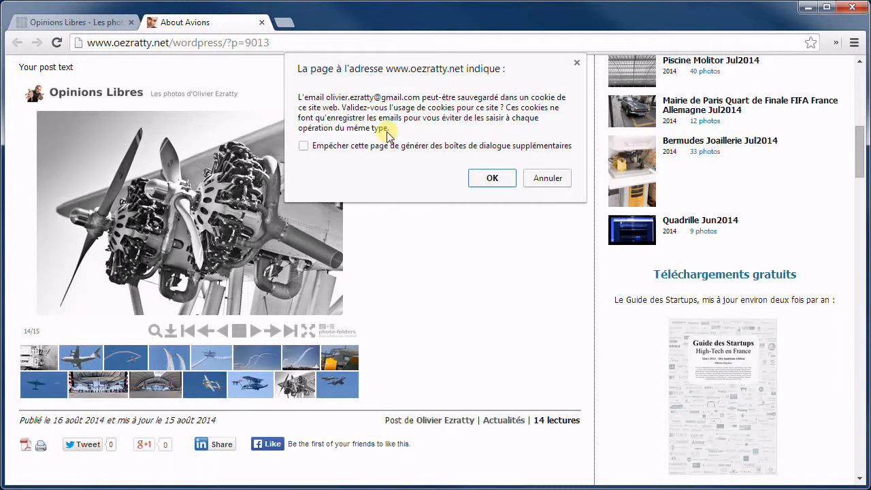
left_click(492, 179)
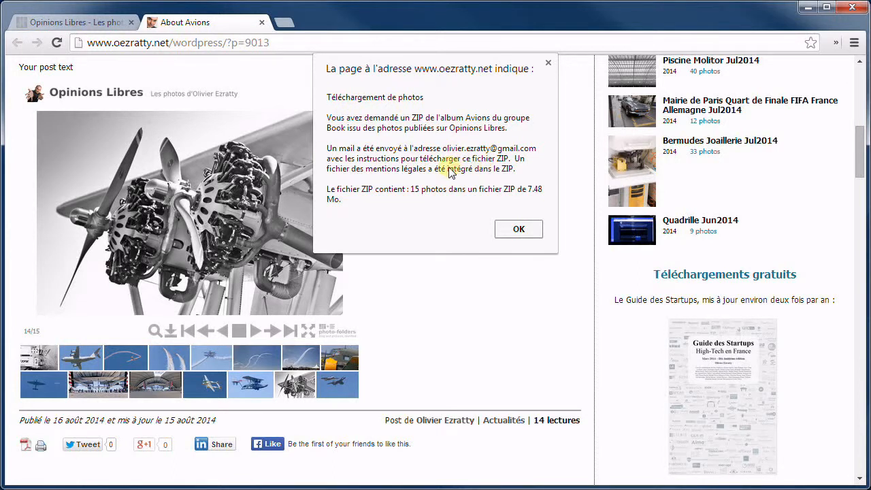
left_click(512, 231)
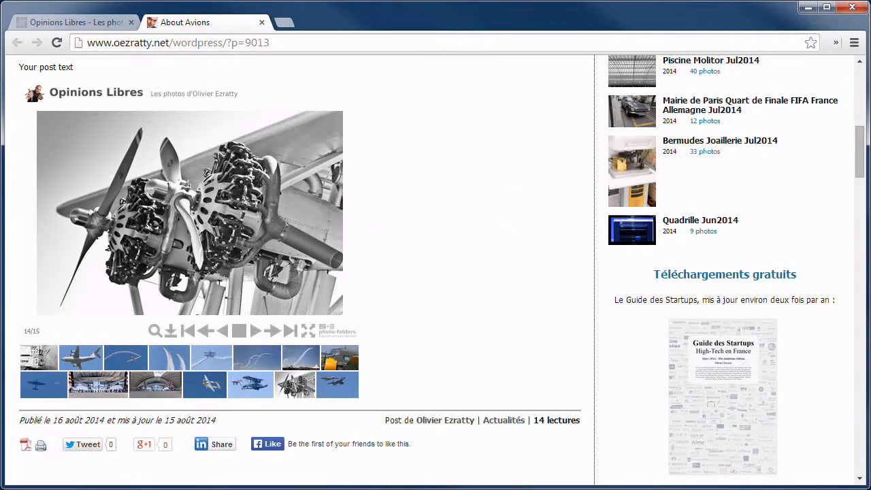
key("alt+Tab")
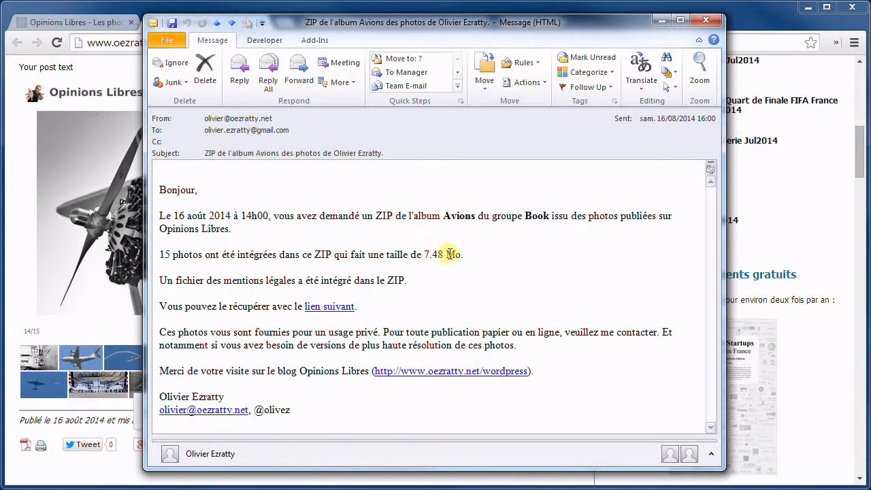
Follow the 'lien suivant' link in the 'ZIP de l'album Avions' message to download the ZIP
left_click(337, 307)
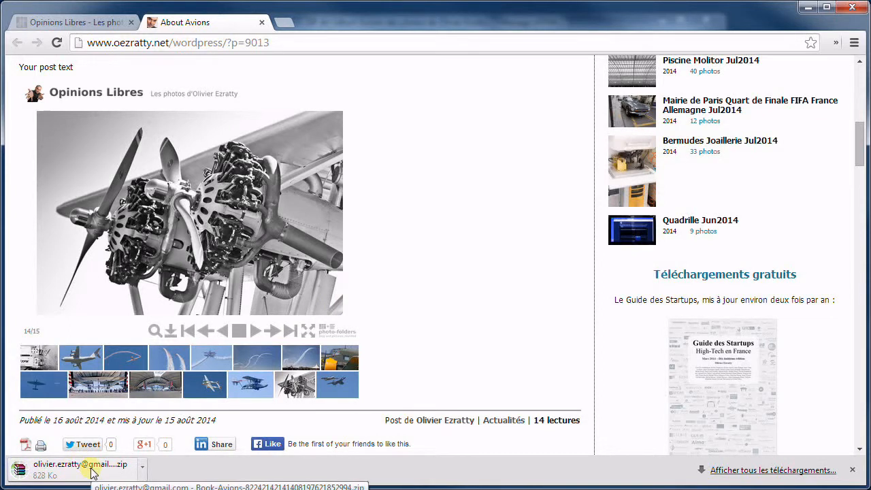
Open the downloaded Avions ZIP, preview an aerobatics photo, then open the Mentions legales TXT file
left_click(92, 473)
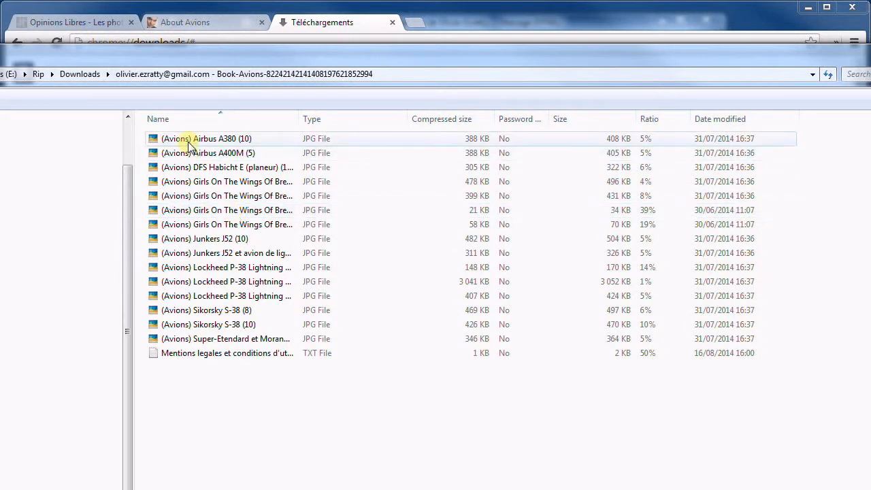
left_click(210, 212)
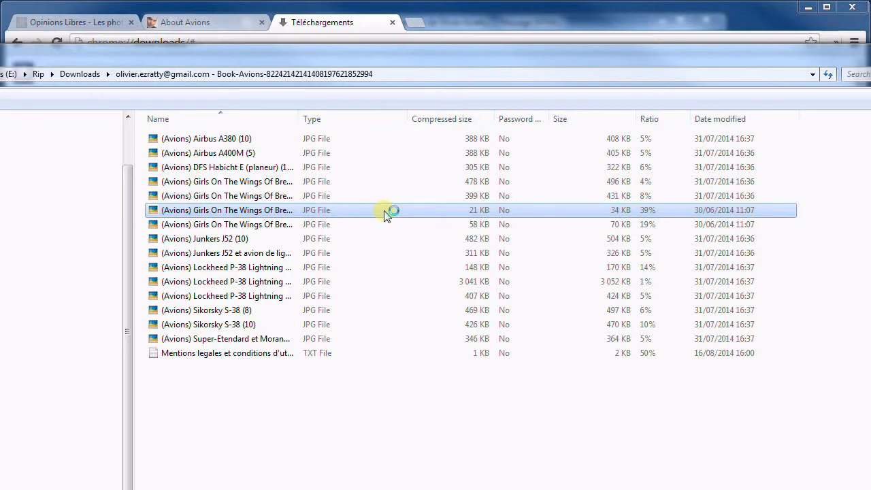
key("Escape")
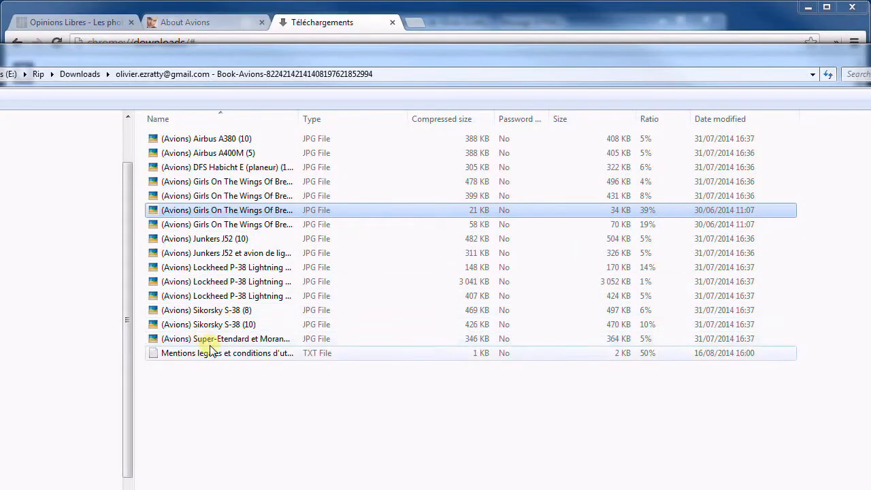
left_click(213, 354)
double_click(213, 355)
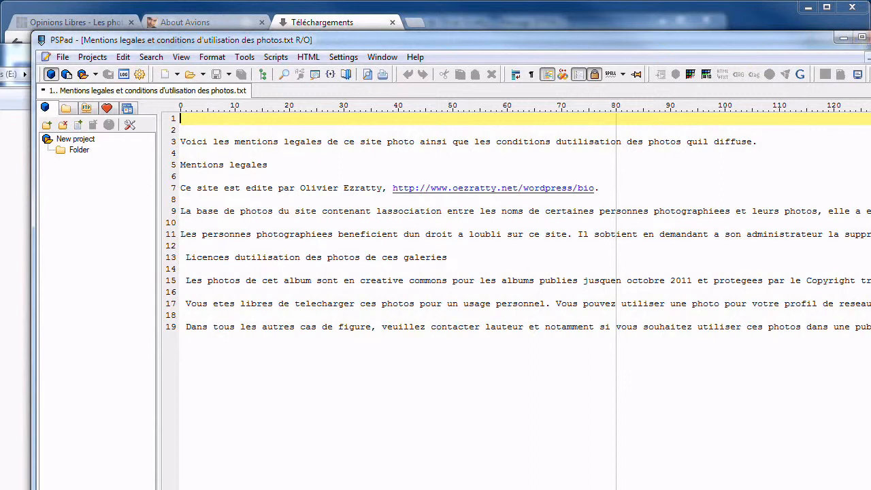
Resize the PSPad window to read the photo usage conditions, then close PSPad
left_click_drag(870, 31, 835, 38)
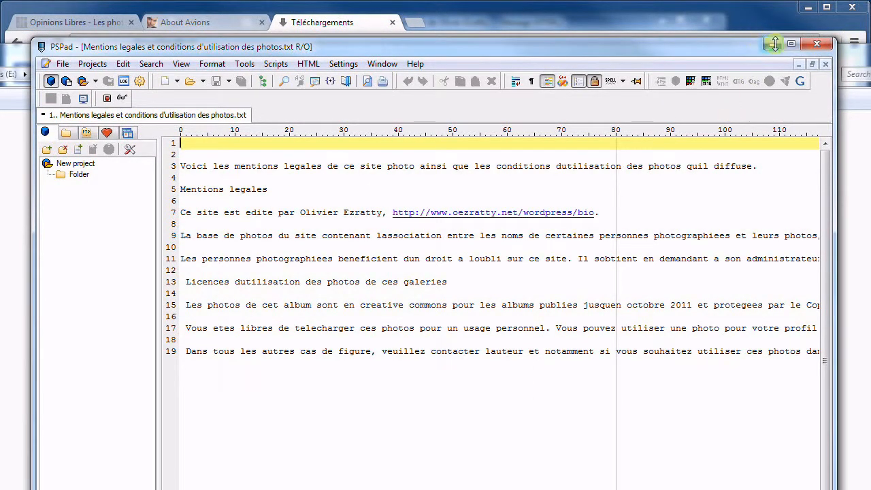
left_click(813, 48)
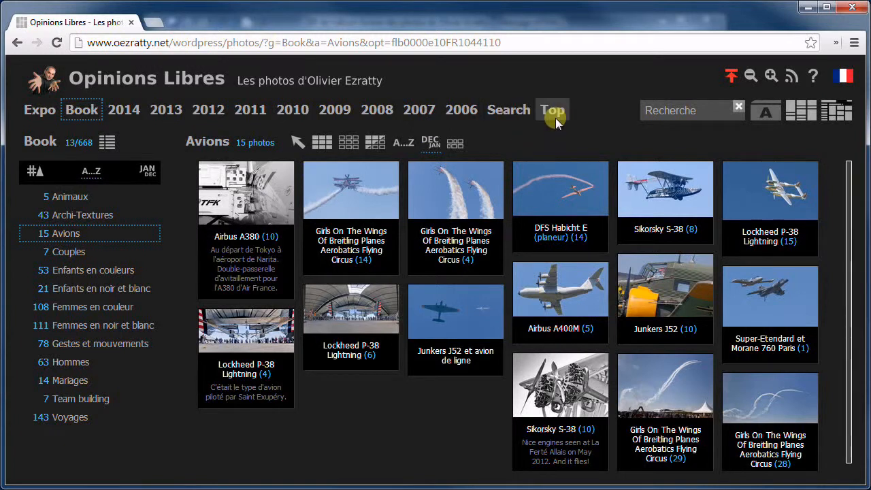
Open 'Opérations sur l'album courant' from the Avions heading and choose the widget action
left_click(209, 143)
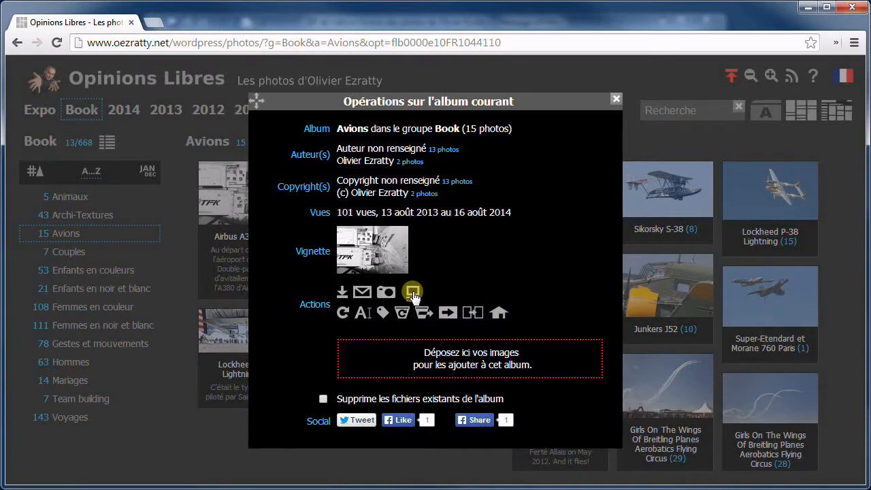
left_click(412, 292)
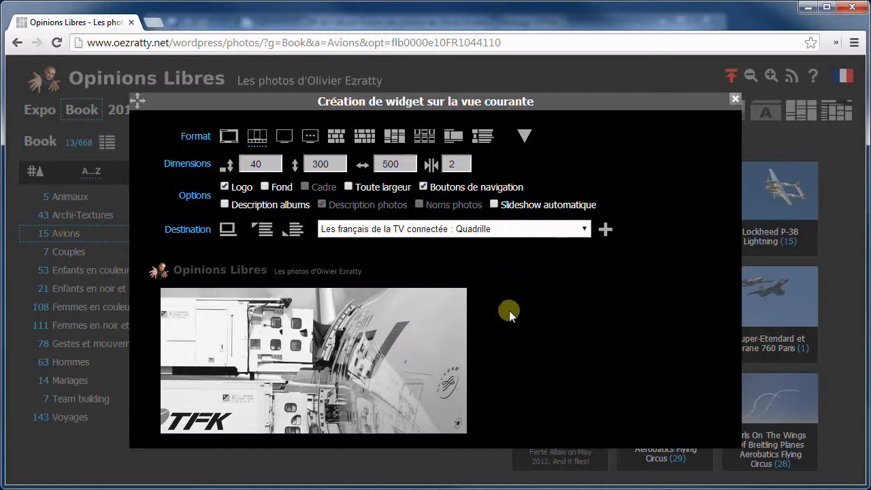
Turn on photo descriptions and browse the Destination post list, leaving 'Quadrille' selected
left_click(322, 206)
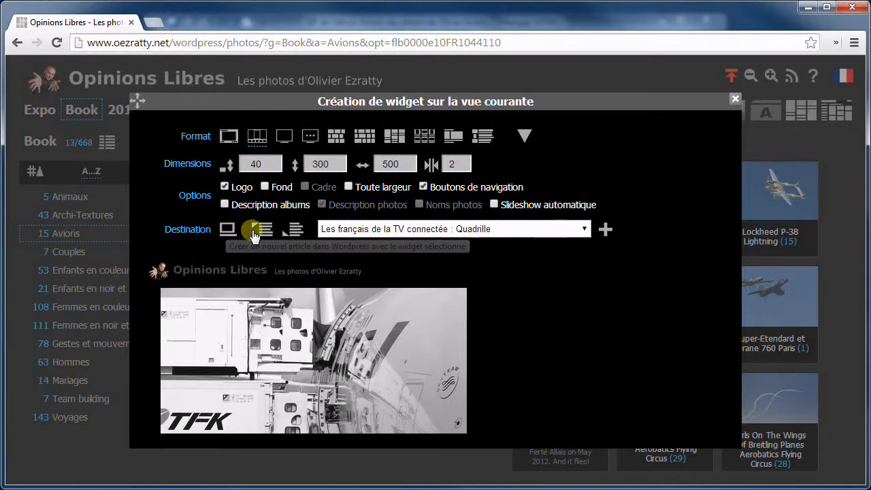
left_click(336, 231)
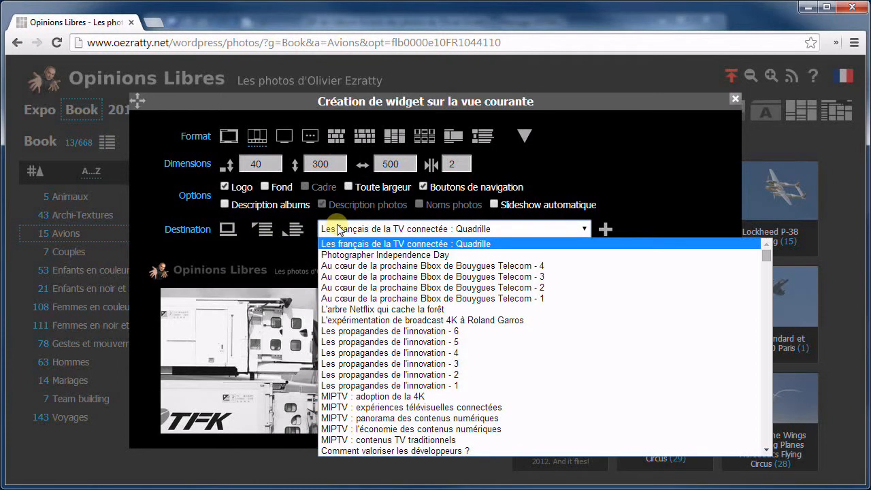
left_click(340, 227)
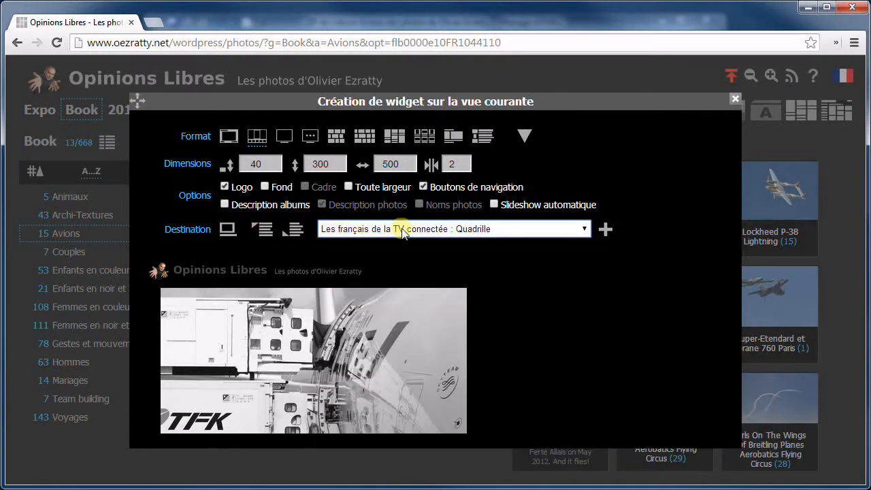
left_click(459, 229)
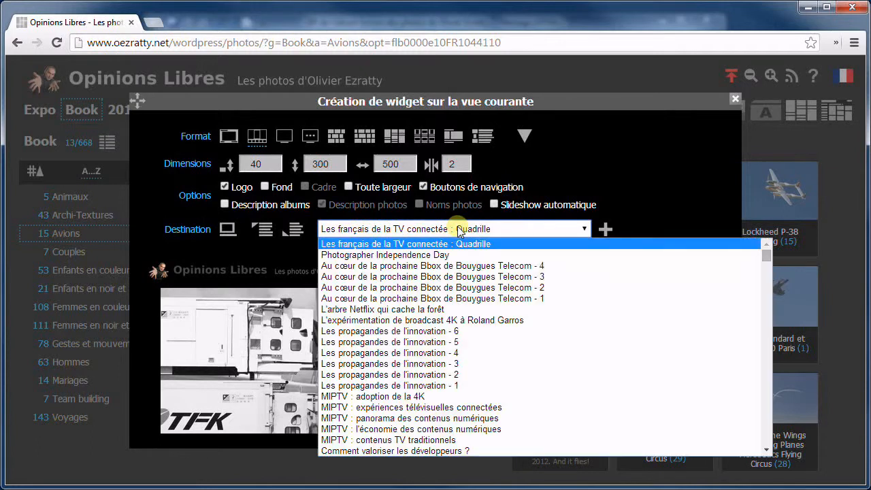
left_click(262, 250)
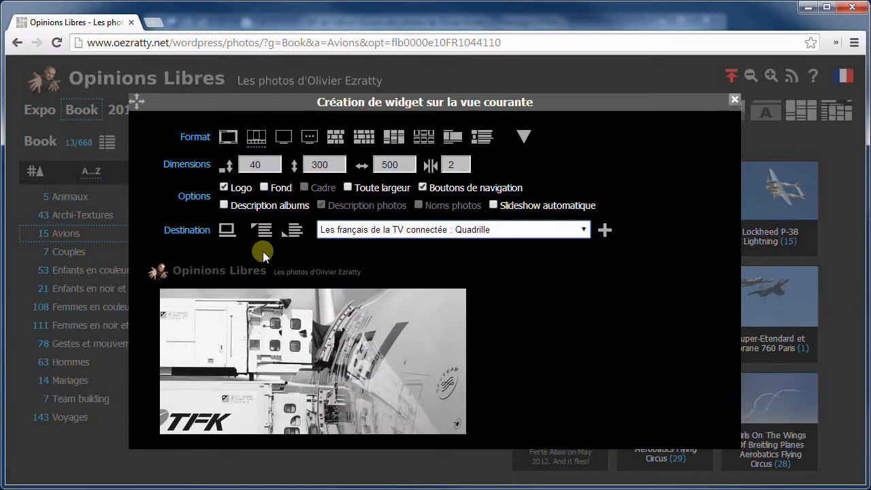
Set the widget height to 320 and the width to 480
scroll(328, 332, "down", 2)
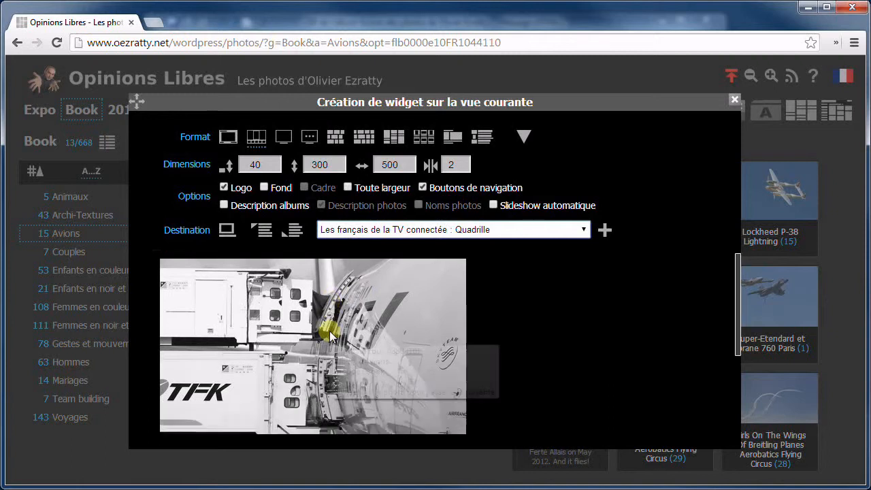
scroll(330, 330, "down", 3)
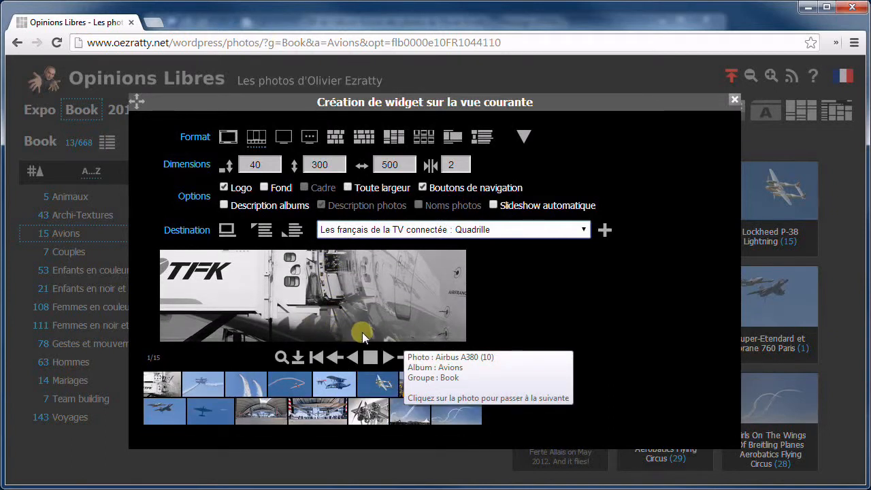
scroll(362, 332, "up", 1)
scroll(362, 332, "up", 2)
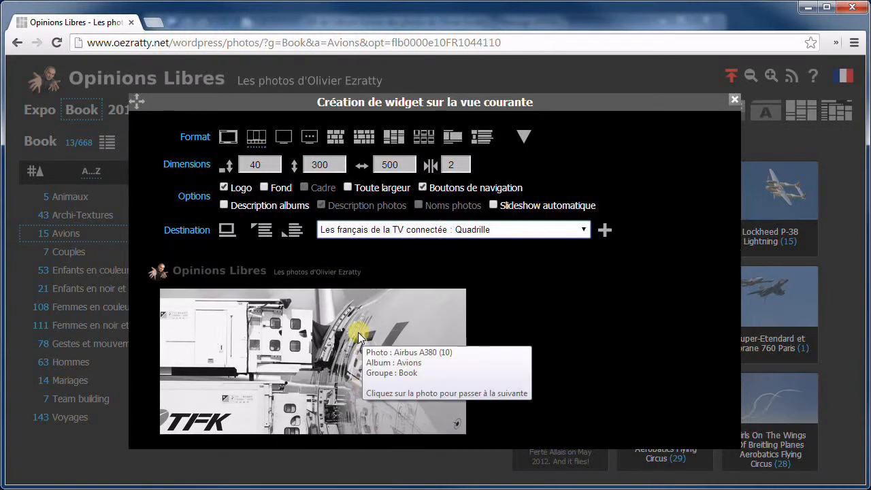
scroll(358, 336, "down", 3)
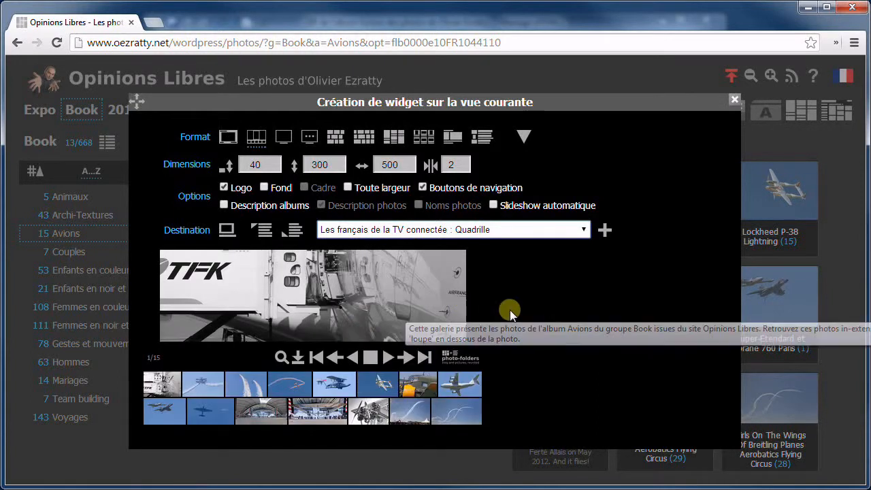
scroll(494, 315, "up", 3)
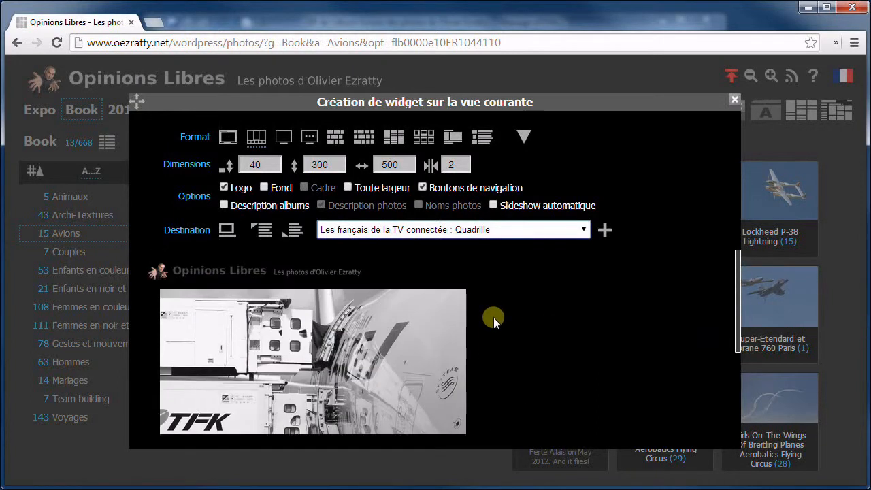
scroll(484, 321, "down", 3)
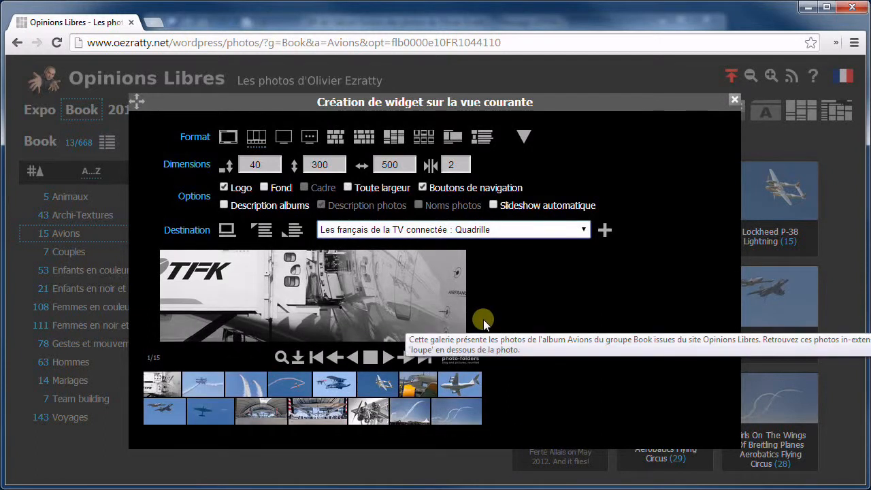
scroll(484, 322, "up", 3)
scroll(483, 319, "up", 1)
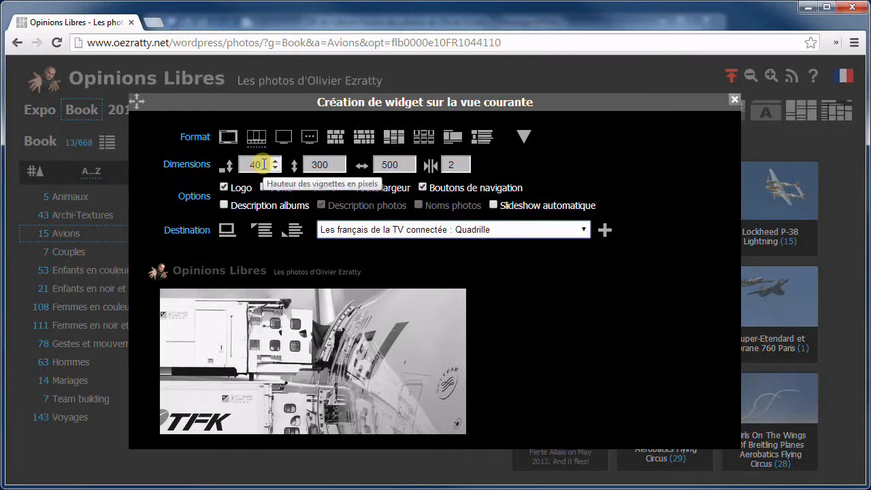
left_click(339, 162)
left_click(340, 161)
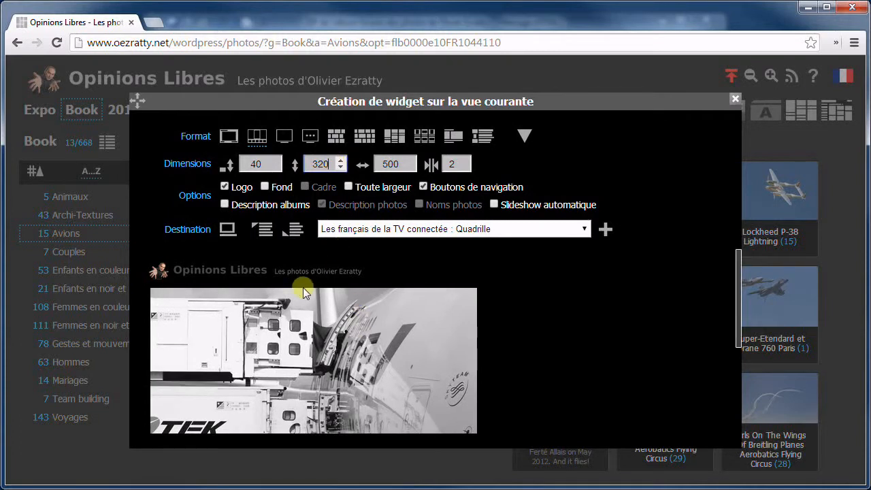
left_click(411, 161)
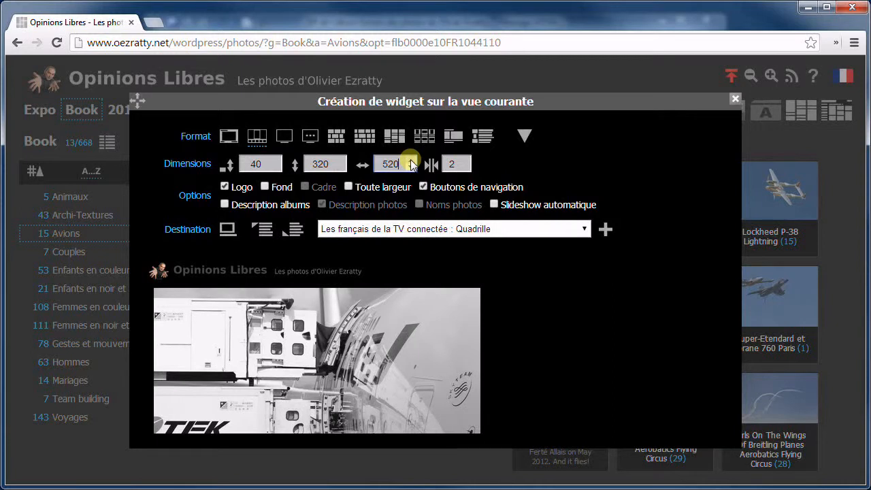
left_click(410, 167)
left_click(410, 168)
left_click(410, 167)
left_click(410, 167)
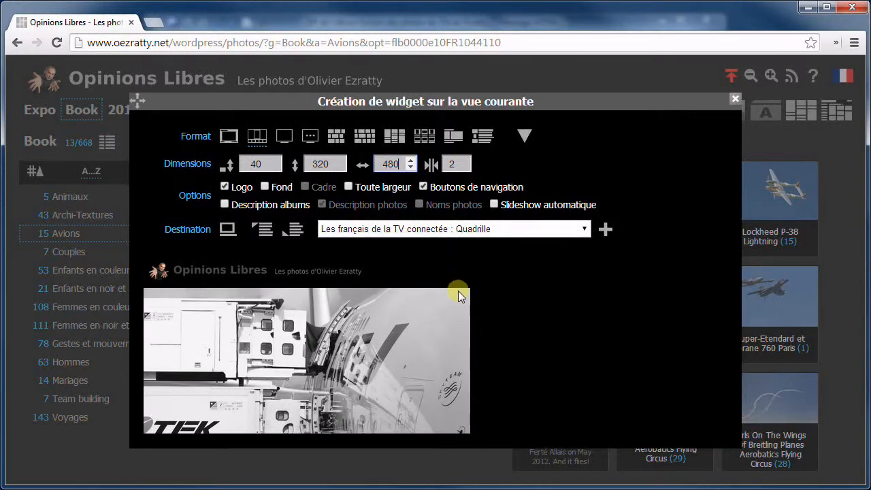
Set the image margin to 1 and lower the first dimension from 40 to 30
scroll(530, 339, "down", 4)
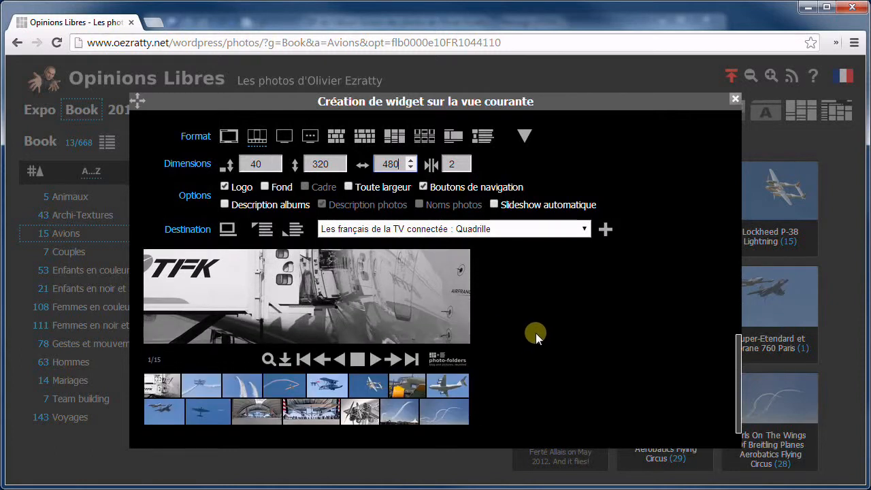
left_click(466, 161)
left_click(466, 161)
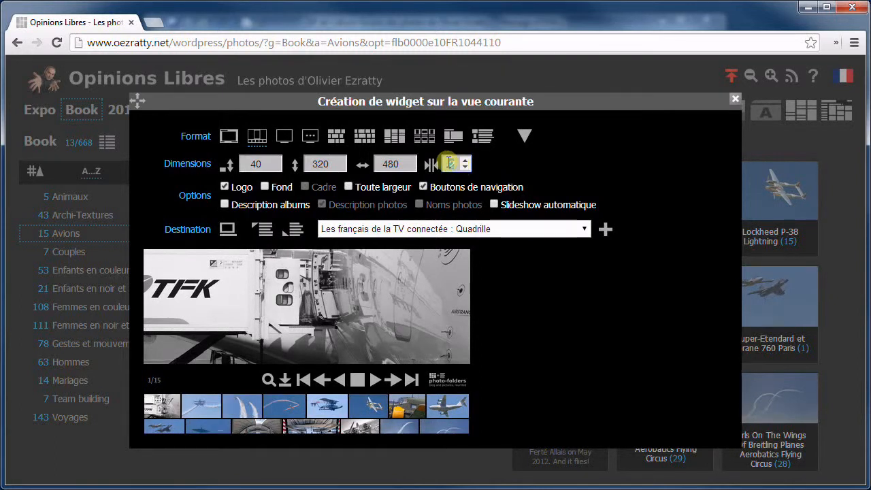
type("1")
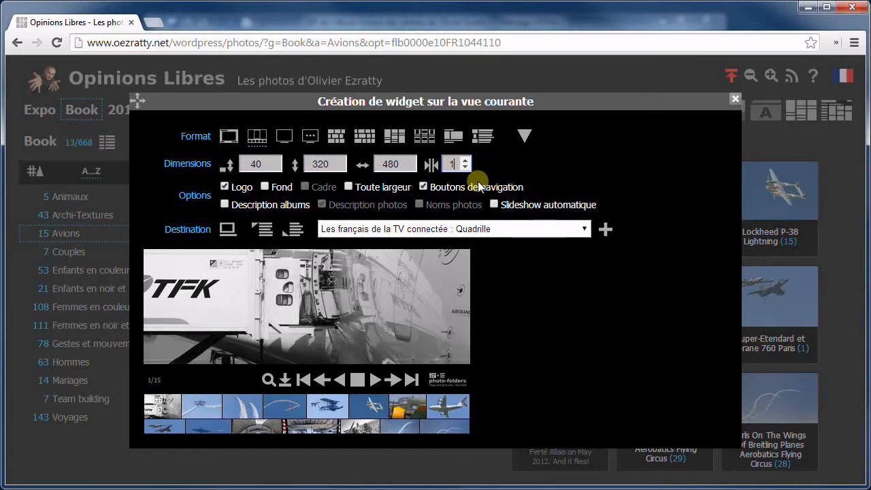
left_click(275, 167)
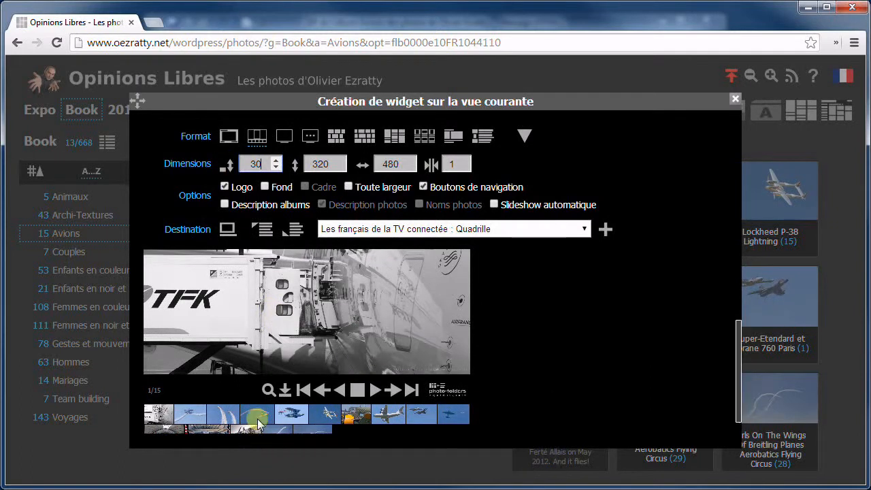
Test the widget preview by browsing photos 4/15, 8/15, the next one, and back
left_click(258, 421)
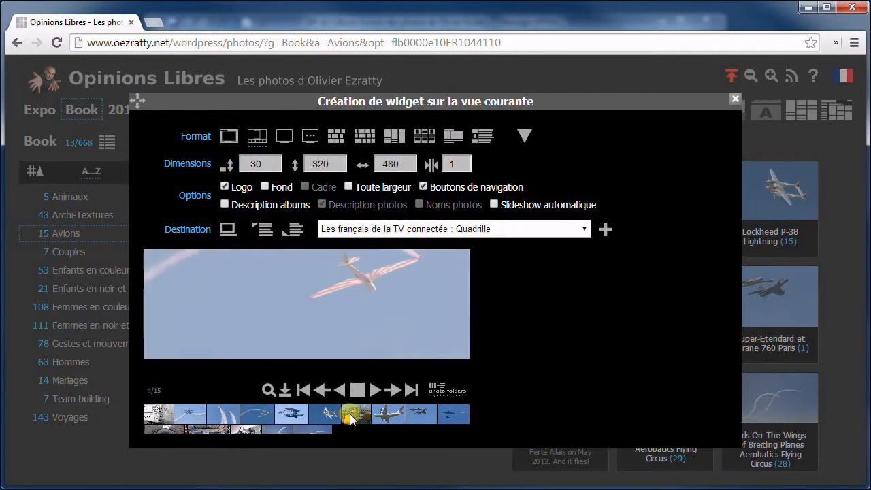
left_click(381, 412)
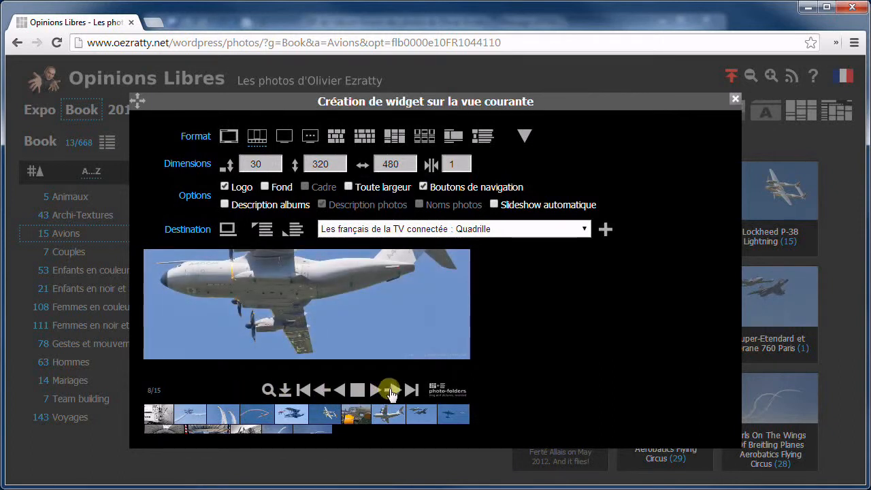
left_click(391, 390)
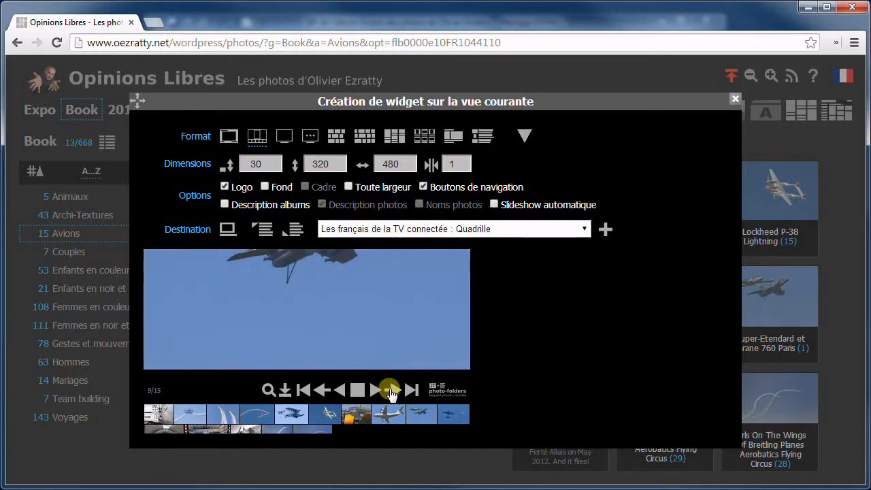
left_click(323, 390)
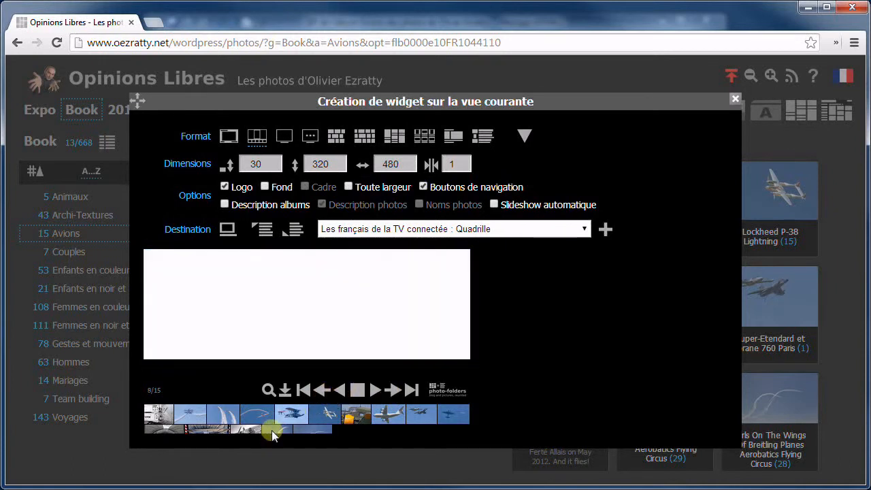
left_click(259, 415)
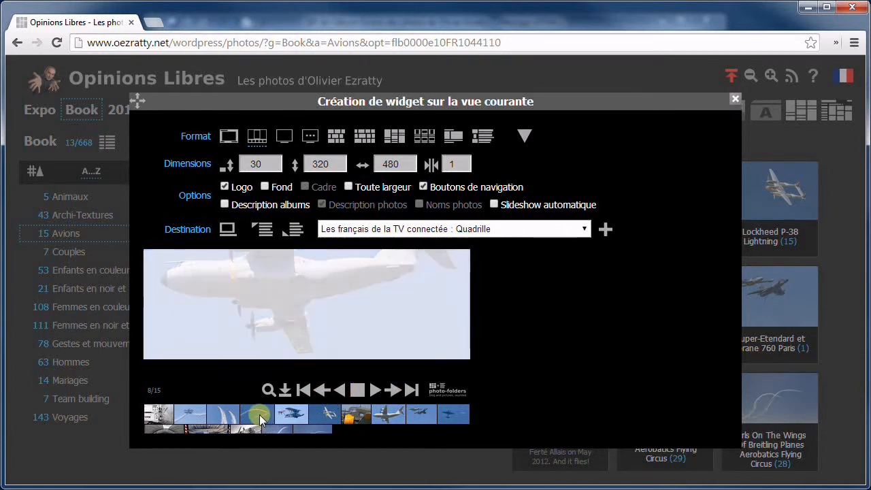
Show photo 3/15, then toggle the logo header and its background off and back on
left_click(226, 416)
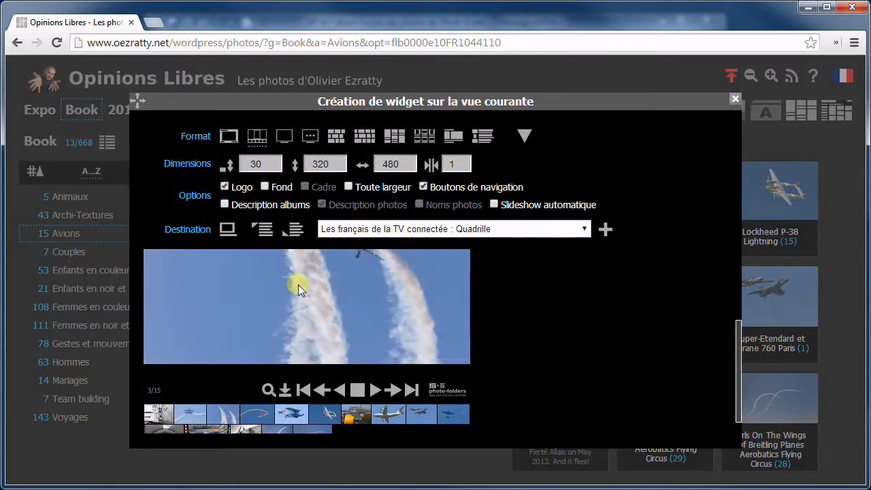
left_click(224, 187)
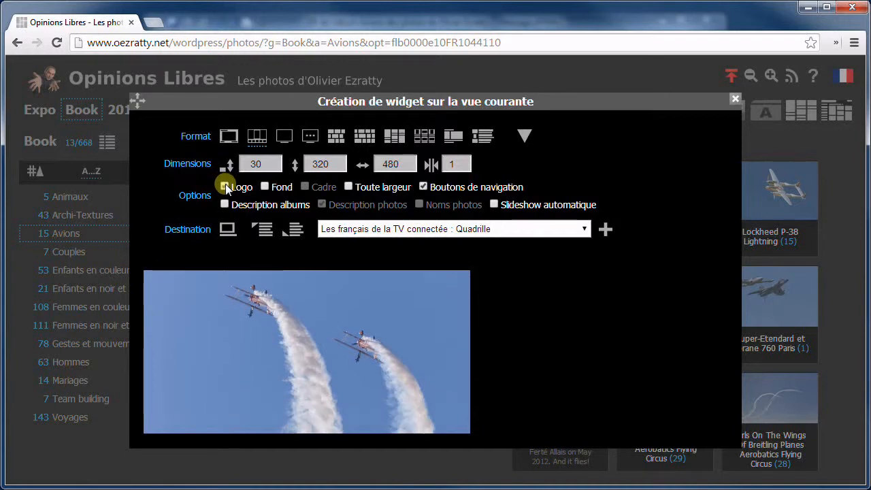
left_click(224, 186)
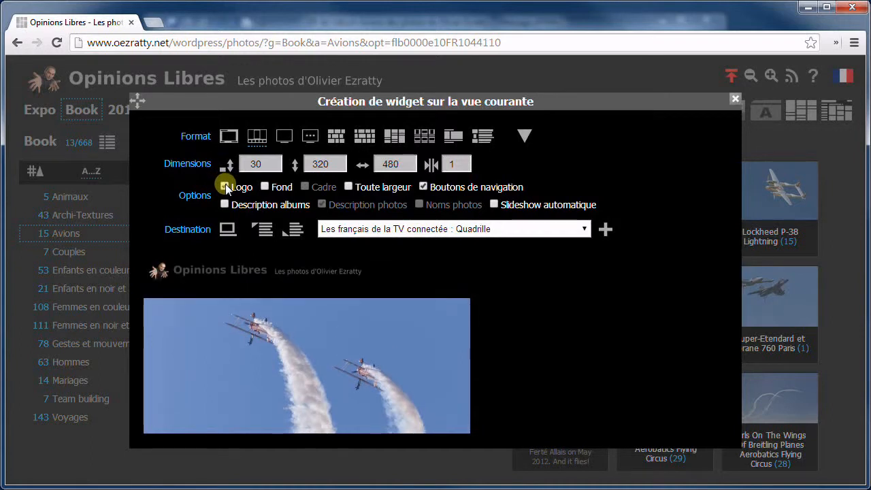
left_click(264, 187)
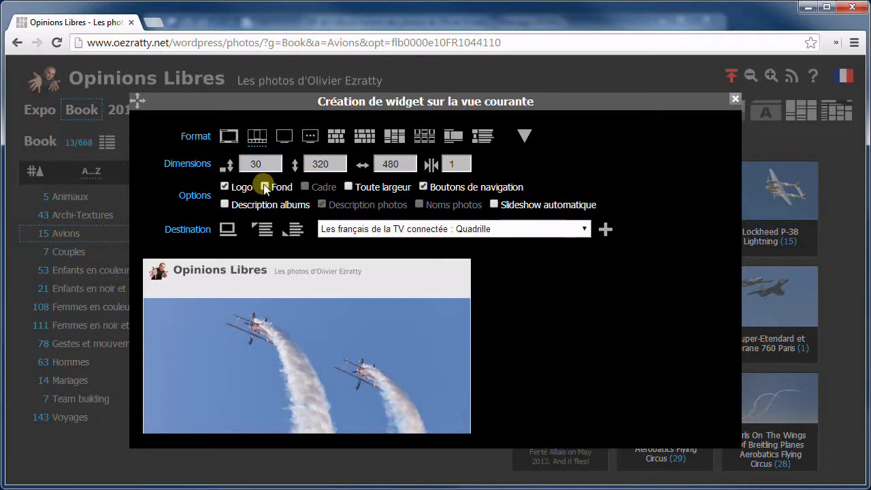
left_click(264, 187)
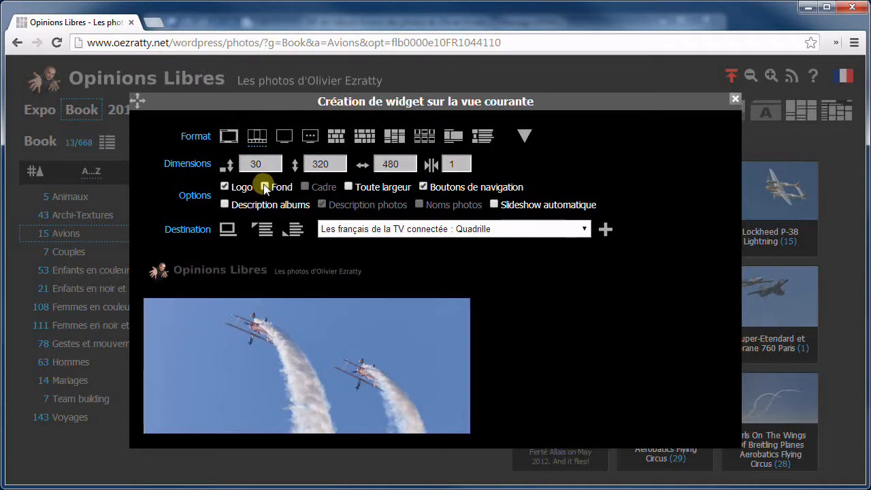
Try full width, hidden navigation buttons, and the automatic slideshow in the widget
left_click(348, 188)
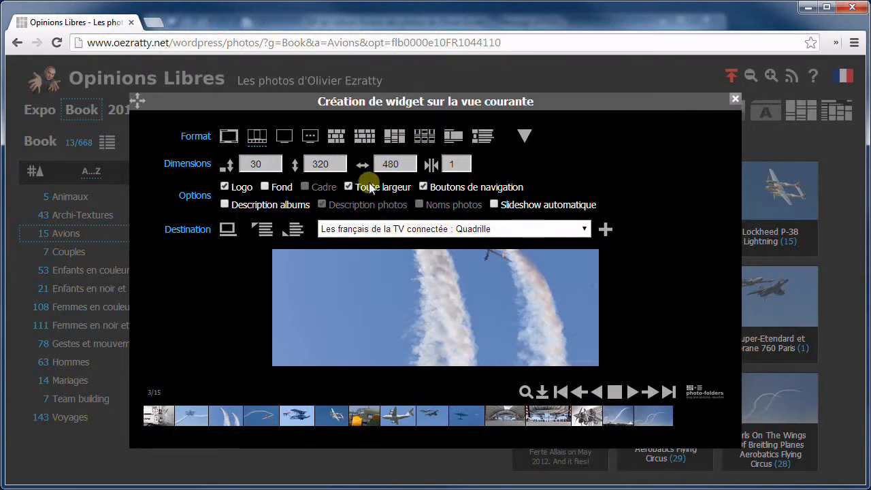
left_click(423, 187)
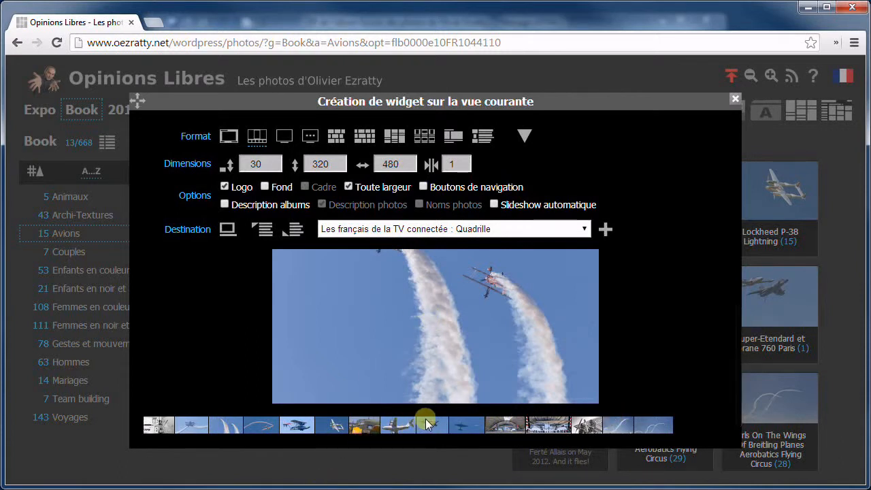
left_click(494, 204)
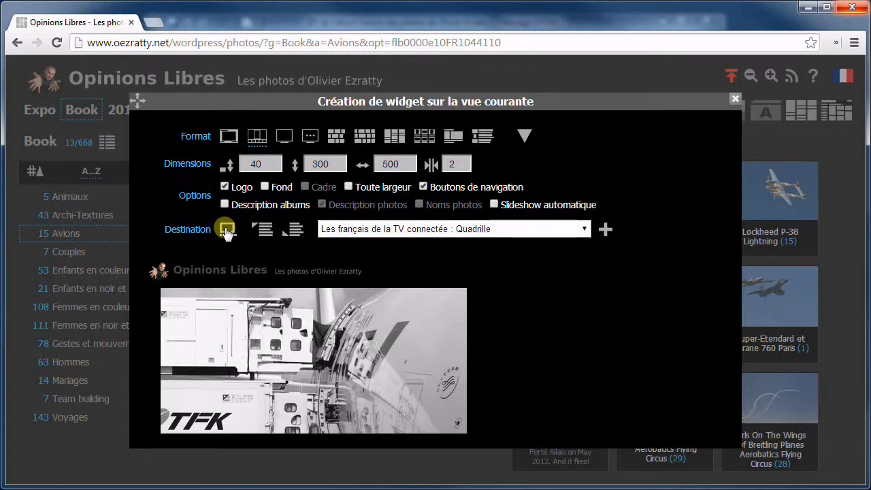
Create the 'A propos de Avions' draft with the widget and open its post page and WordPress editor
left_click(227, 230)
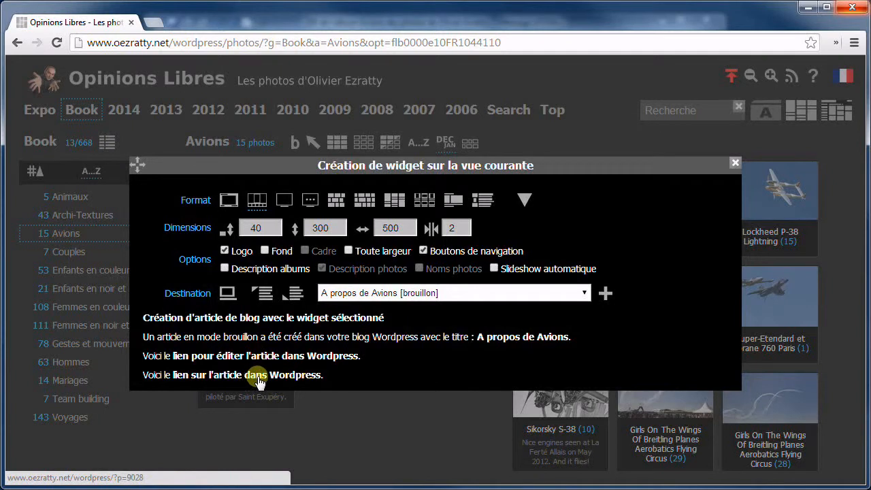
left_click(259, 381)
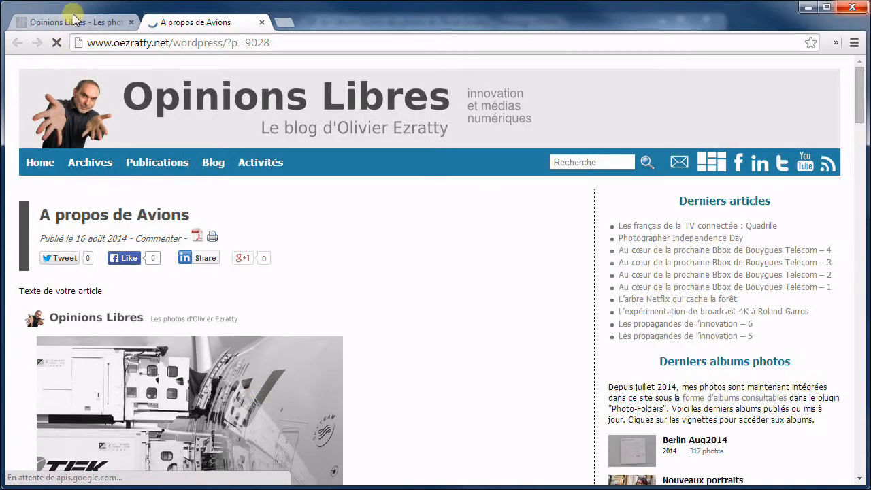
left_click(74, 20)
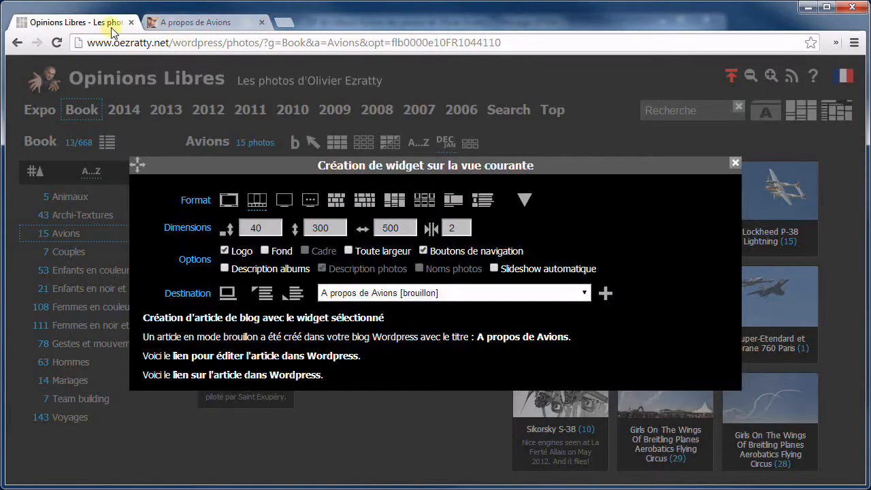
left_click(269, 358)
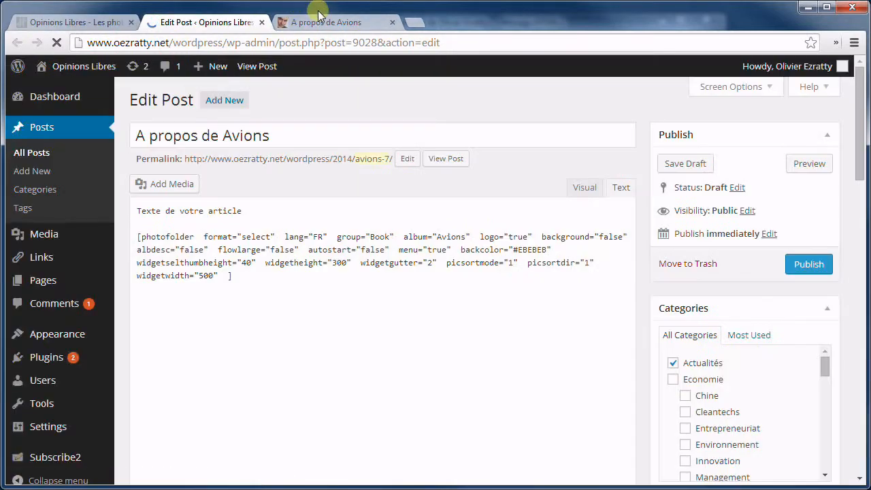
left_click(318, 17)
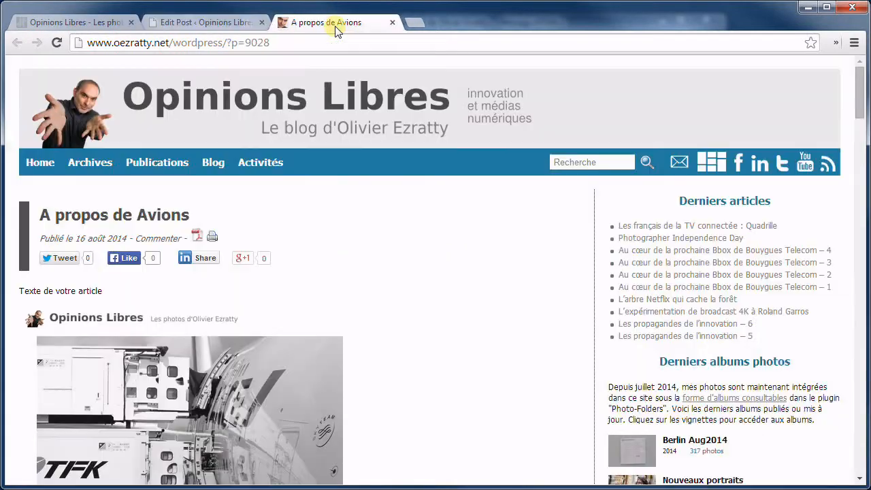
View the post's Avions gallery fullscreen, exit it, and go back to the draft's editor
scroll(368, 279, "down", 2)
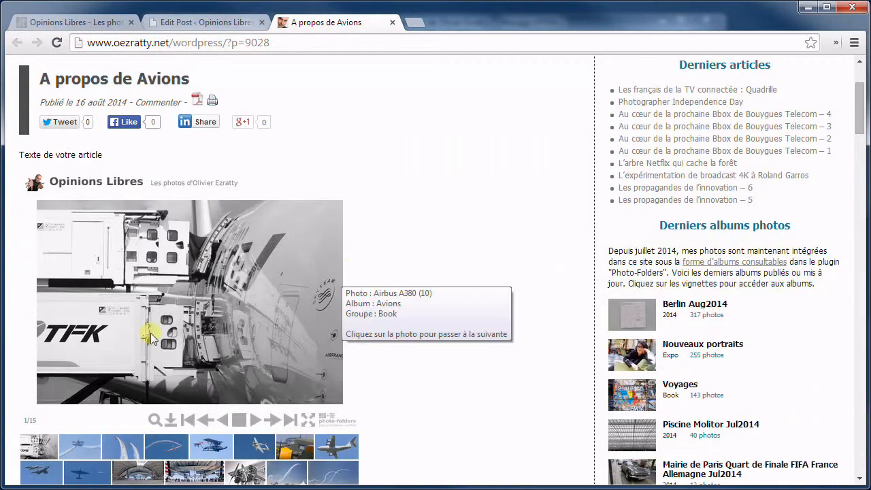
scroll(235, 348, "down", 2)
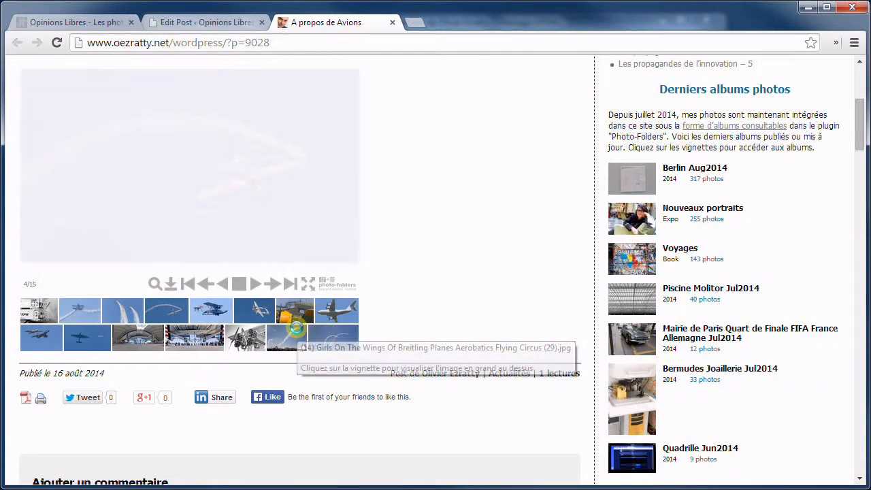
scroll(339, 267, "up", 1)
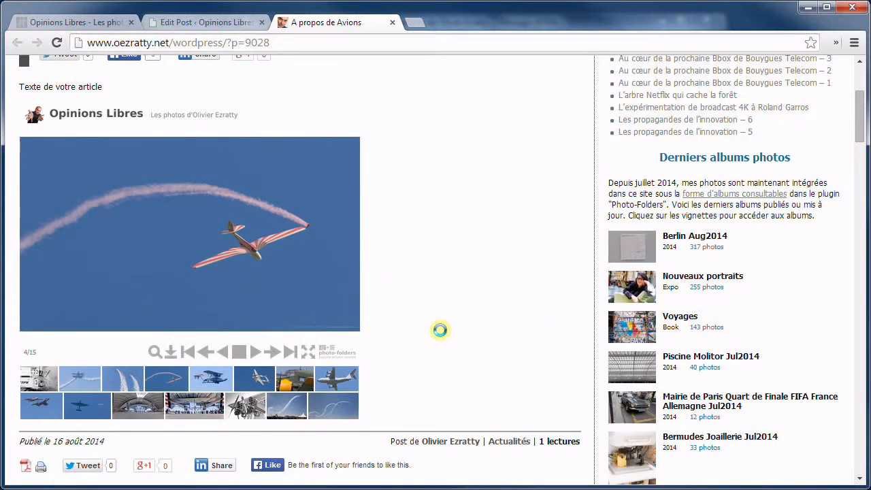
left_click(308, 351)
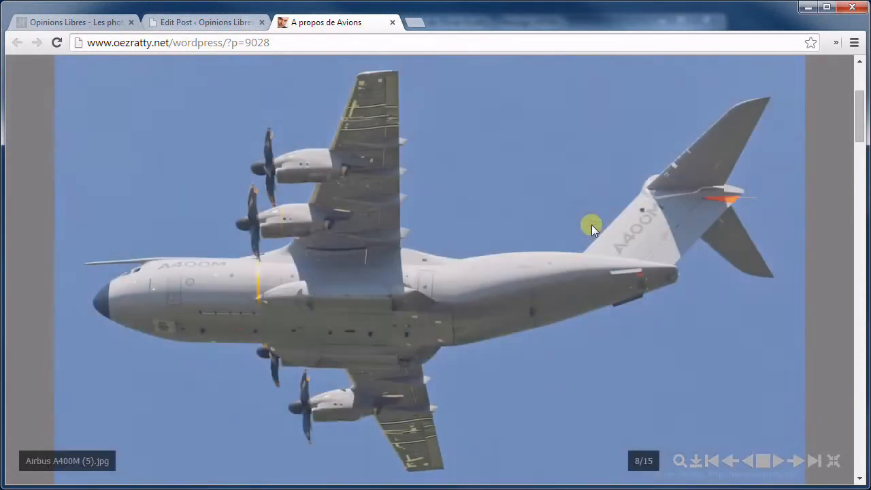
key("Escape")
scroll(379, 211, "up", 3)
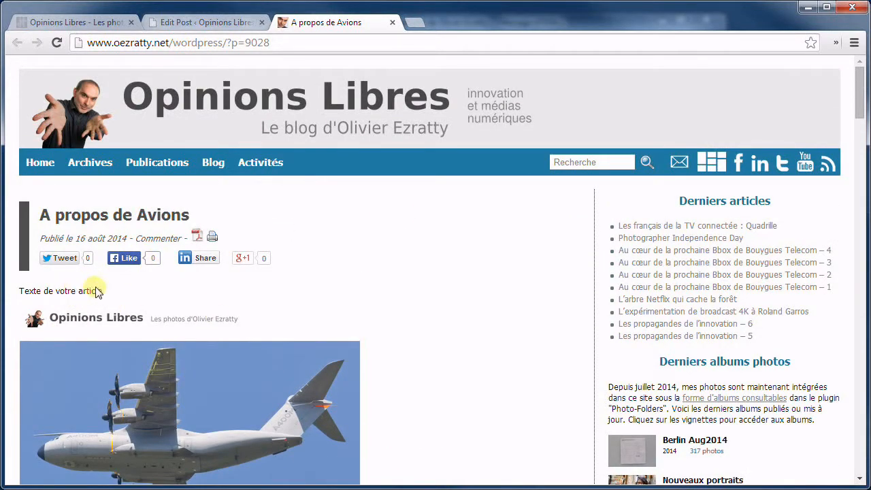
scroll(91, 288, "down", 5)
scroll(126, 251, "up", 6)
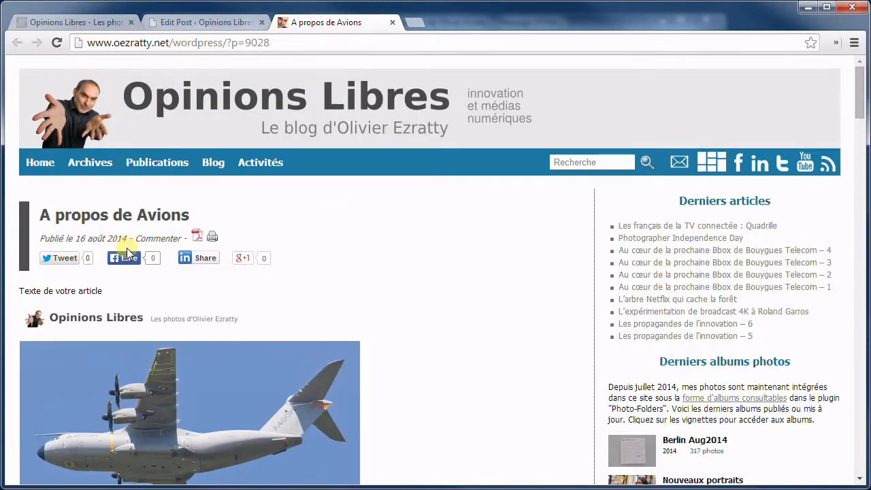
left_click(207, 22)
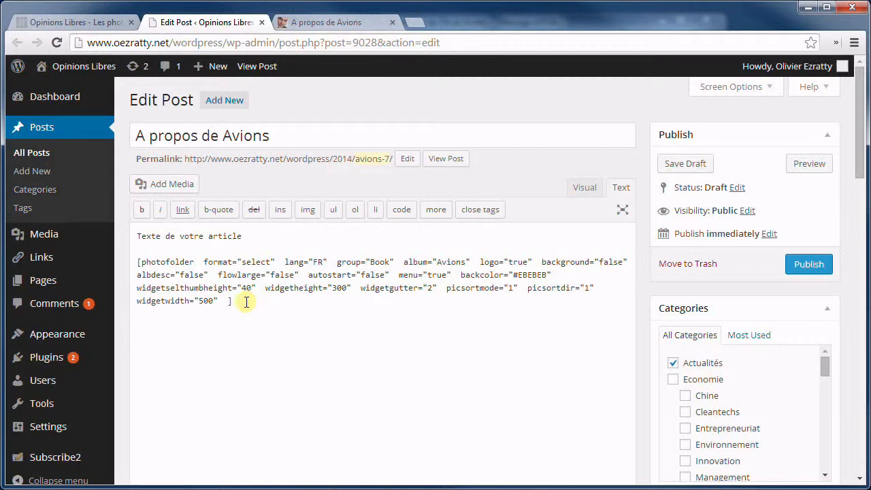
left_click_drag(245, 302, 123, 261)
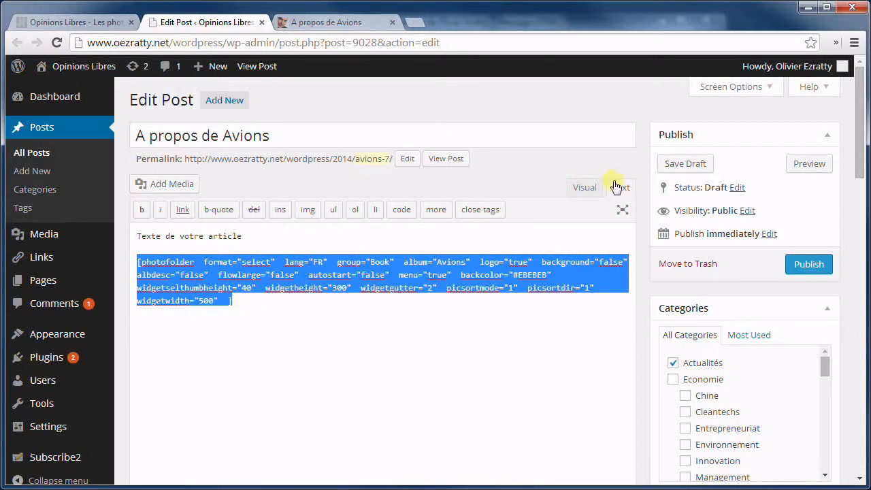
left_click(211, 259)
double_click(171, 261)
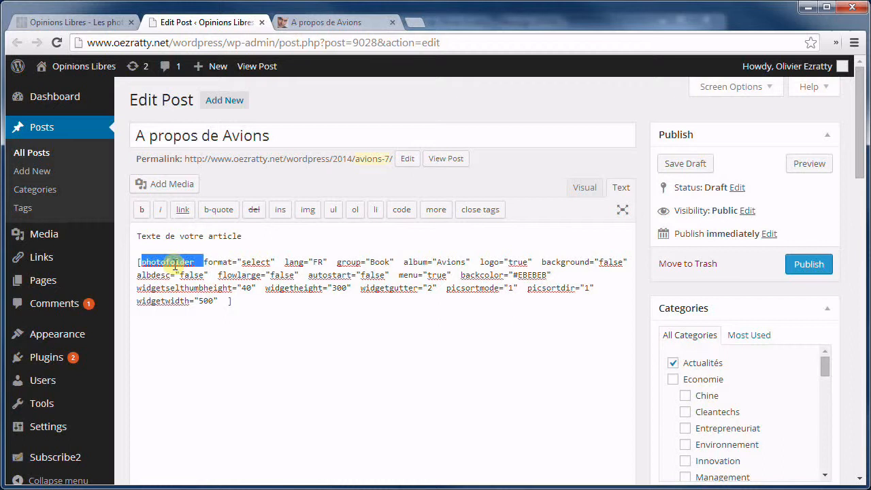
left_click(222, 262)
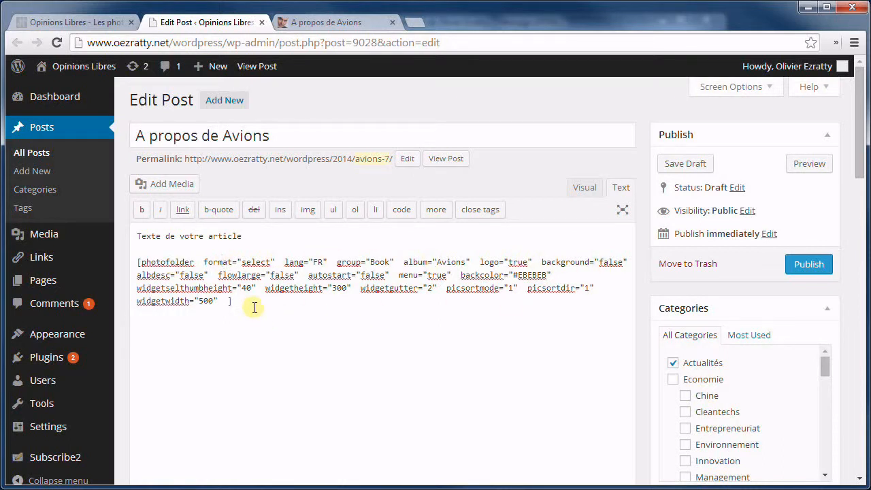
left_click(225, 299)
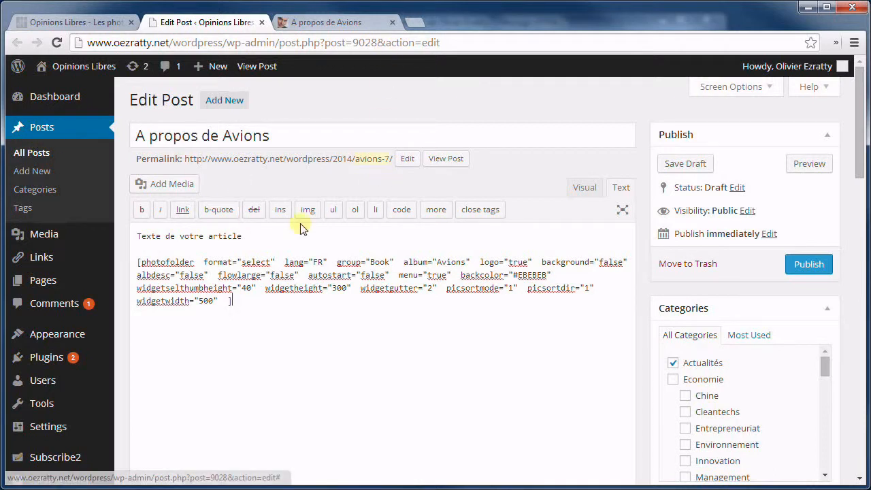
left_click(200, 321)
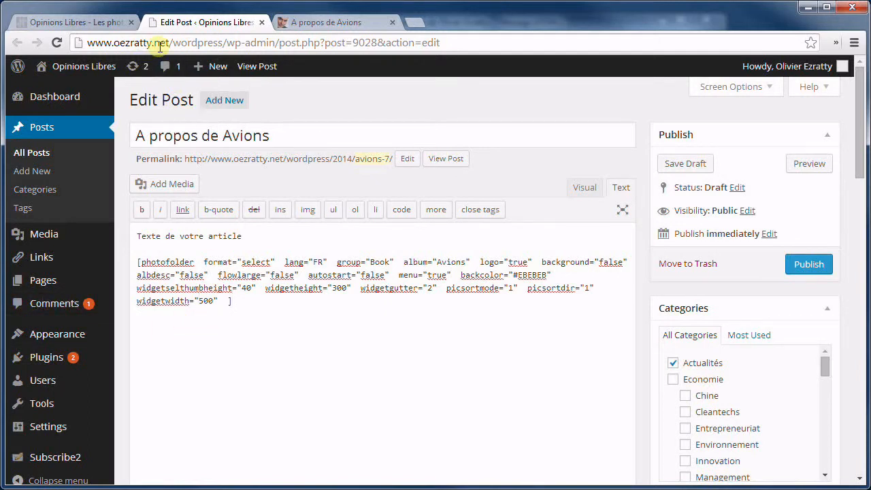
Open the Junkers J52 (10) photo in the large viewer
left_click(78, 22)
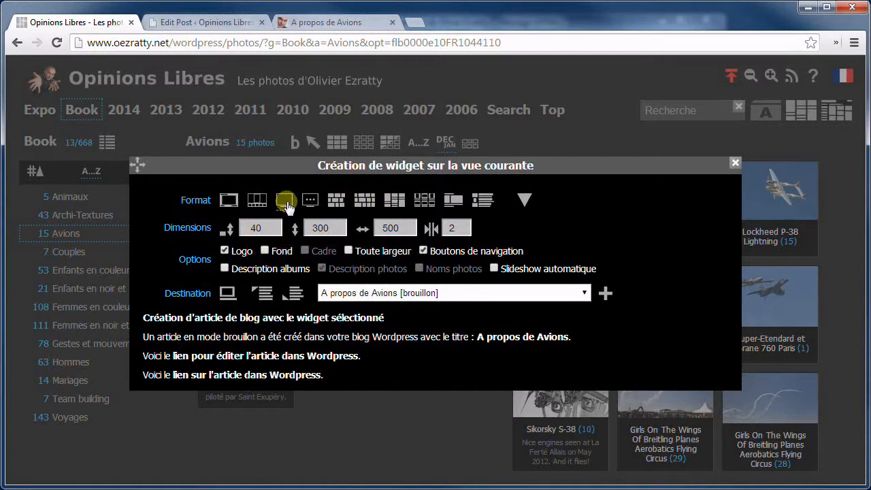
left_click(283, 199)
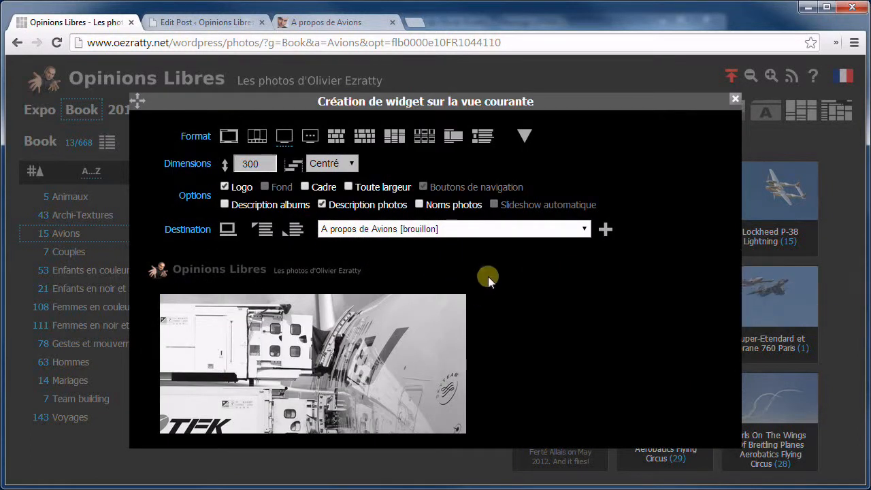
left_click(611, 77)
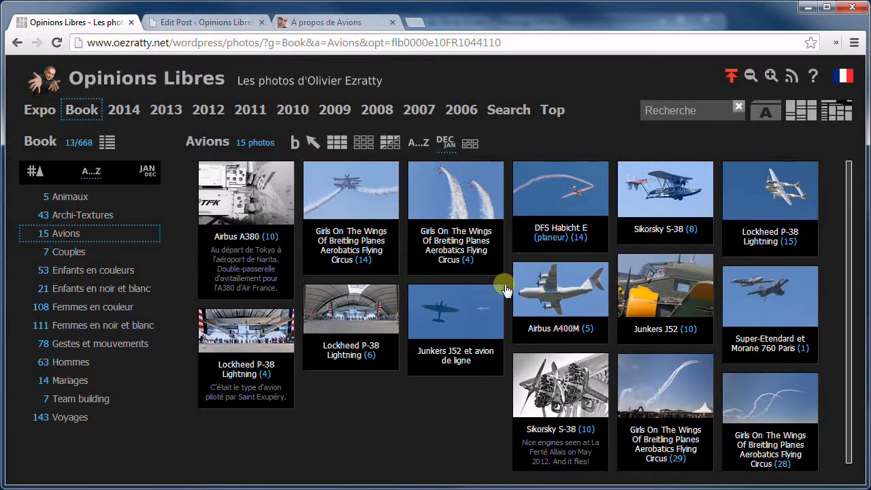
left_click(655, 301)
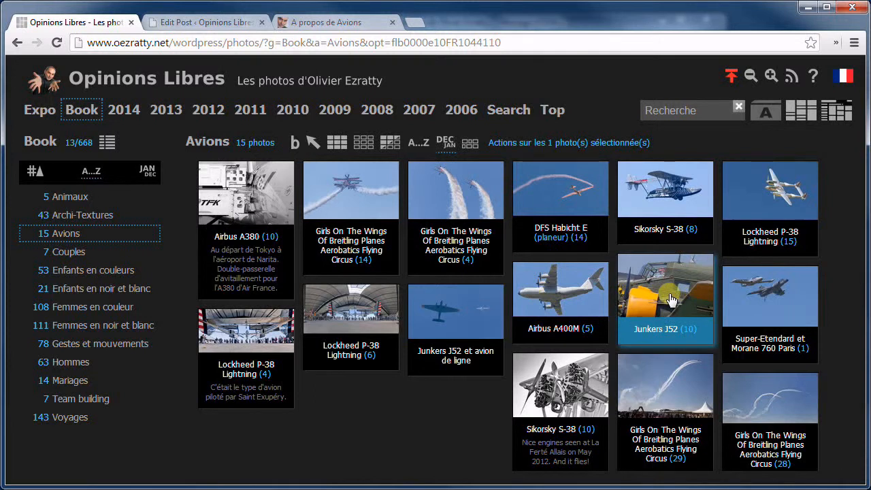
left_click(672, 300)
left_click(671, 299)
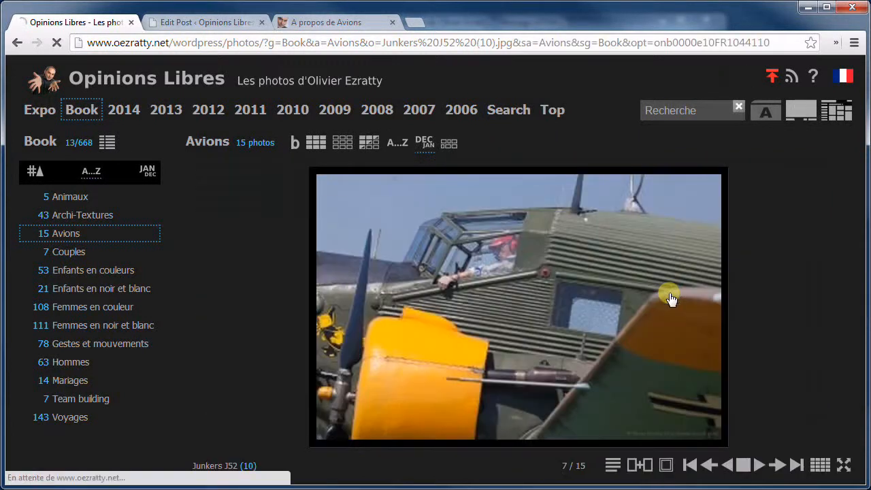
Make a single-picture widget without logo and add it at the start of 'A propos de Avions'
left_click(218, 146)
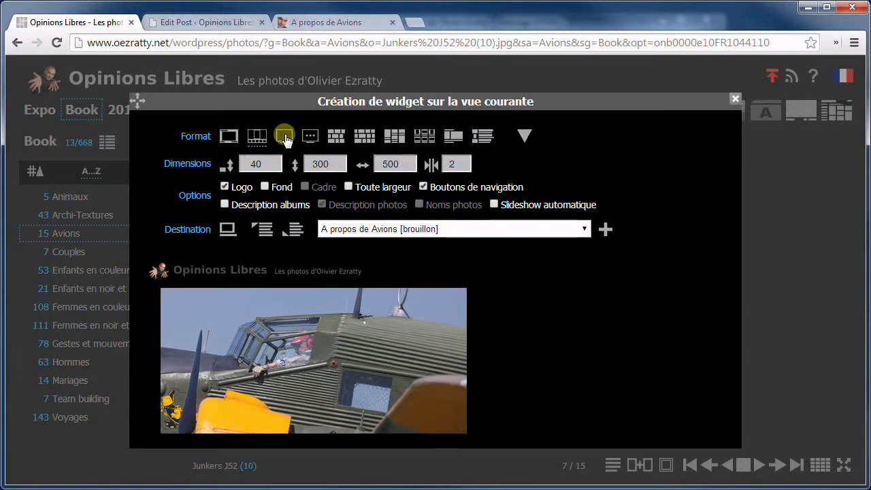
left_click(284, 138)
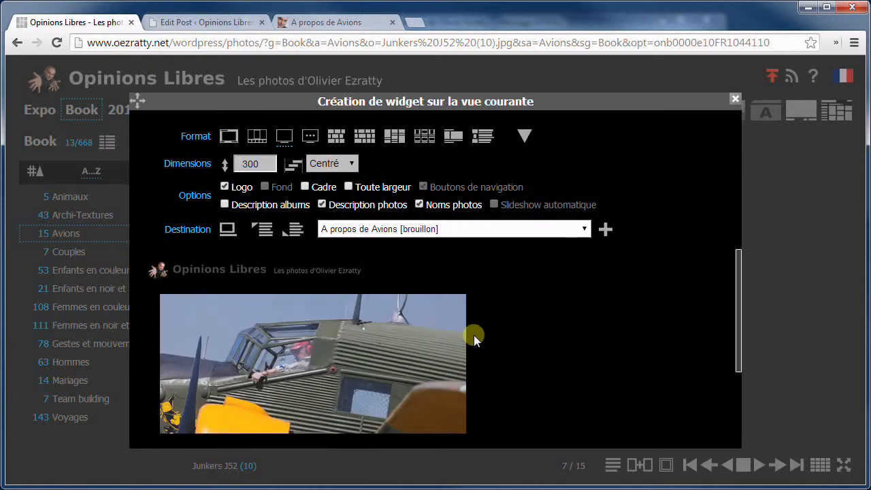
left_click(225, 186)
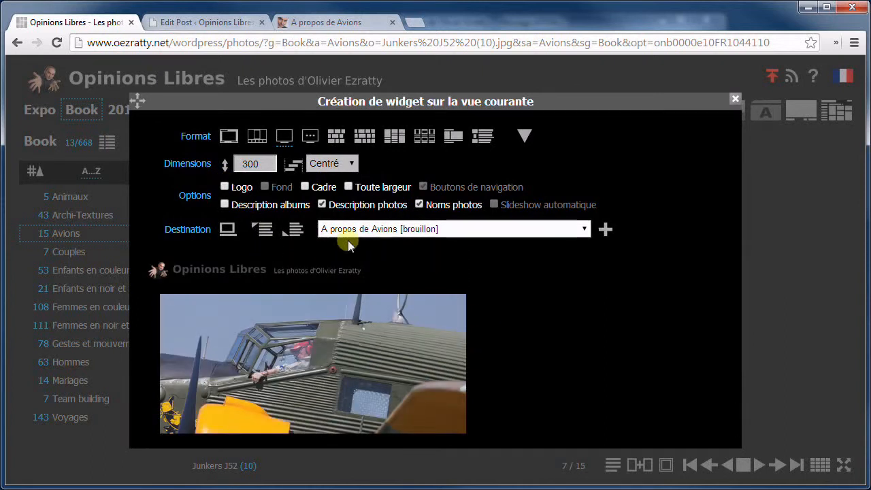
left_click(421, 232)
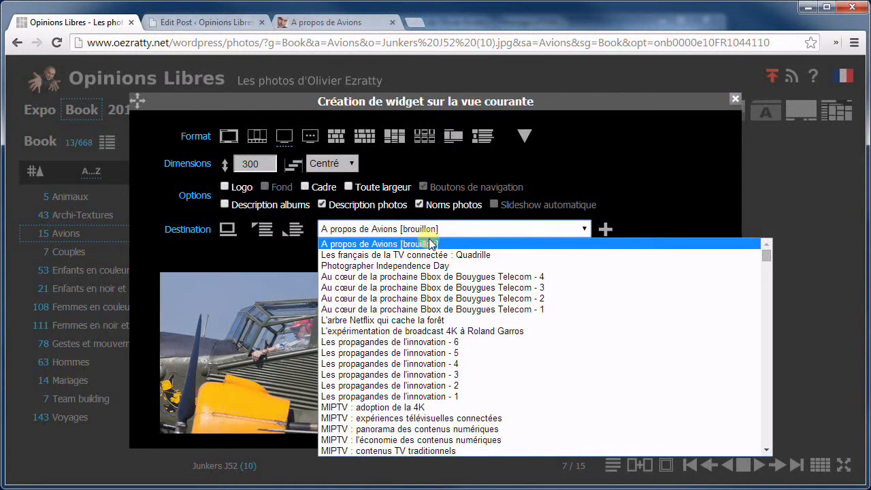
left_click(373, 245)
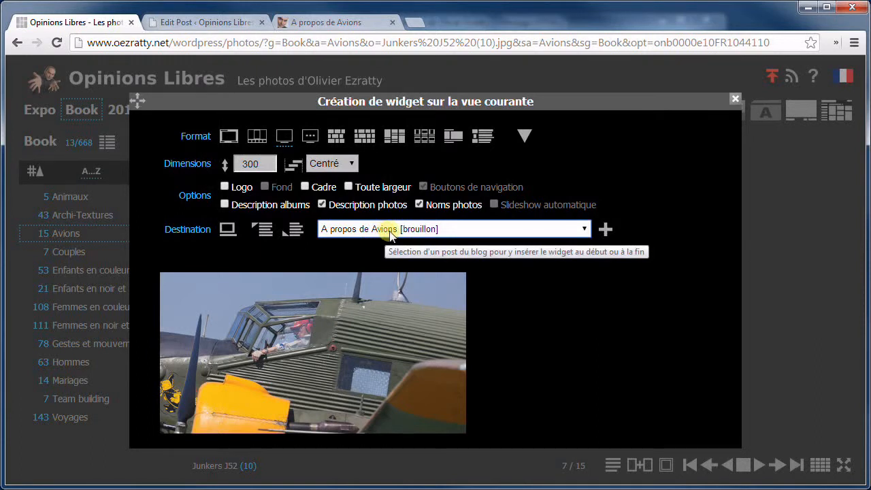
left_click(264, 234)
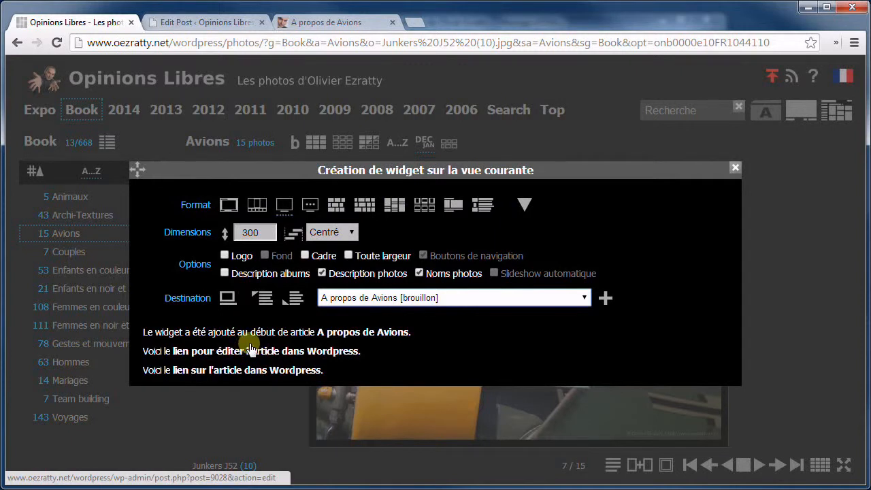
Reload the draft editor and inspect the new format="one" Junkers J52 (10) shortcode above the text
left_click(224, 23)
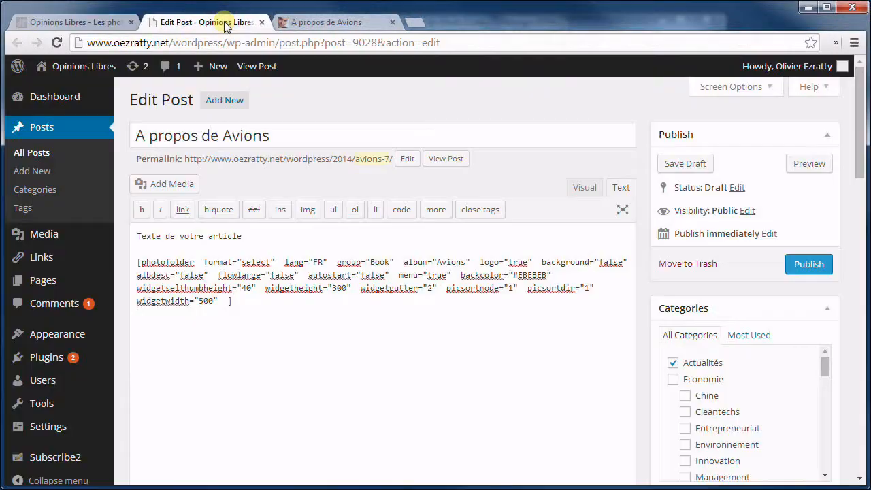
left_click(57, 42)
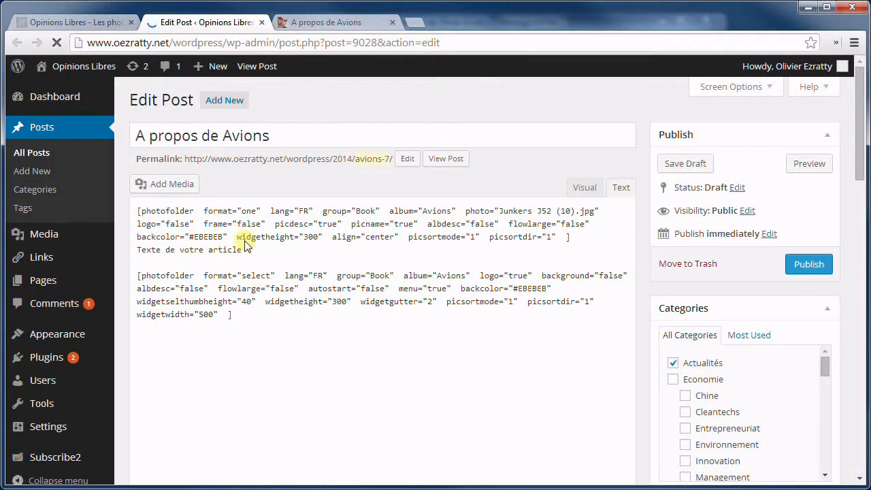
left_click_drag(596, 263, 111, 236)
mouse_move(96, 237)
left_click(262, 249)
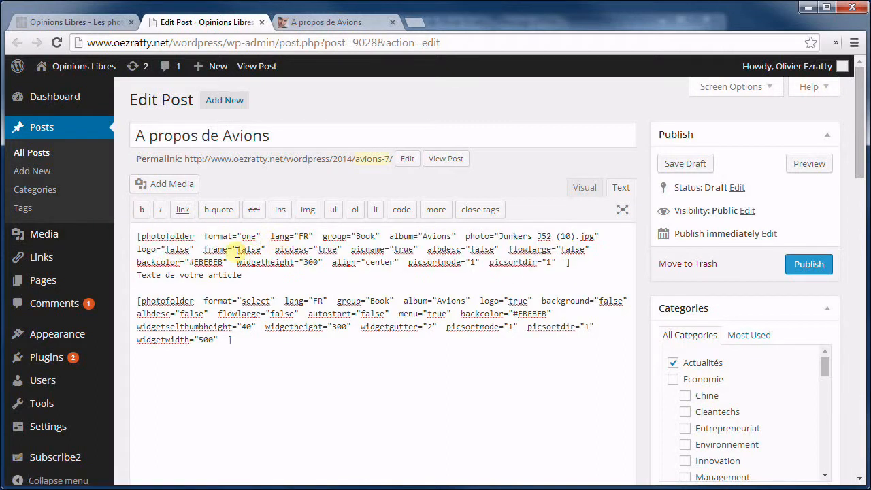
double_click(257, 301)
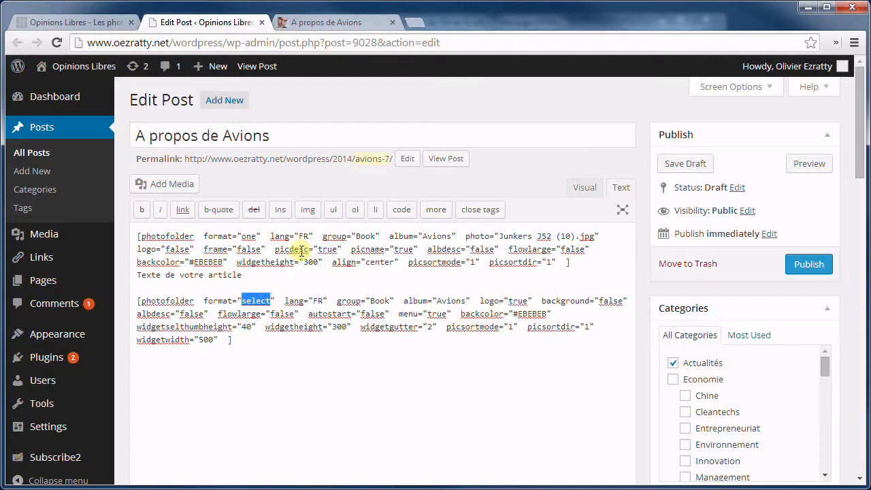
left_click(334, 22)
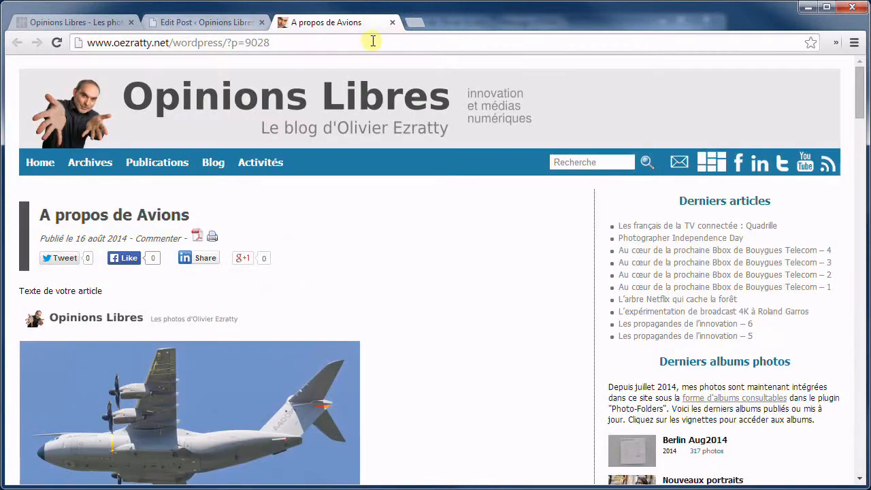
Reload the post and follow its Junkers J52 photo through to the Avions album thumbnails
left_click(58, 42)
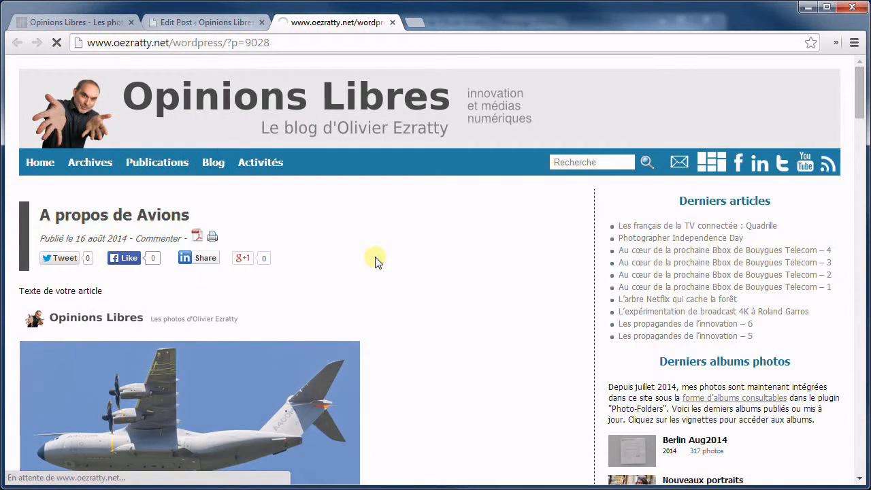
scroll(344, 231, "down", 2)
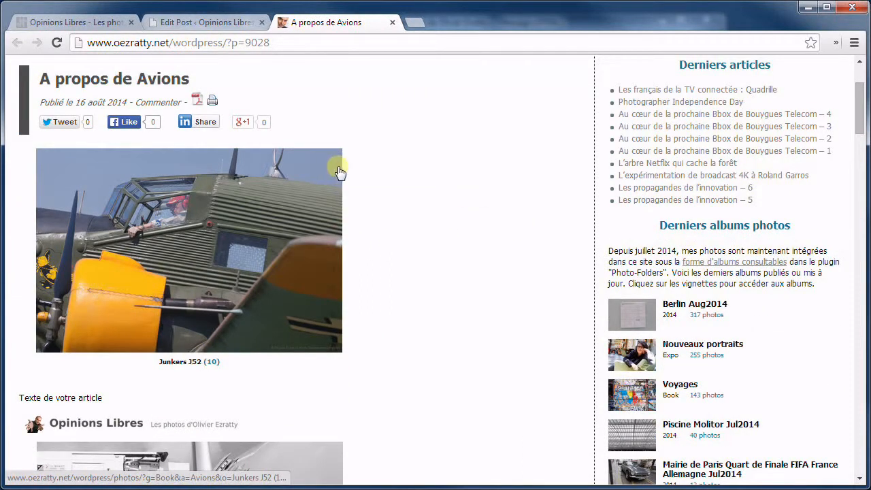
scroll(347, 184, "up", 2)
scroll(361, 297, "down", 3)
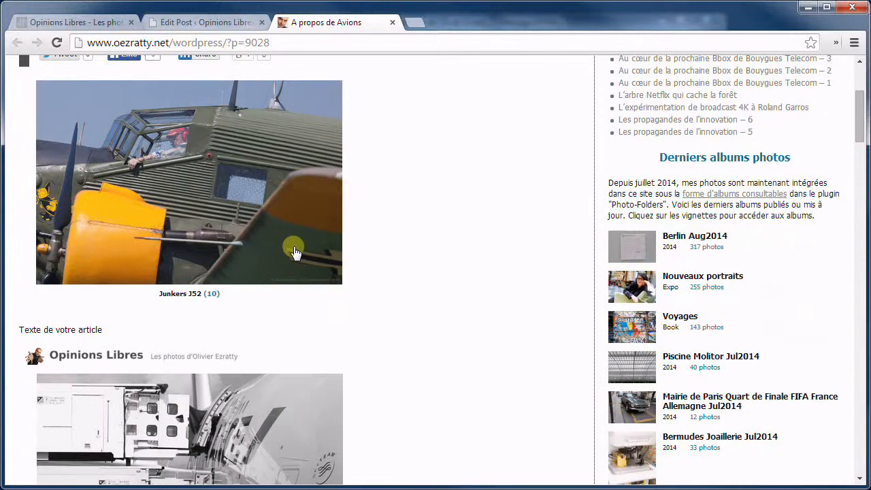
left_click(217, 178)
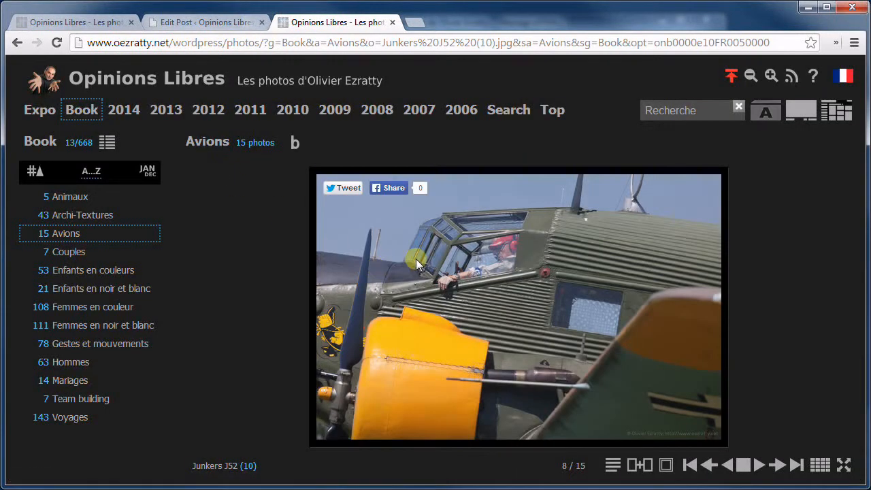
left_click(415, 258)
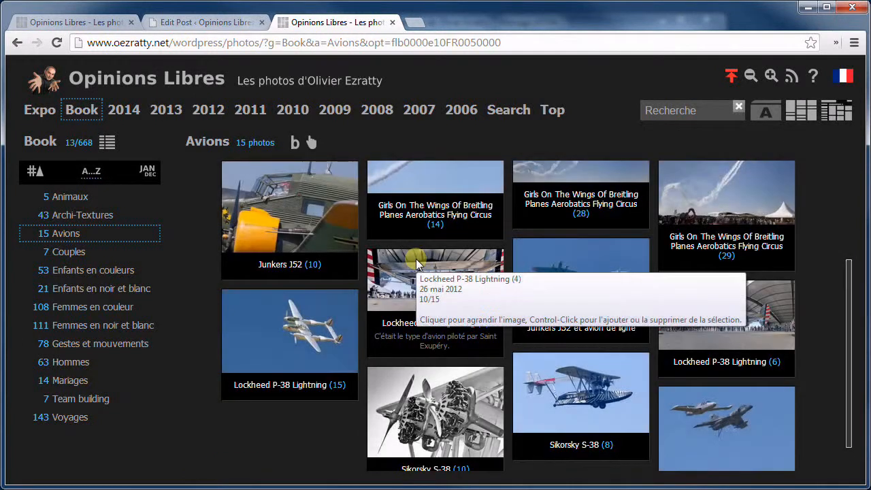
scroll(486, 272, "up", 3)
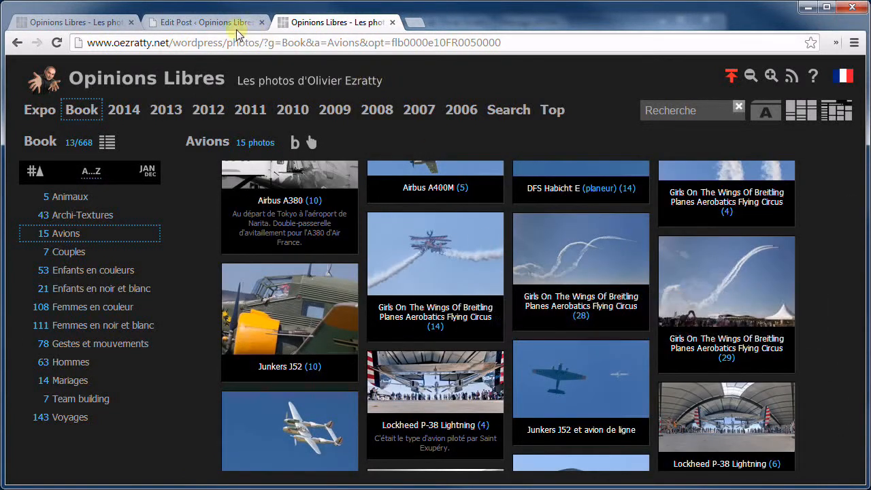
left_click(89, 24)
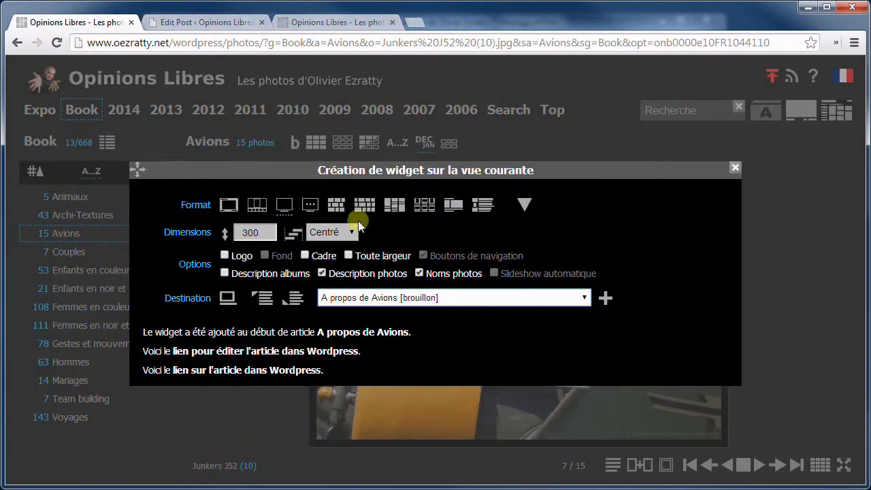
left_click(204, 21)
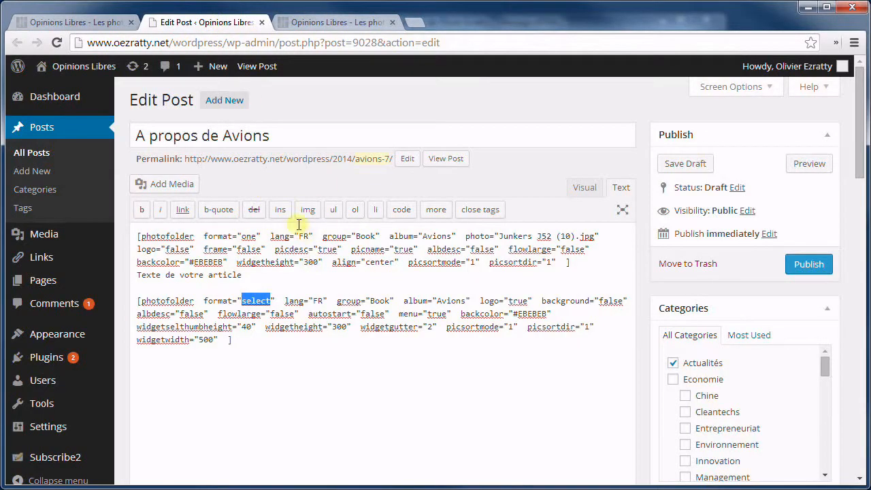
Return to the Avions widget-creation dialog with logo, 300×500 size and 'A propos de Avions' as destination
left_click(337, 22)
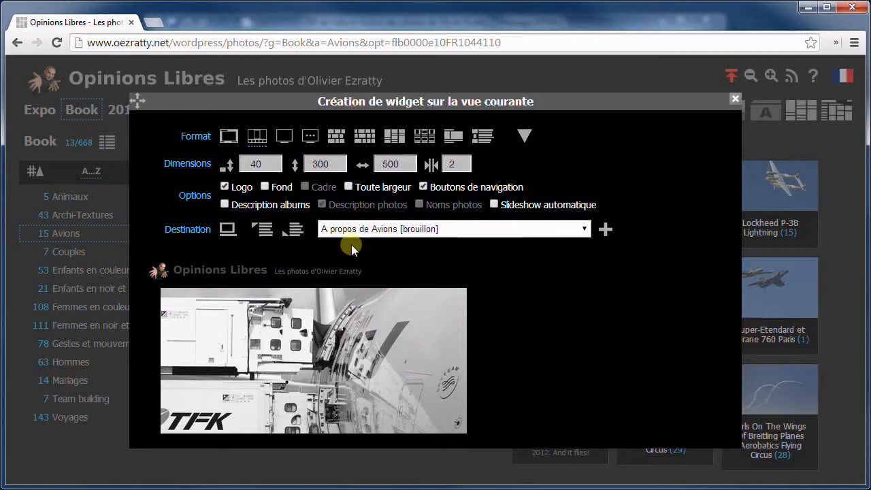
scroll(529, 321, "down", 2)
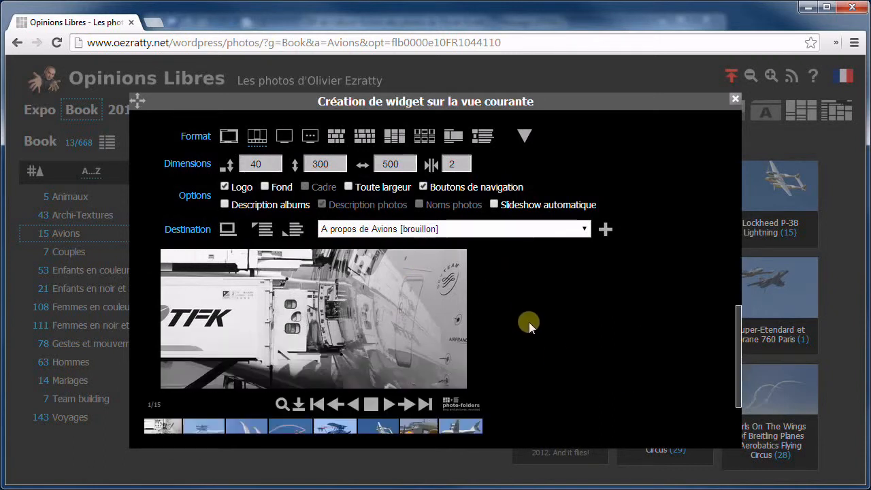
scroll(528, 321, "up", 2)
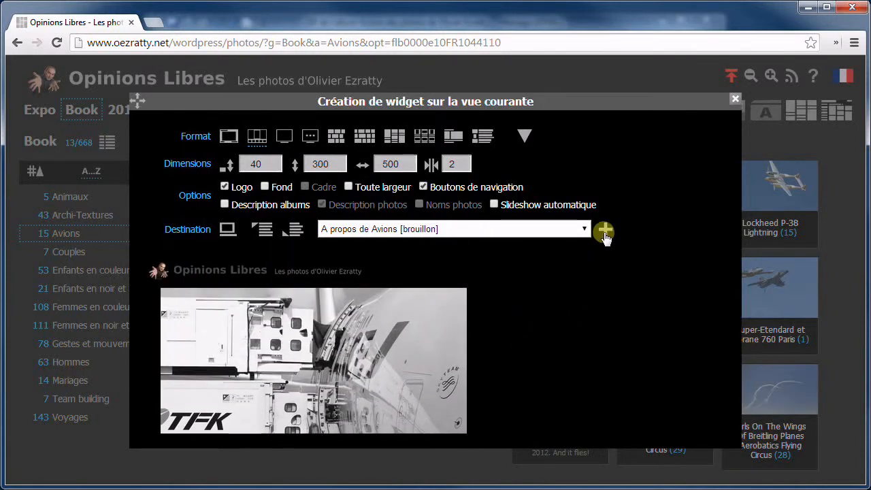
Generate the Avions widget's embed codes and copy the Script version
left_click(605, 229)
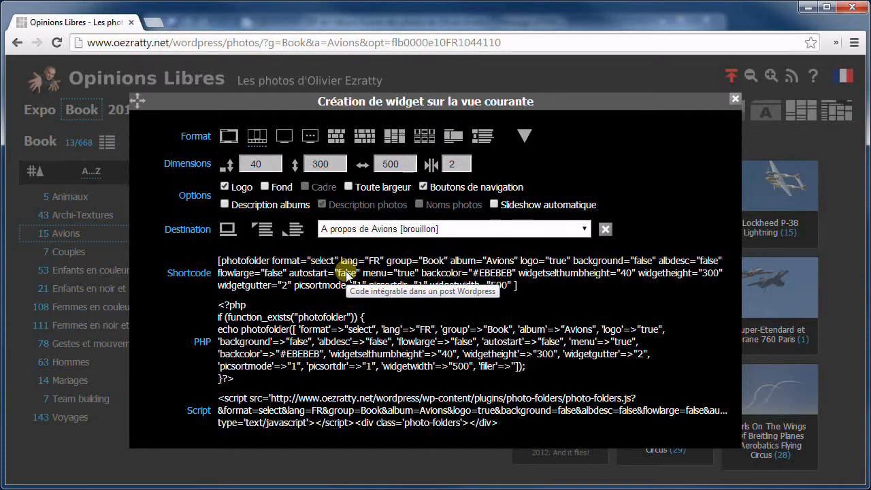
scroll(340, 272, "down", 1)
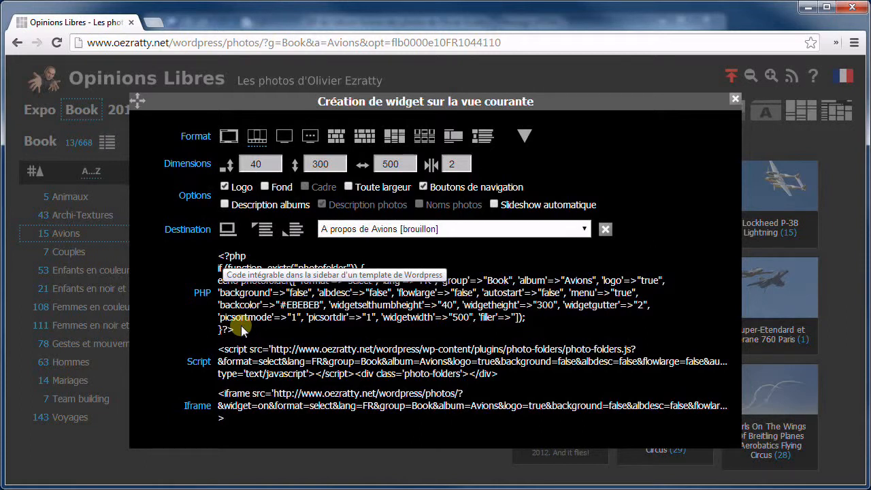
scroll(238, 300, "down", 3)
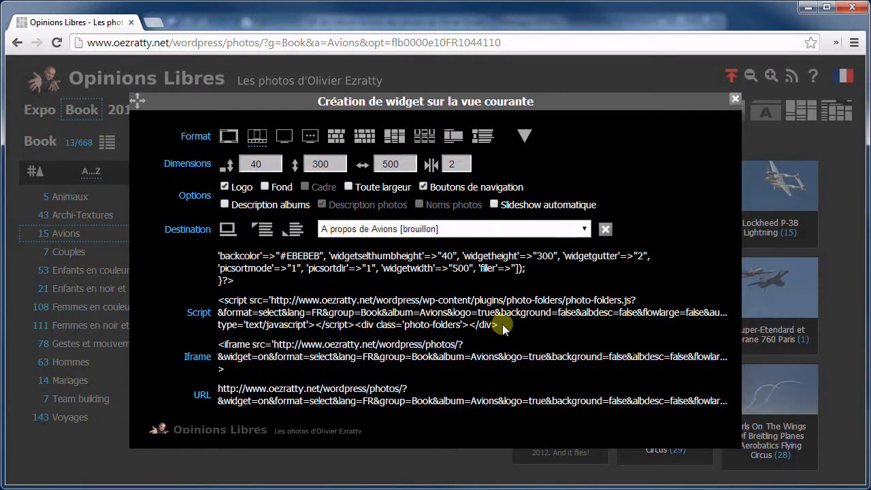
left_click_drag(502, 324, 224, 299)
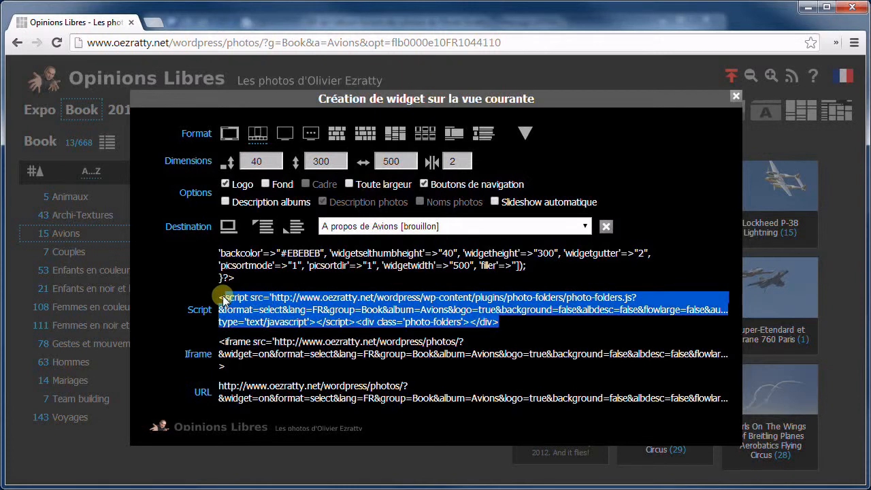
right_click(263, 304)
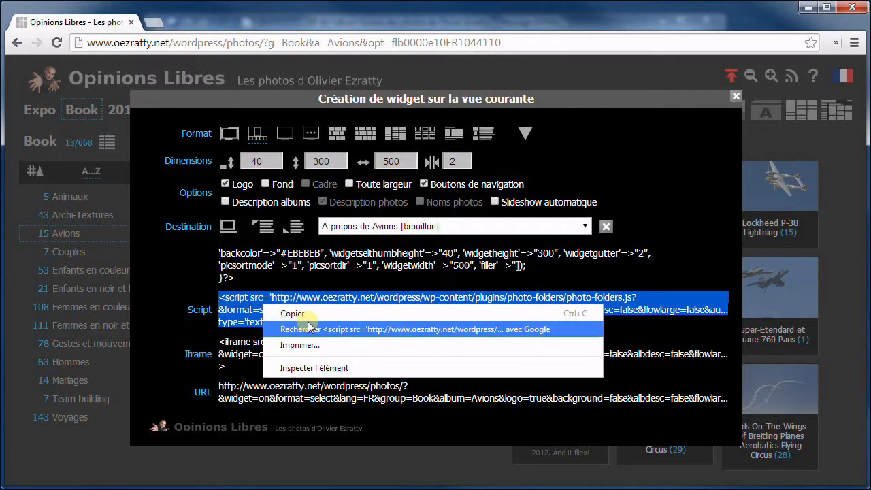
left_click(300, 313)
Paste the Script embed code above the shortcodes in the draft and save the draft
key("ctrl+Tab")
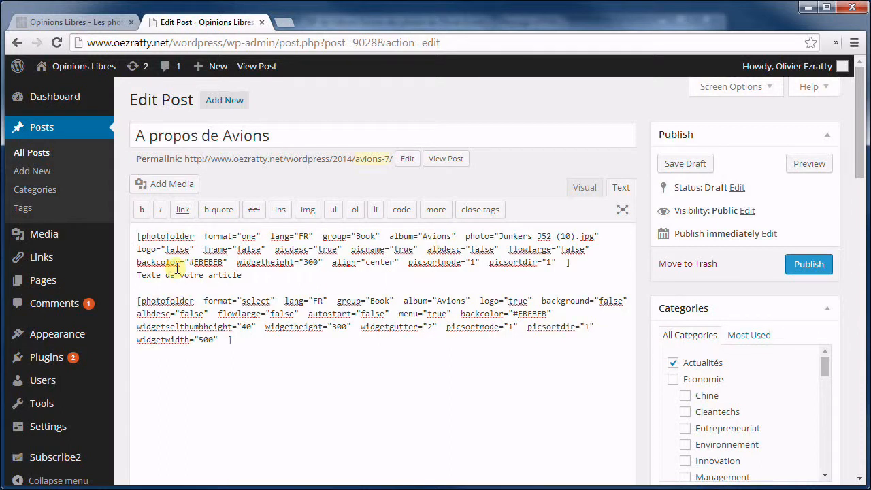
key("Return")
key("Return")
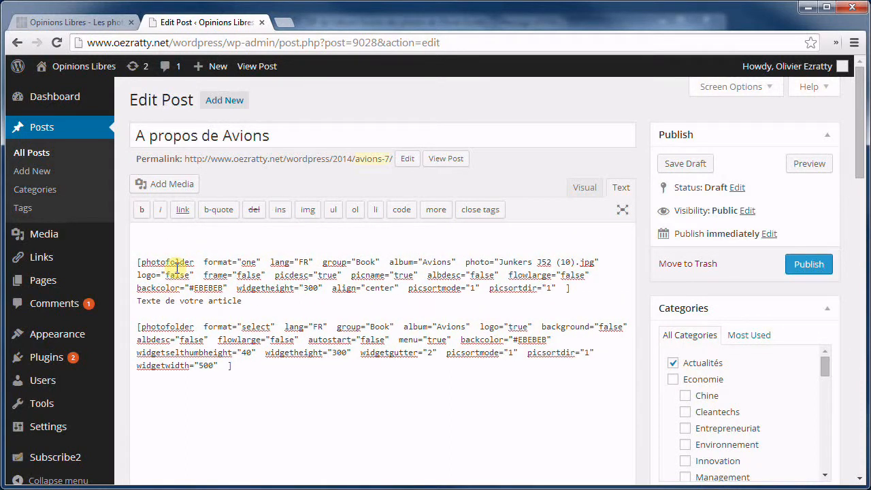
type("<script src='http://www.oezratty.net/wordpress/wp-content/plugins/photo-folders/photo-folders.js?&format=select&lang=FR&group=Book&album=Avions&logo=true&background=false&albdesc=false&flowlarge=false&autostart=false&menu=true&backcolor=#EBEBEB&widgetselthumbheight=40&widgetheight=300&widgetgutter=2&picsortmode=1&picsortdir=1&widgetwidth=500' type='text/javascript'></script><div class='photo-folders'></div>")
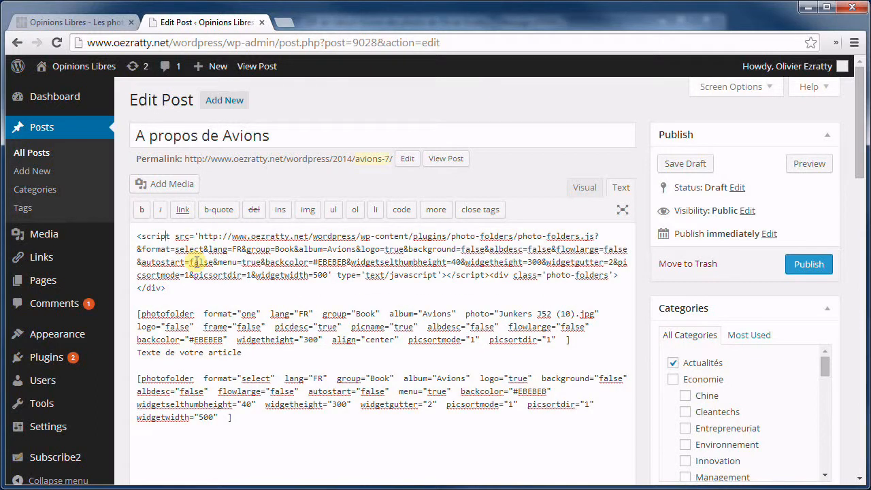
key("Return")
key("Return")
key("Up")
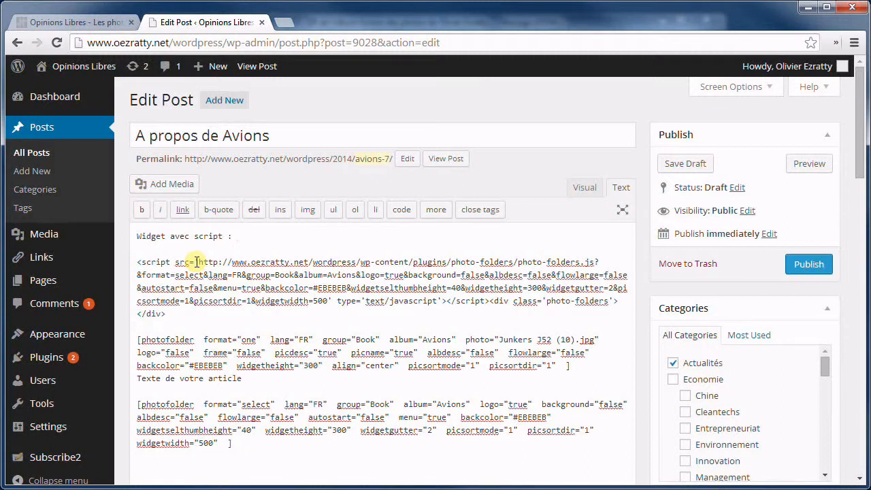
key("Return")
key("Return")
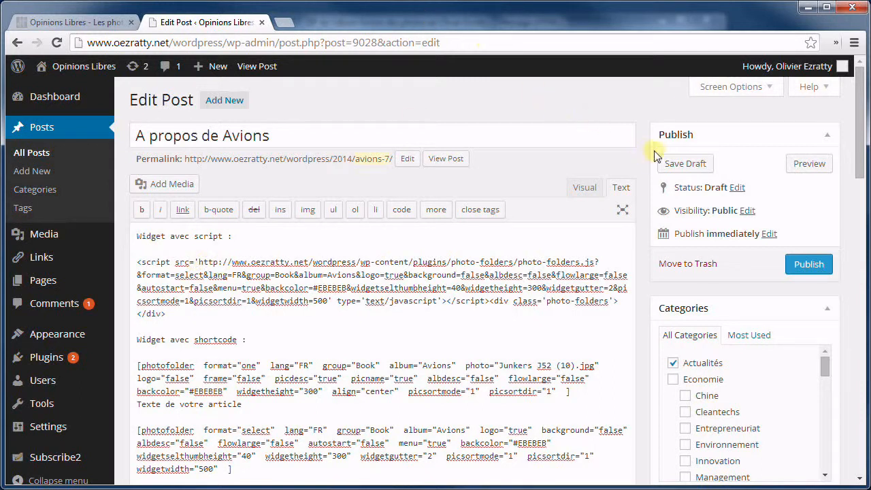
left_click(684, 163)
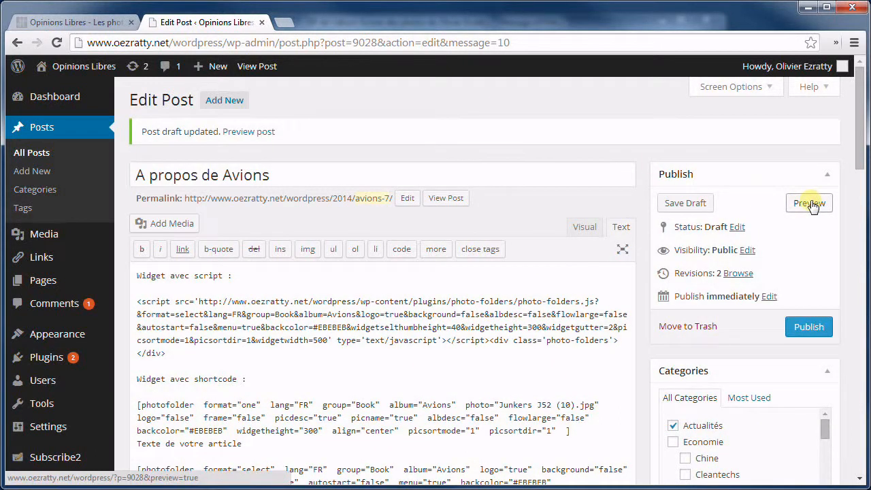
Open a preview of the 'A propos de Avions' draft in a new tab
right_click(816, 202)
left_click(834, 209)
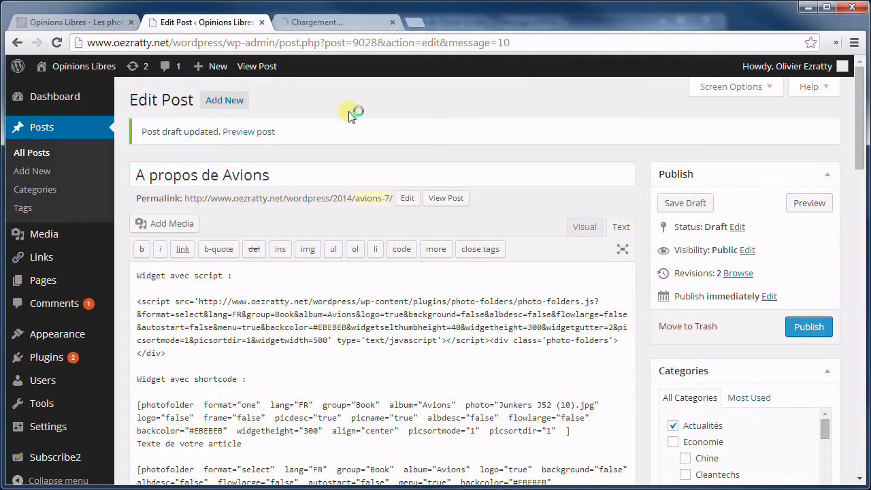
left_click(333, 23)
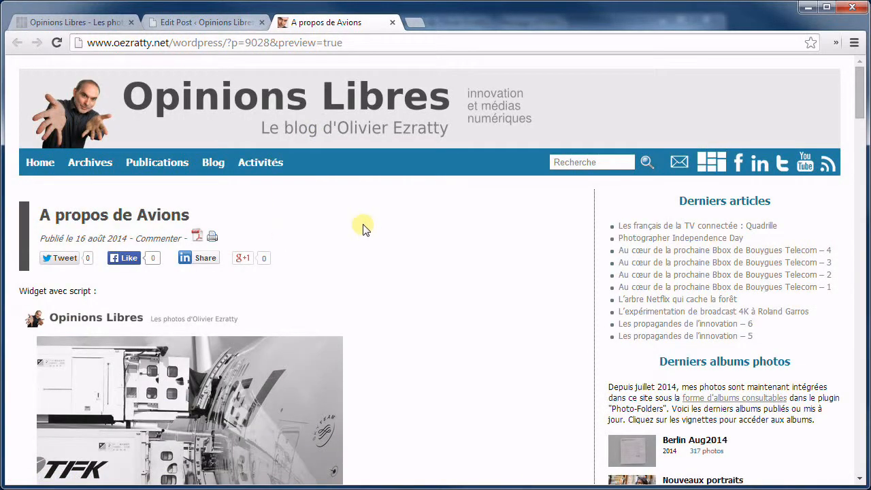
scroll(363, 228, "down", 8)
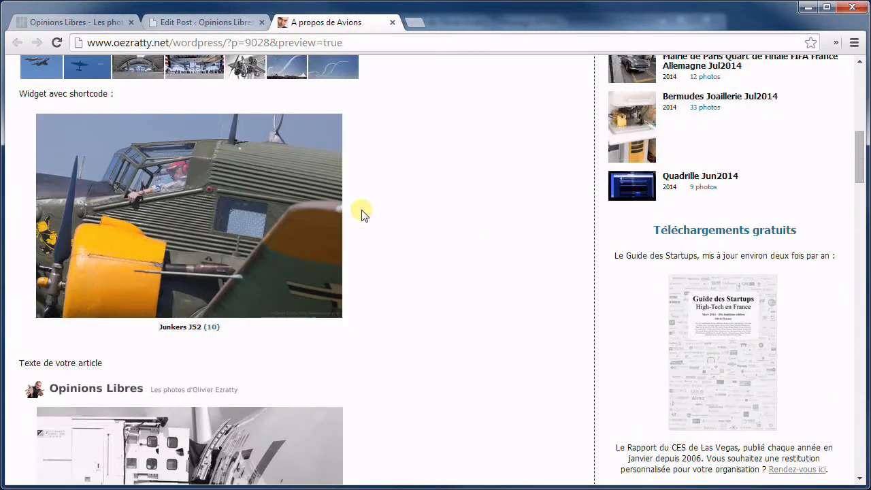
scroll(361, 215, "up", 5)
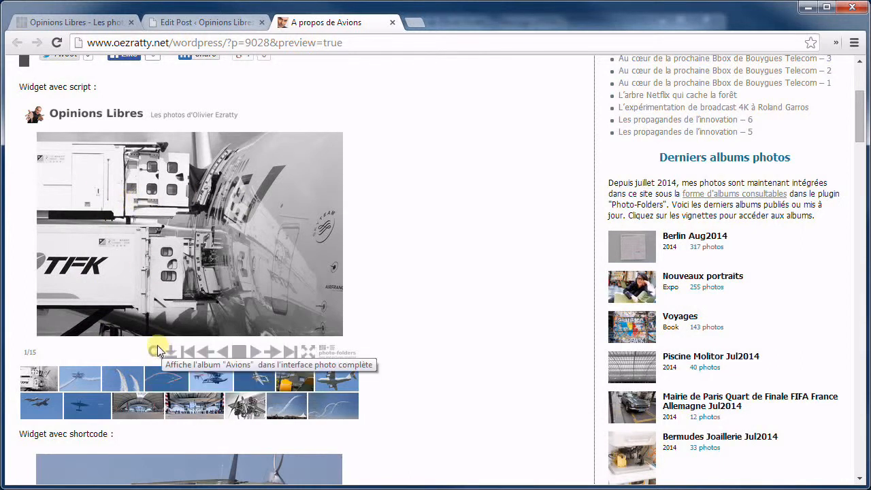
Show the third Avions photo in the widget and scroll through both embedded widgets
left_click(130, 379)
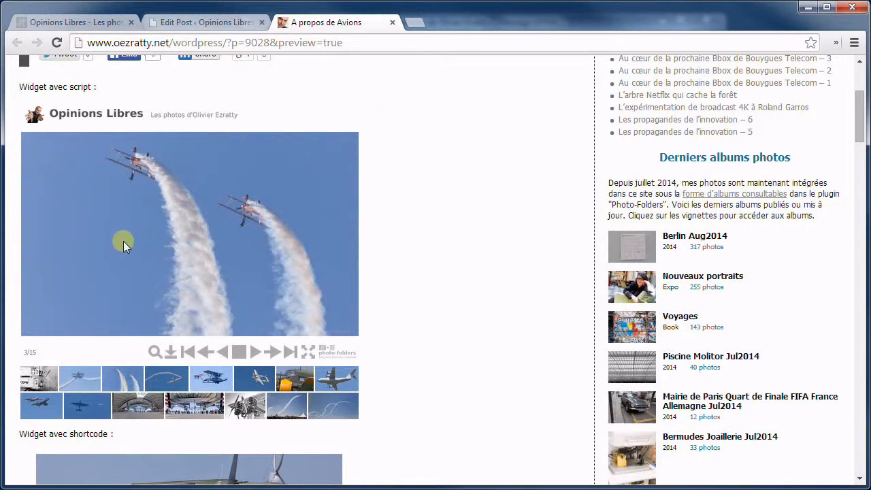
scroll(353, 217, "down", 3)
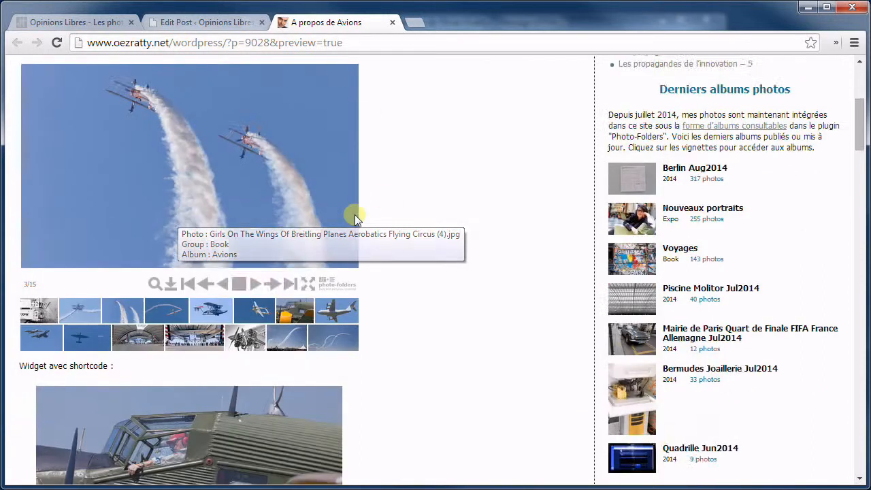
scroll(349, 219, "up", 2)
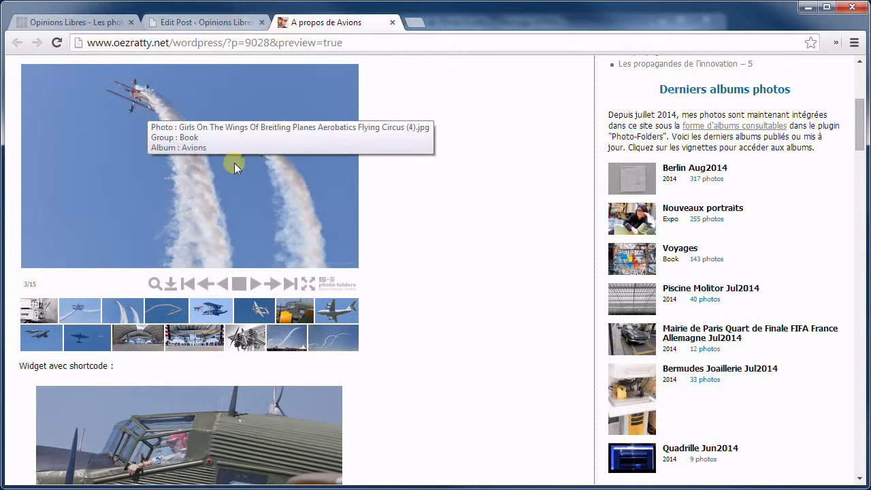
scroll(234, 164, "up", 1)
scroll(234, 165, "down", 2)
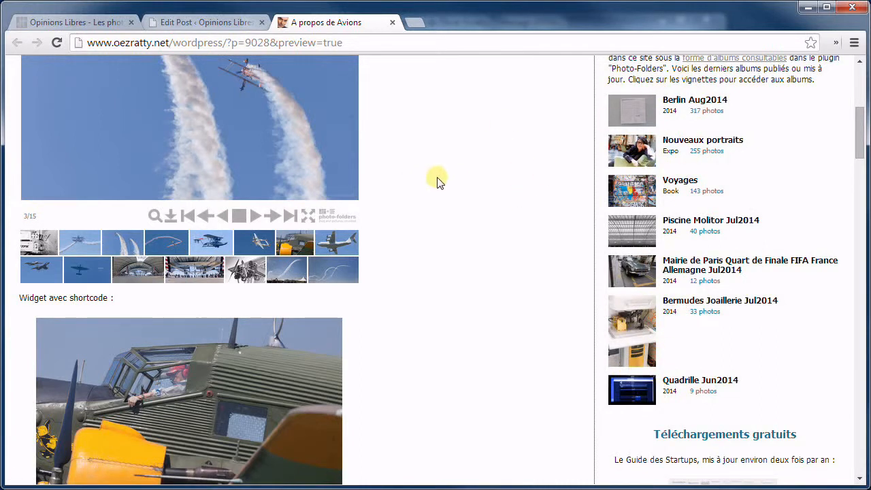
scroll(439, 181, "up", 1)
scroll(438, 181, "up", 4)
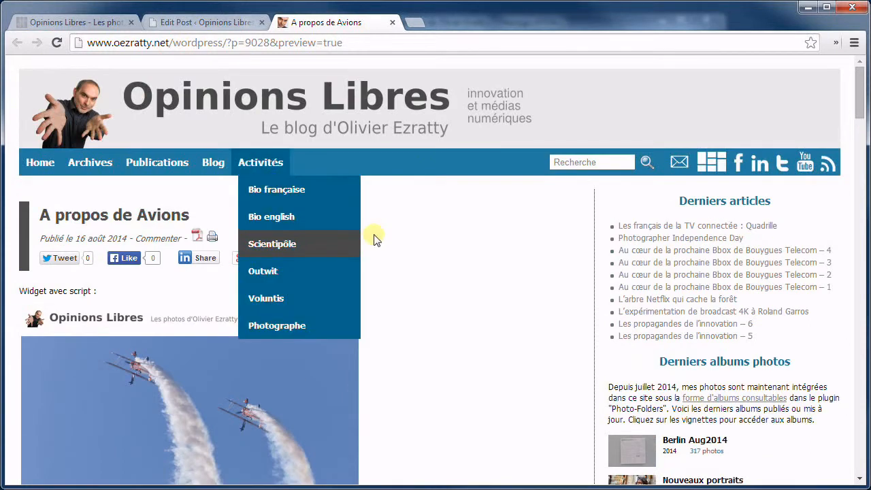
scroll(416, 207, "down", 6)
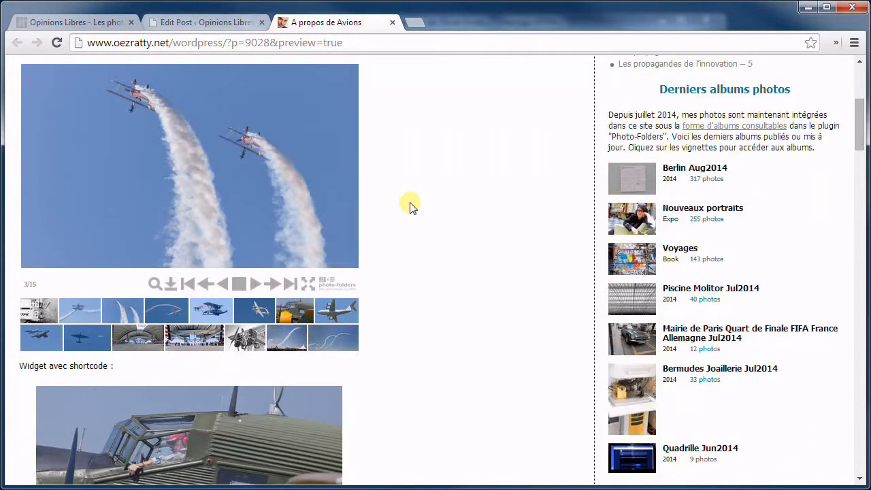
scroll(419, 204, "down", 4)
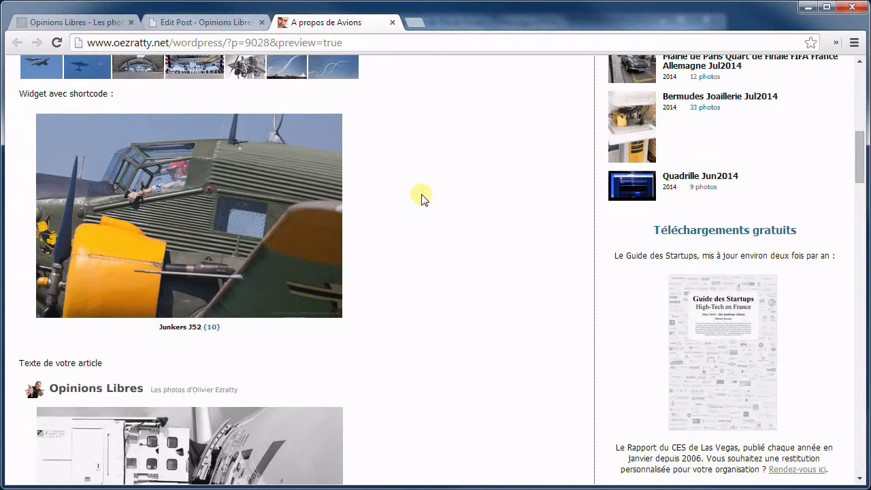
scroll(420, 196, "up", 10)
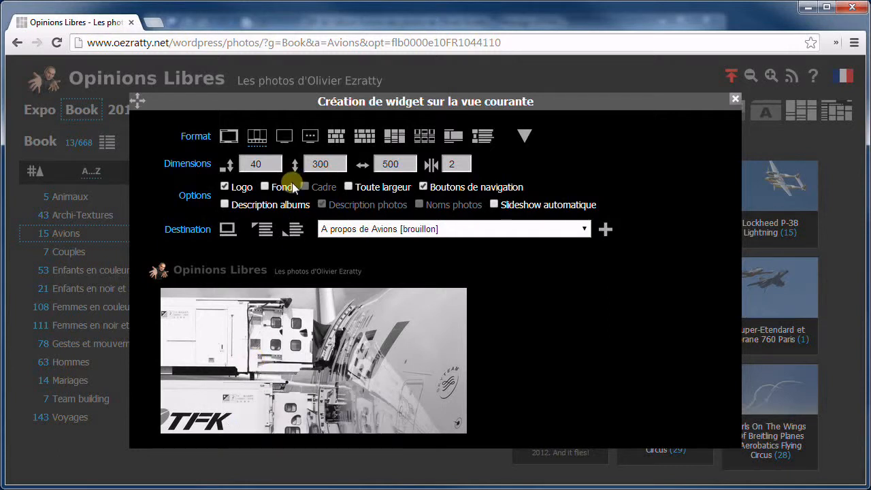
Compare the plain slideshow and thumbnail-strip formats, ending on the single large photo format
left_click(228, 137)
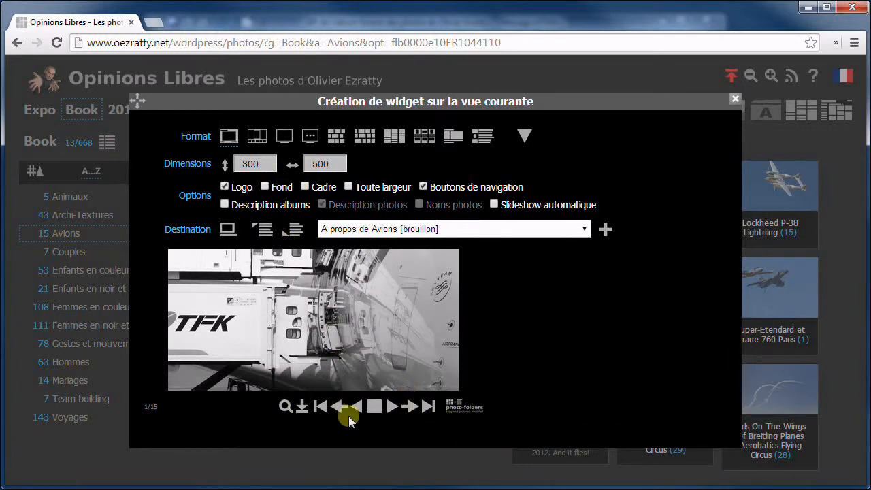
left_click(258, 136)
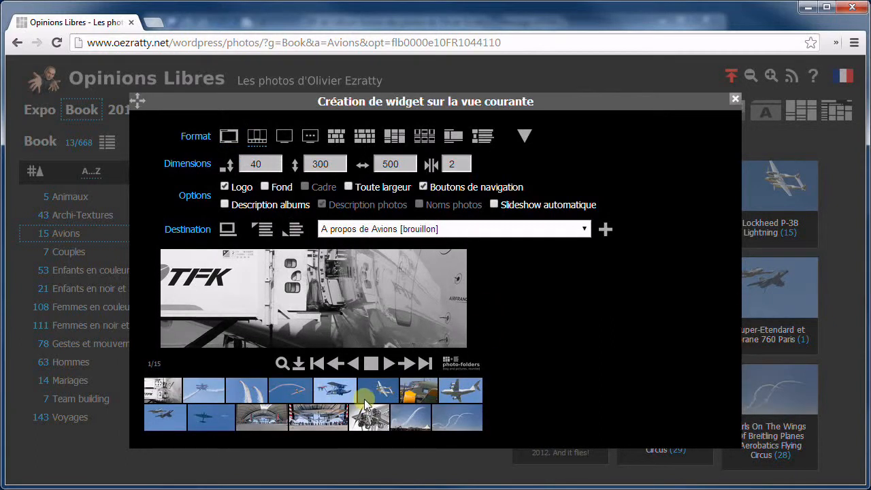
left_click(283, 136)
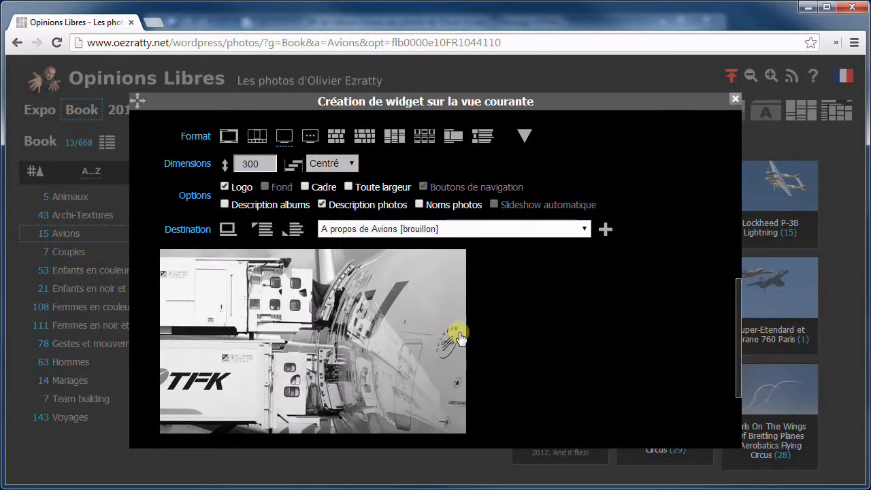
Switch the Avions widget to a vertical photo list that shows descriptions but not photo names
left_click(310, 137)
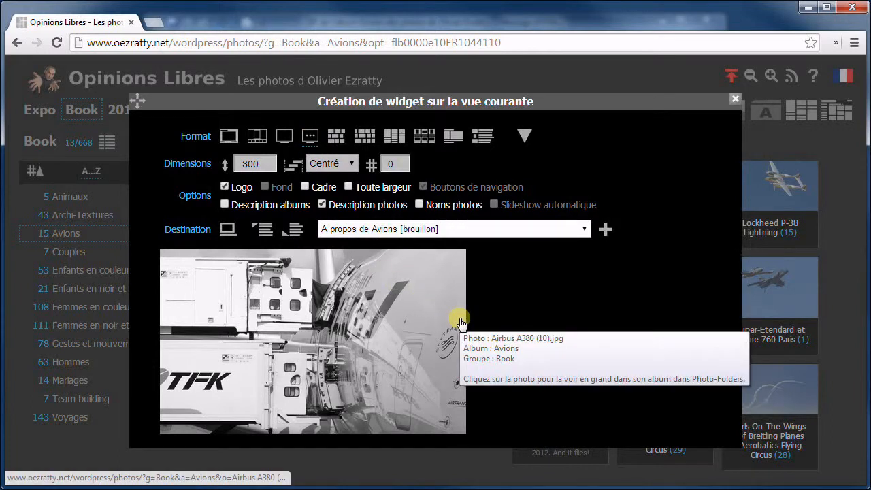
scroll(452, 329, "down", 2)
scroll(451, 329, "down", 1)
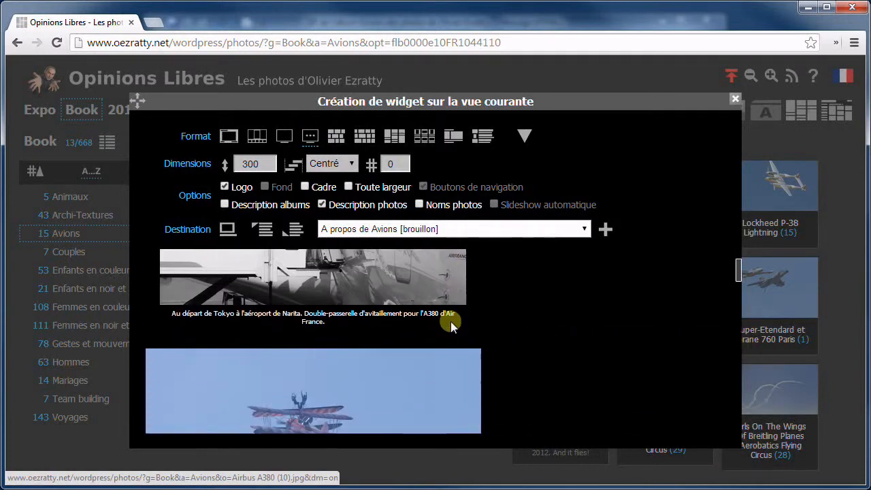
left_click(419, 206)
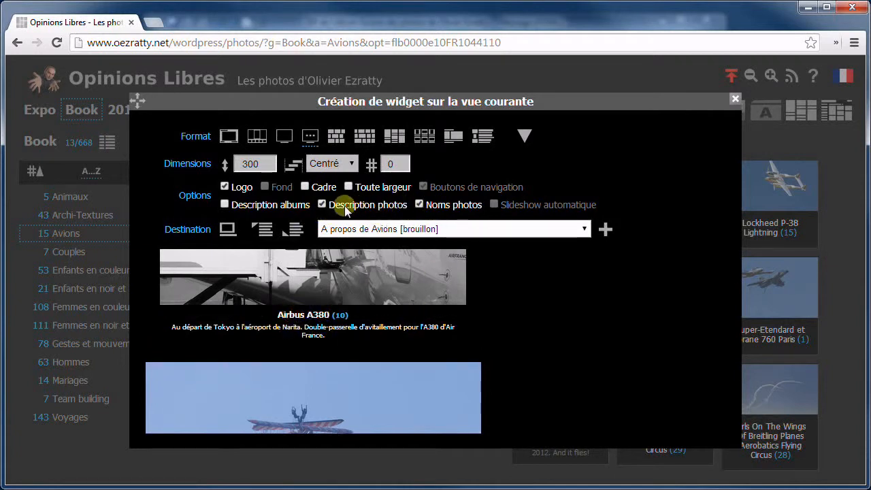
left_click(419, 204)
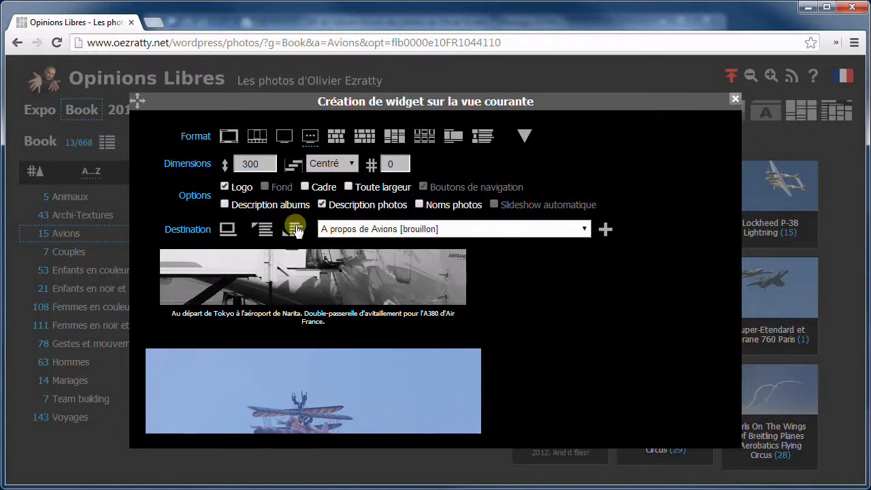
scroll(498, 330, "down", 2)
scroll(498, 330, "down", 10)
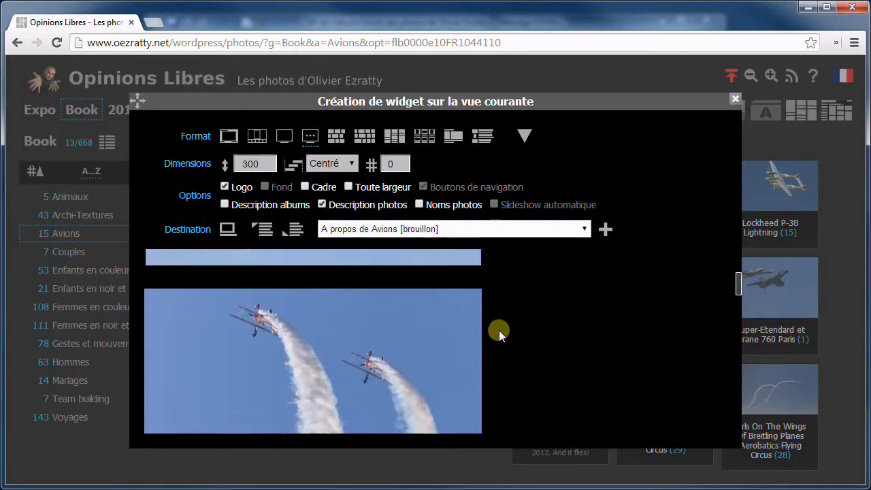
scroll(496, 330, "up", 6)
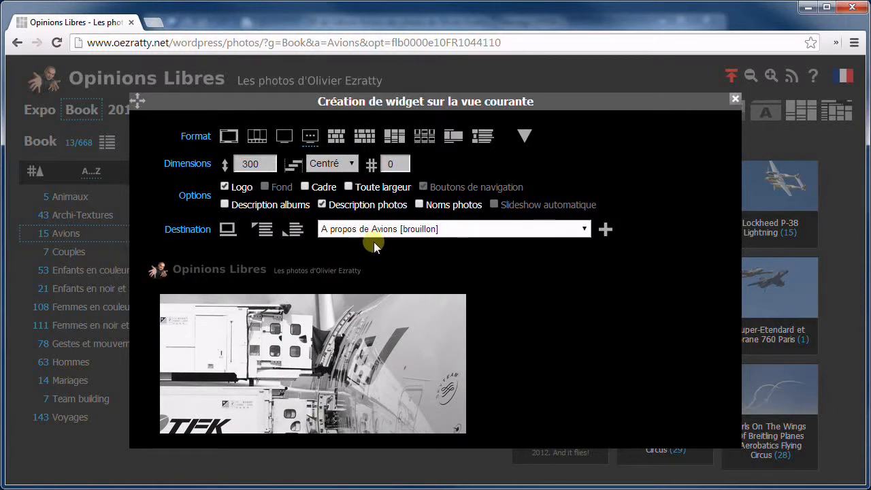
Switch the Avions widget to the photo grid format, 140 high by 500 wide, with names and descriptions
left_click(336, 137)
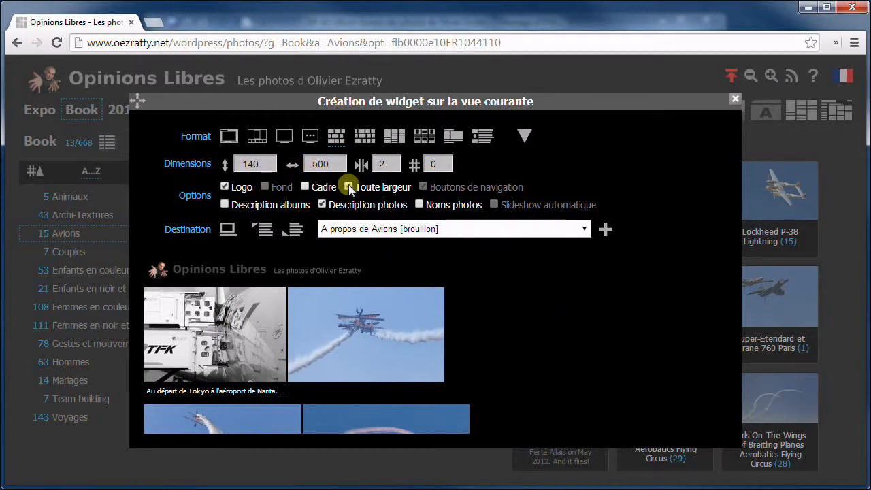
scroll(409, 336, "down", 3)
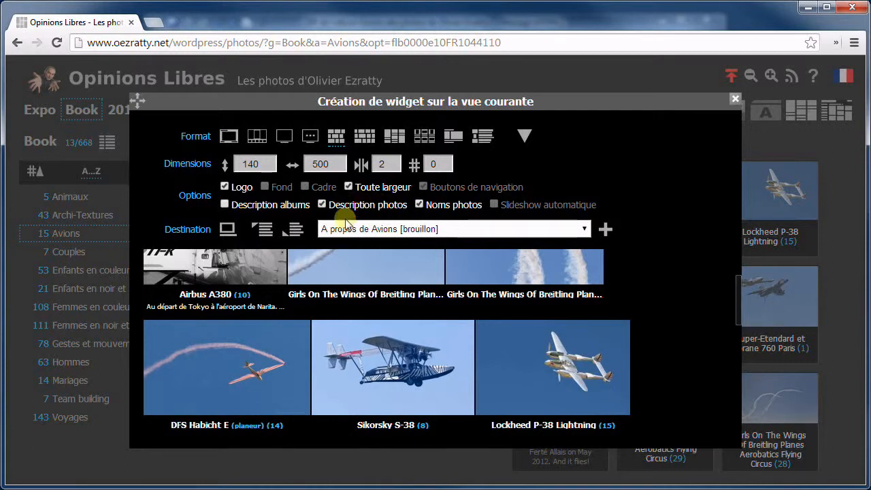
scroll(436, 355, "down", 2)
scroll(436, 350, "up", 2)
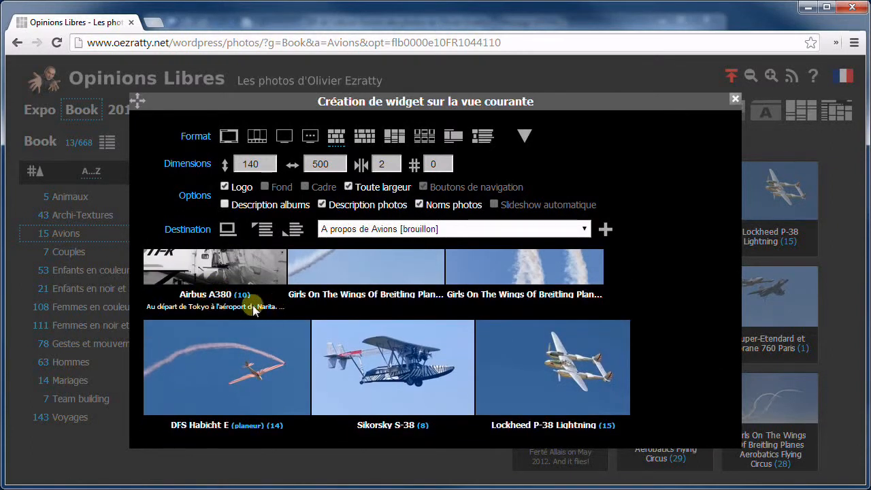
scroll(285, 310, "down", 3)
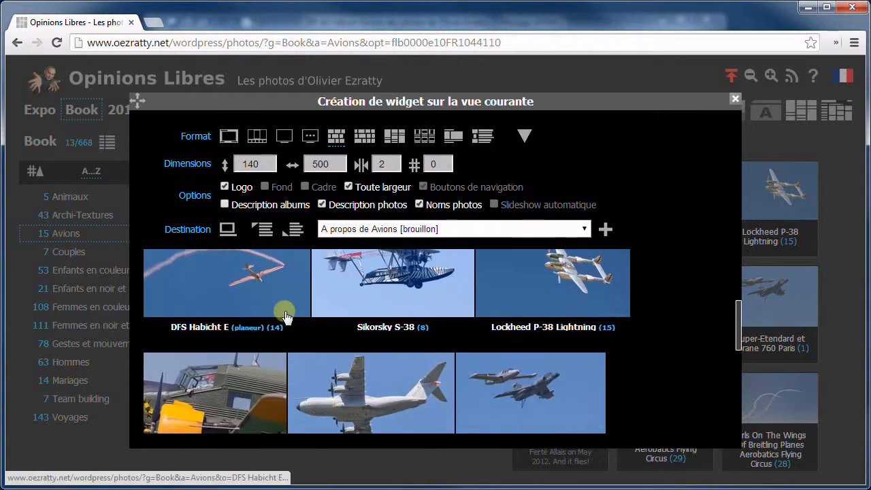
scroll(286, 315, "down", 3)
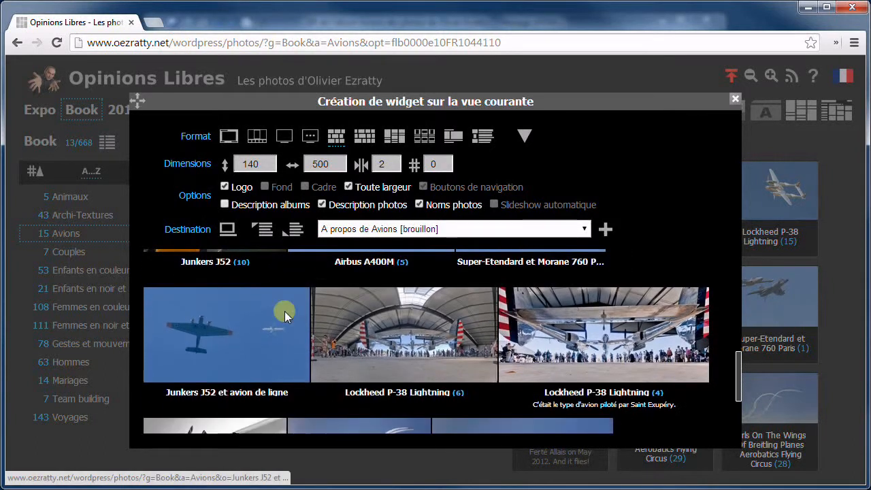
scroll(284, 311, "down", 2)
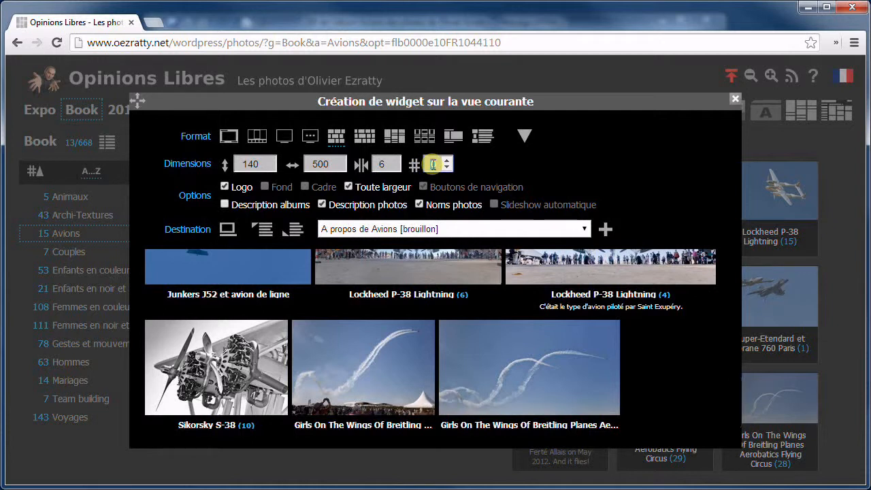
Set the grid's photo count to 4 and its thumbnail height to 110
type("4")
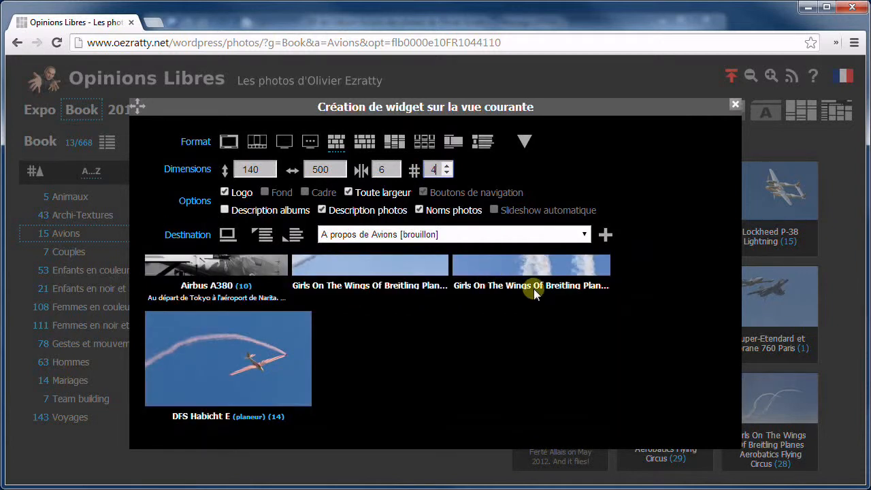
double_click(252, 164)
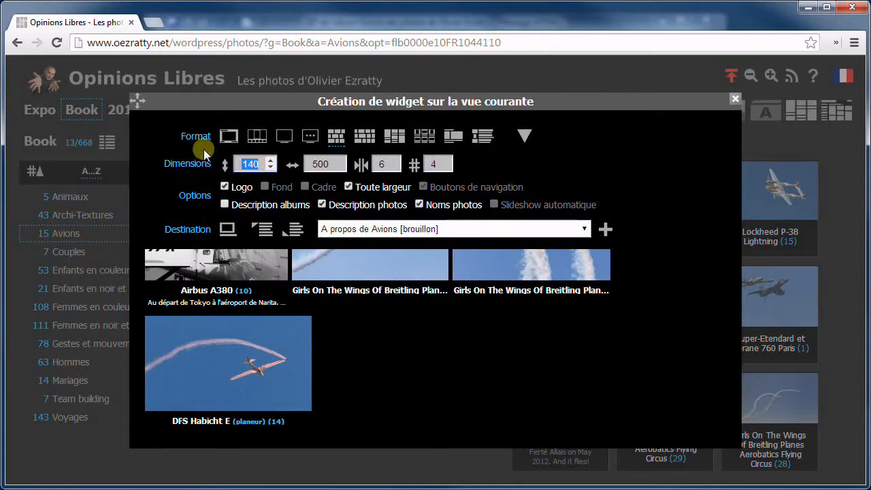
type("70")
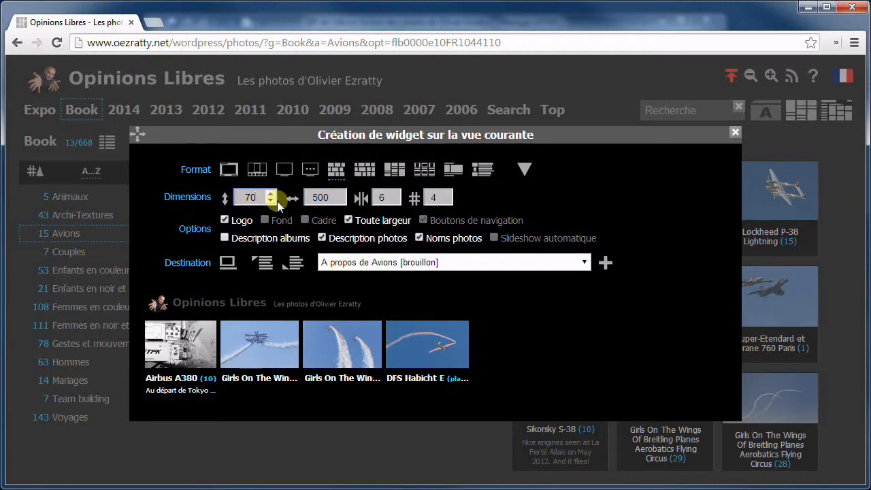
double_click(250, 196)
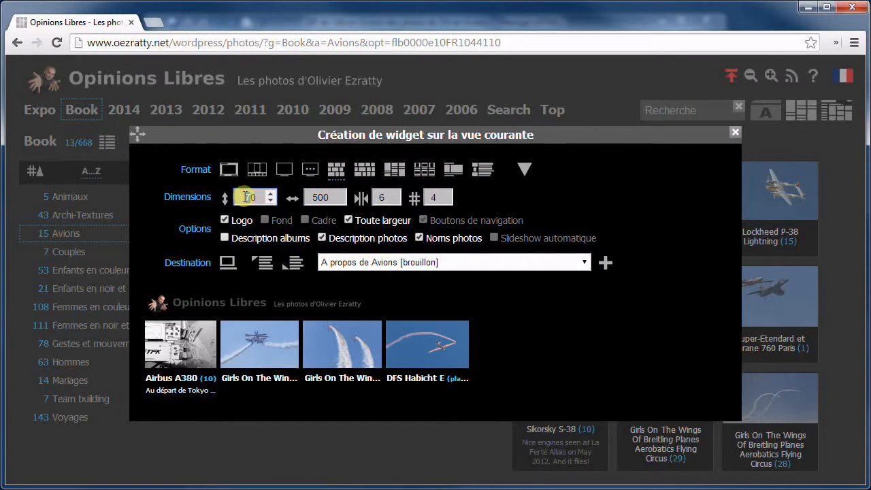
type("1100")
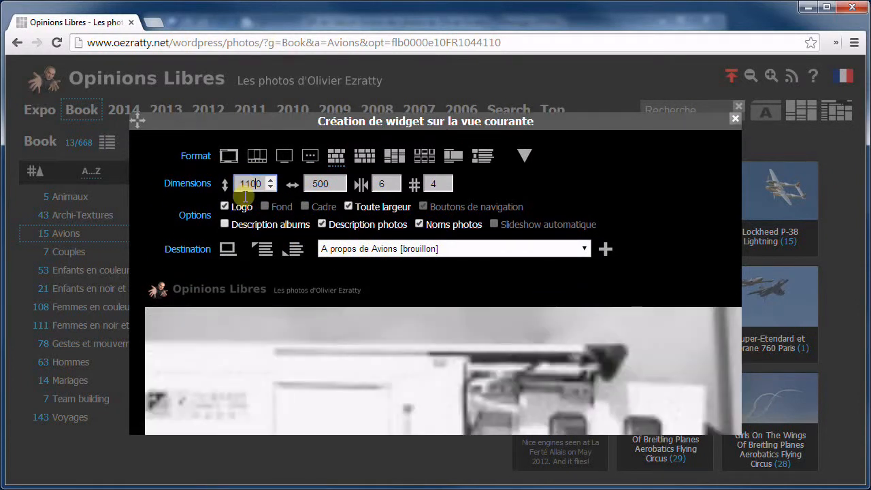
key("BackSpace")
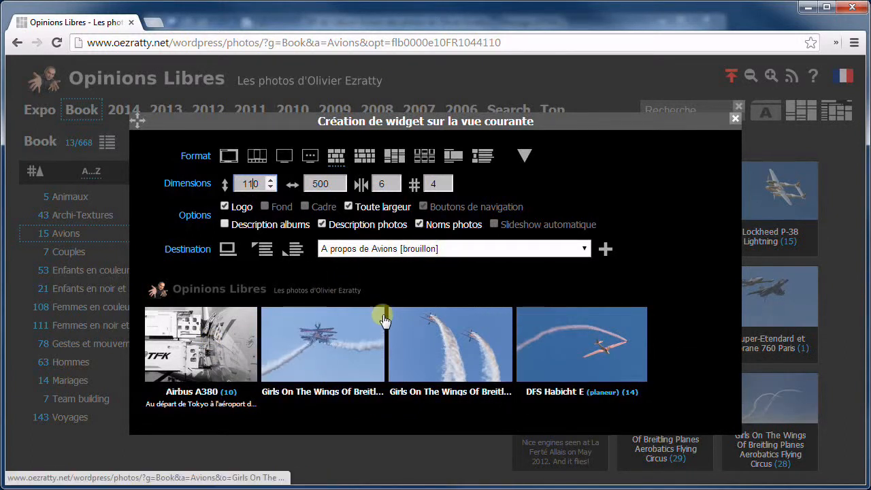
left_click(362, 155)
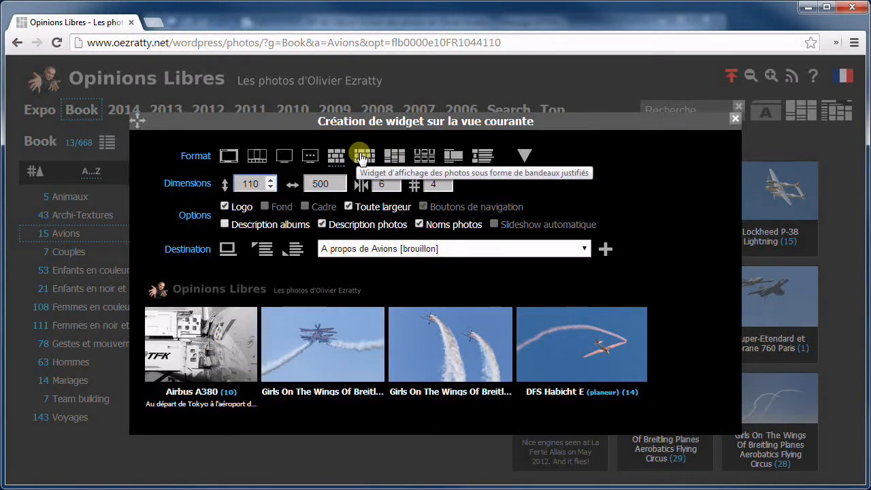
Switch to the justified photo bands format, toggling Toute largeur off and back on
left_click(362, 155)
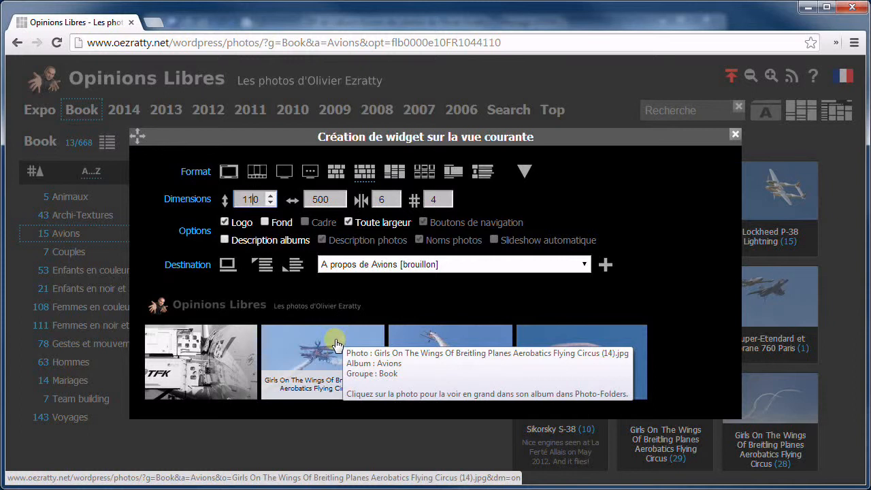
left_click(351, 225)
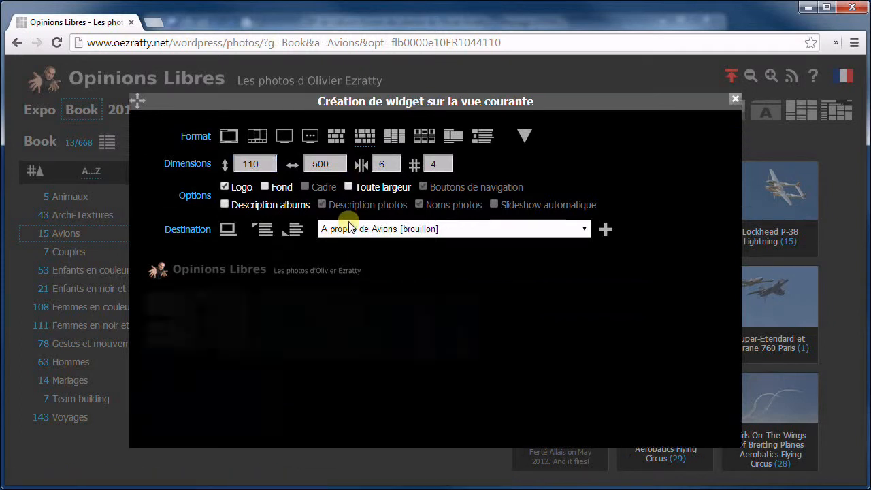
left_click(348, 187)
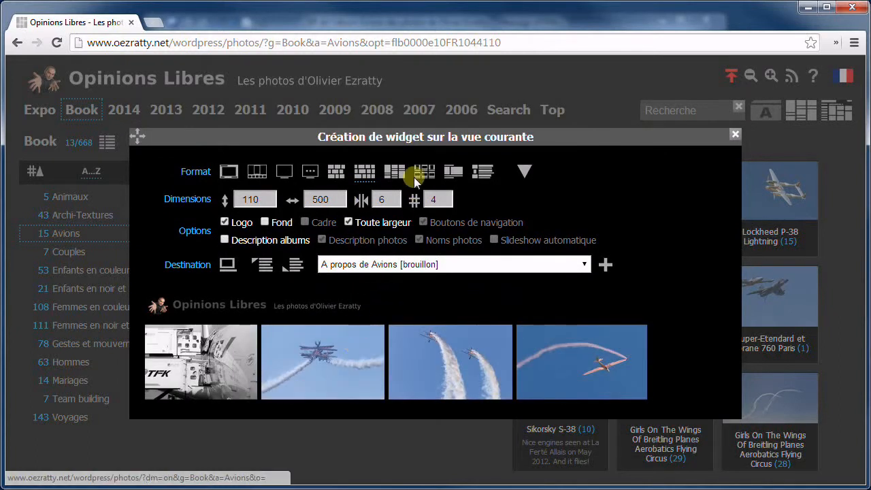
Set the photo limit to 0 and thumbnail height to 100, then switch to the column layout
double_click(434, 199)
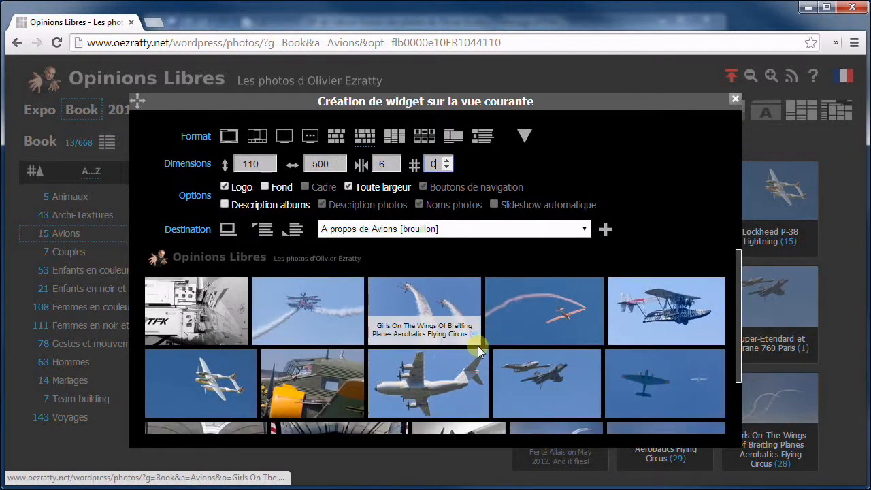
scroll(478, 351, "down", 3)
scroll(474, 353, "up", 1)
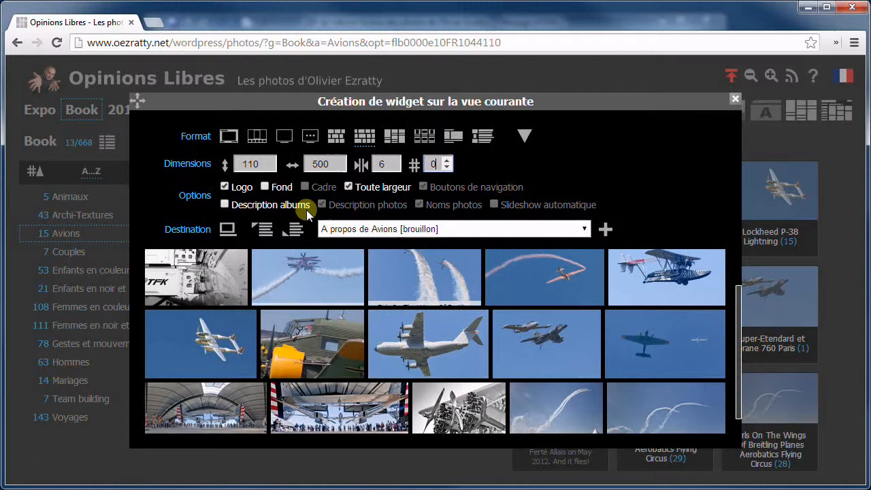
left_click(260, 164)
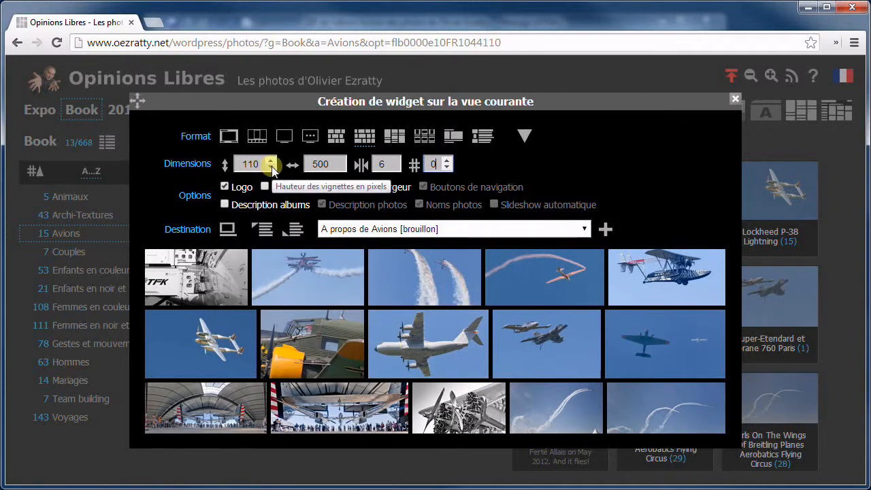
left_click(271, 167)
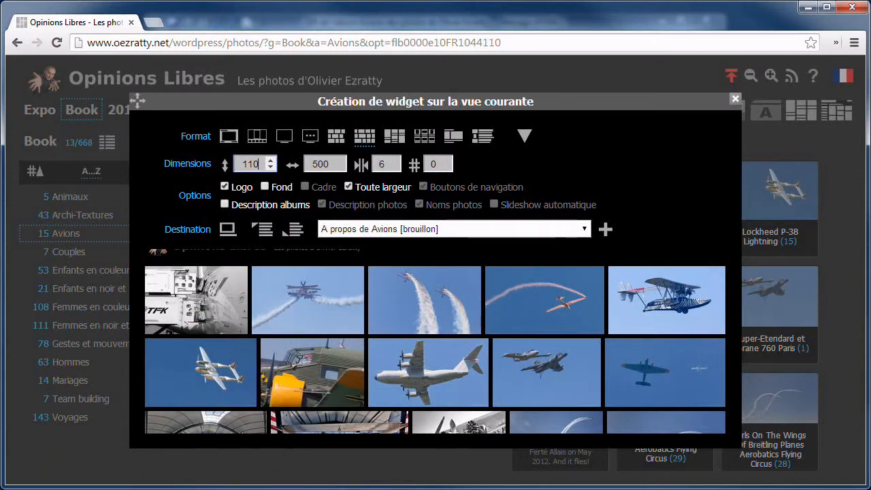
left_click(391, 137)
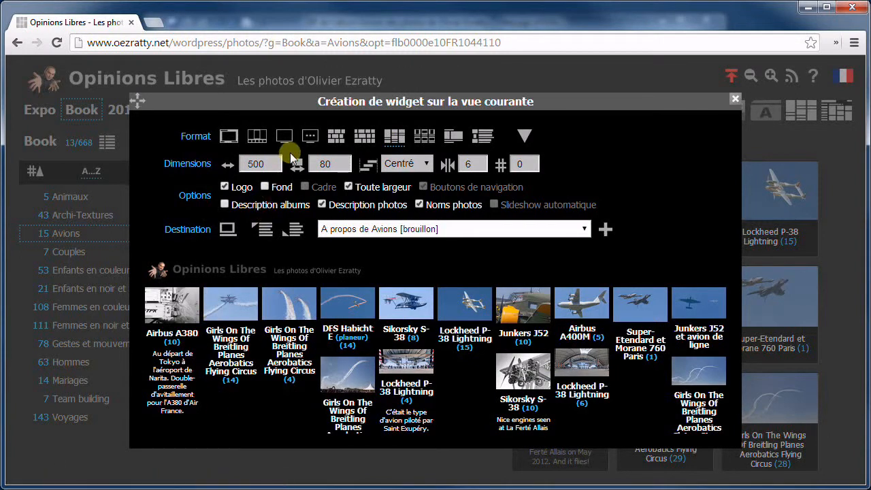
Make the widget full width with thumbnails raised to 150 pixels high
left_click(349, 187)
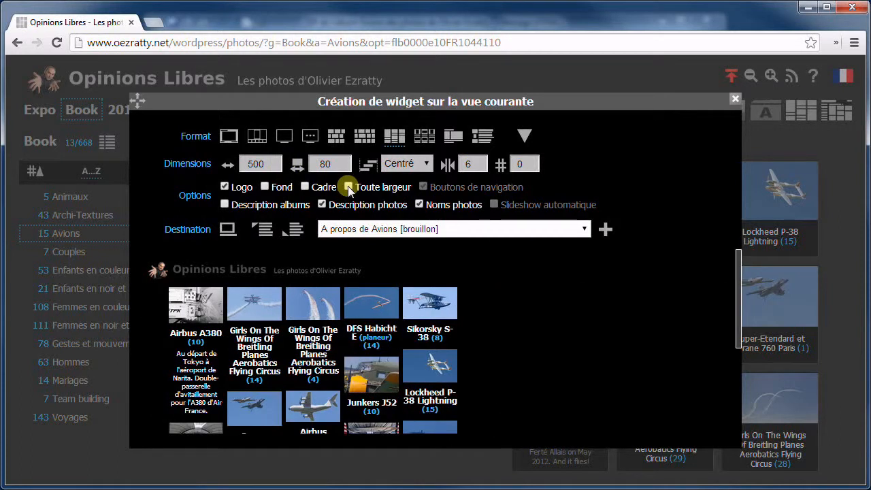
left_click(320, 163)
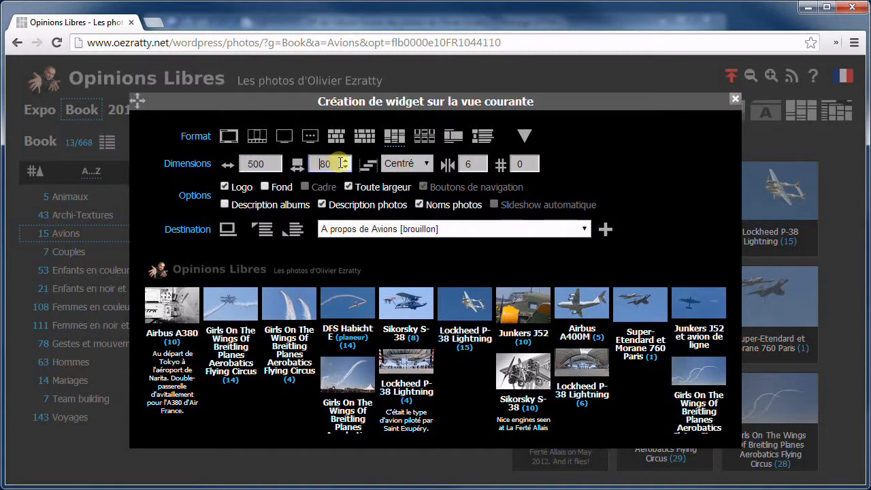
left_click(347, 161)
left_click(345, 162)
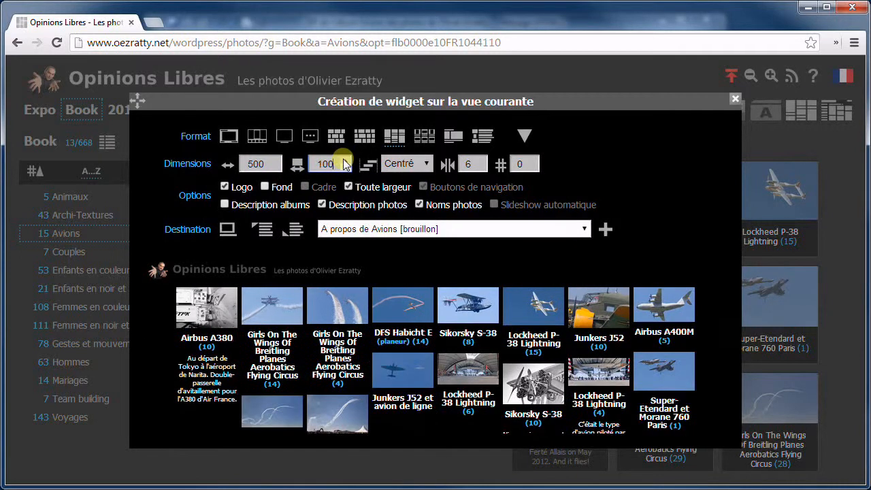
left_click(345, 161)
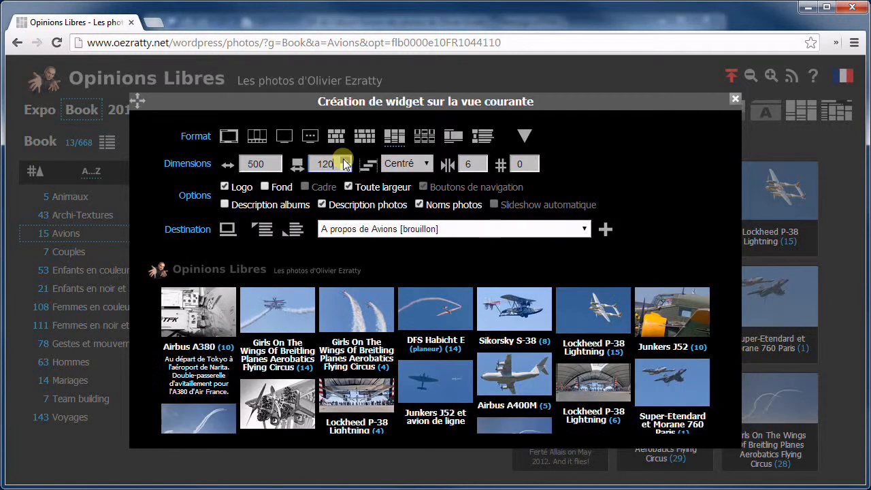
left_click(346, 161)
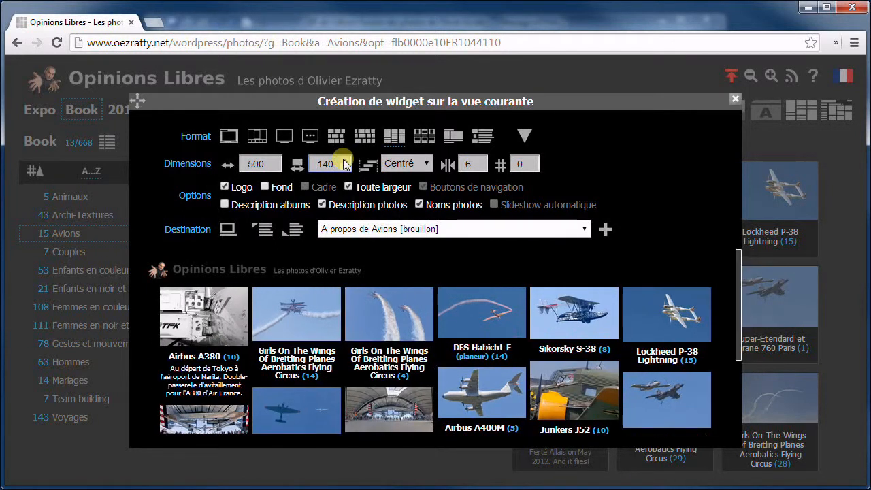
left_click(346, 161)
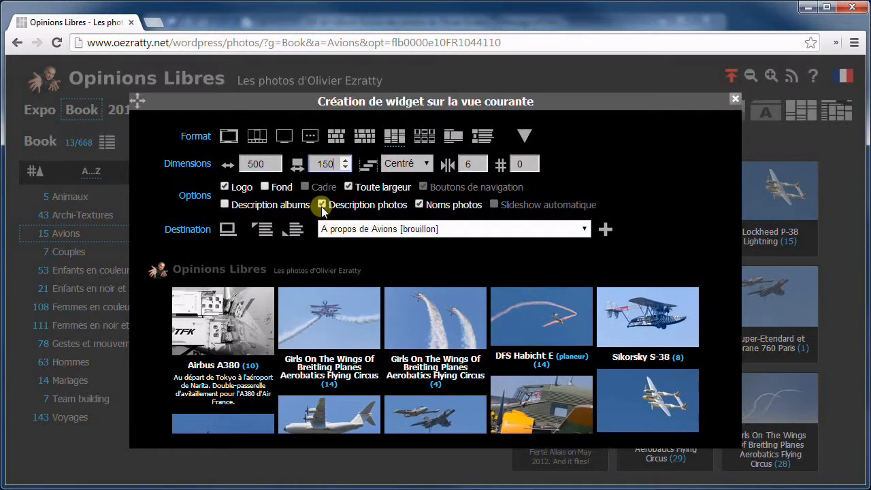
Keep photo names and descriptions, insert the widget at the start of 'A propos de Avions', and view the post
left_click(419, 204)
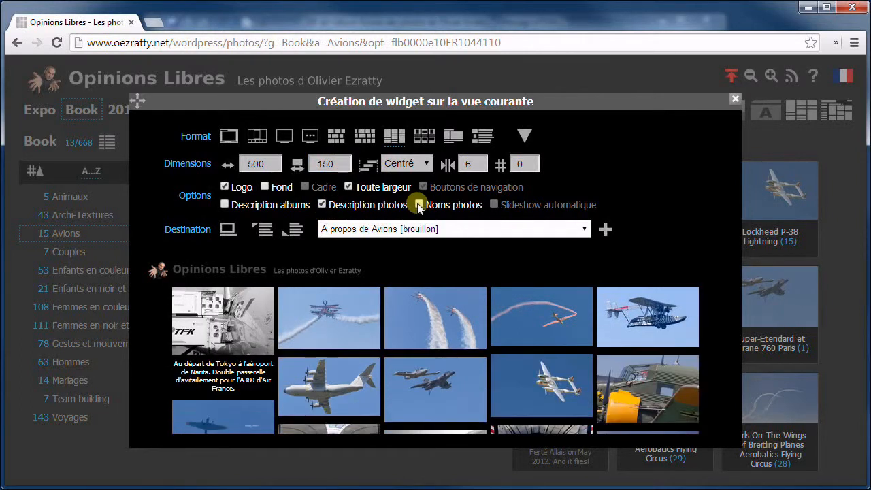
left_click(322, 205)
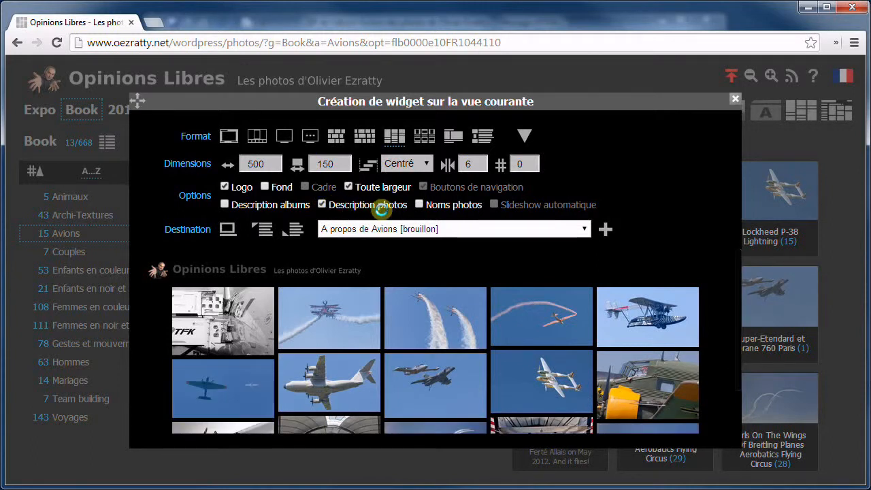
left_click(417, 205)
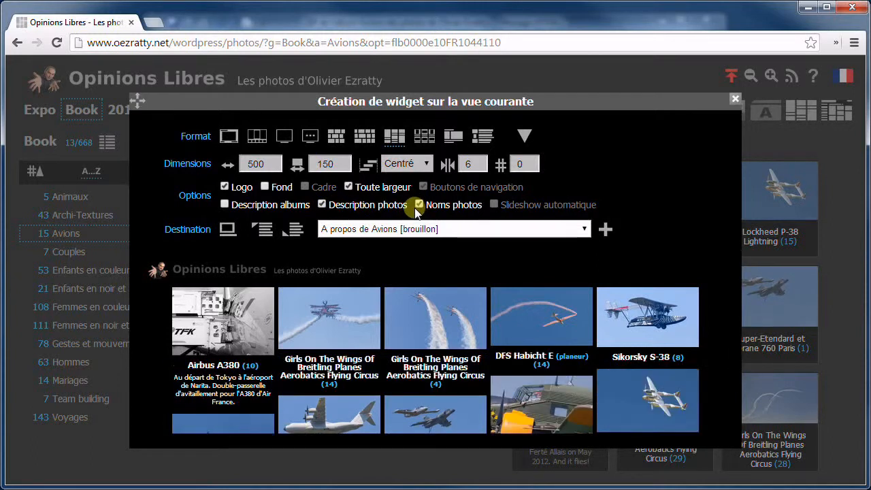
scroll(334, 344, "down", 3)
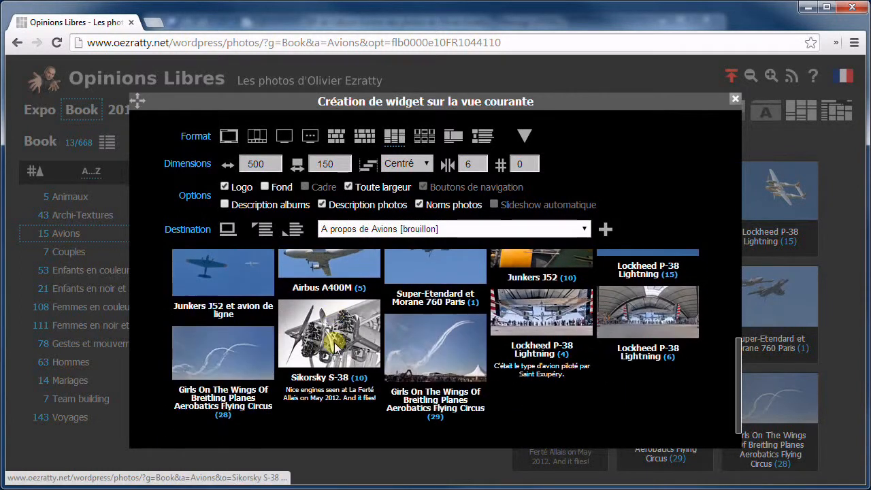
scroll(309, 367, "up", 3)
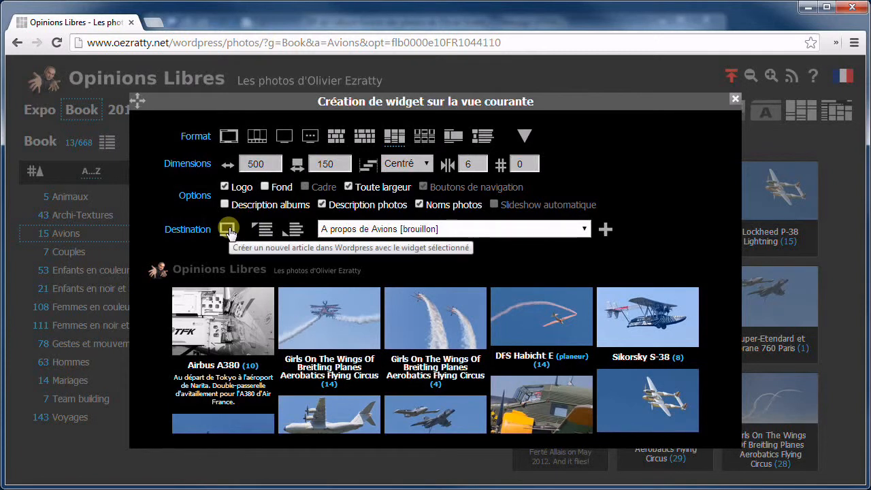
left_click(265, 235)
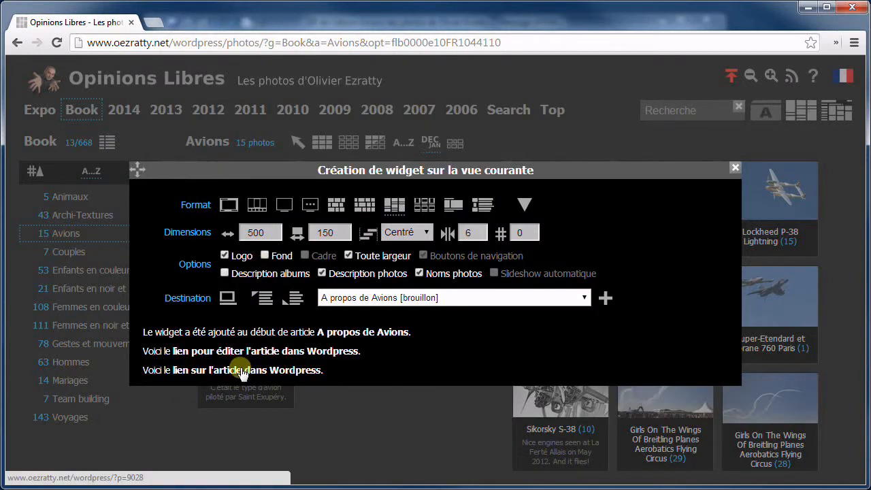
left_click(239, 372)
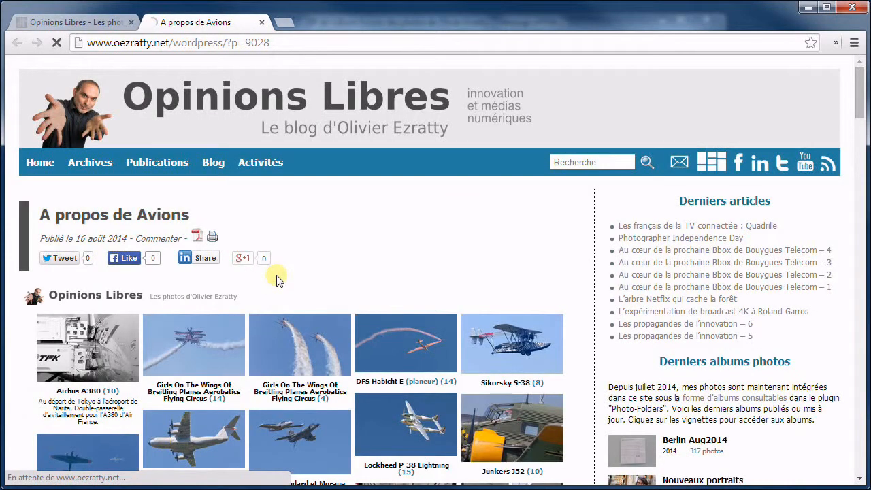
Scroll through the new photo grid on 'A propos de Avions', then close the post tab with Ctrl+W
scroll(273, 283, "down", 1)
scroll(253, 285, "down", 3)
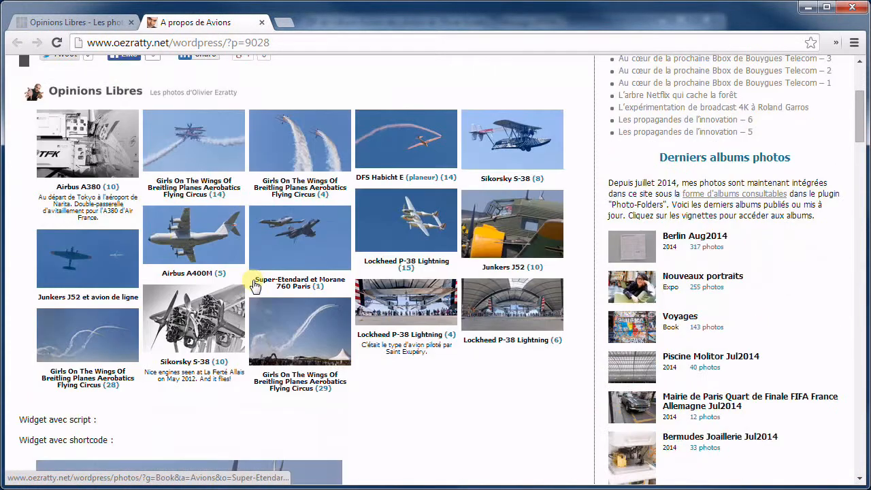
scroll(253, 286, "up", 2)
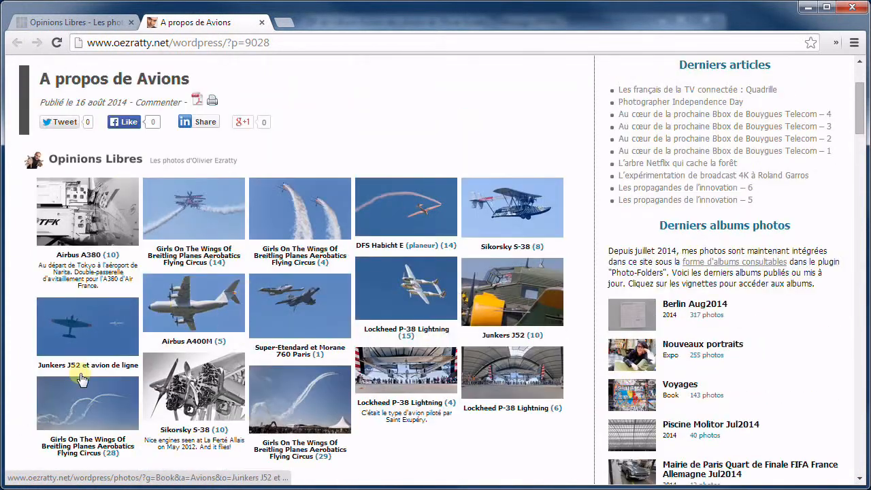
key("ctrl+w")
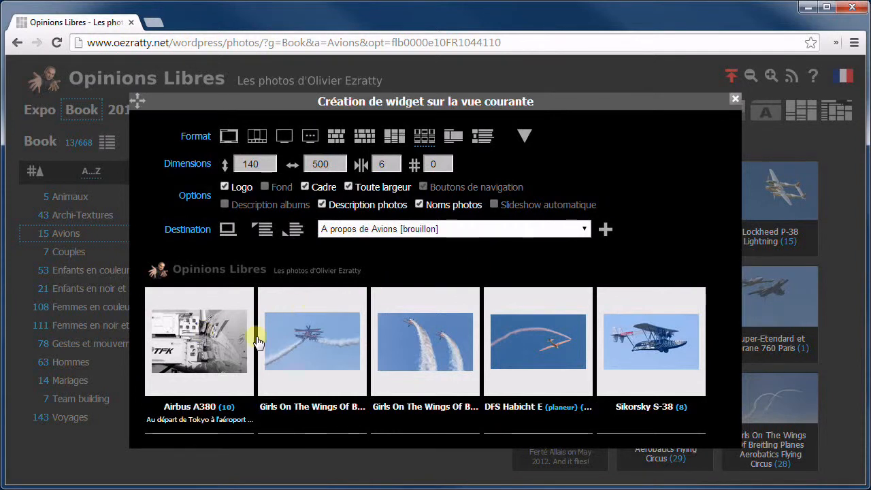
Turn on Cadre frames, widen spacing to 10, hide photo descriptions and names, and cap the count at 4
left_click(304, 186)
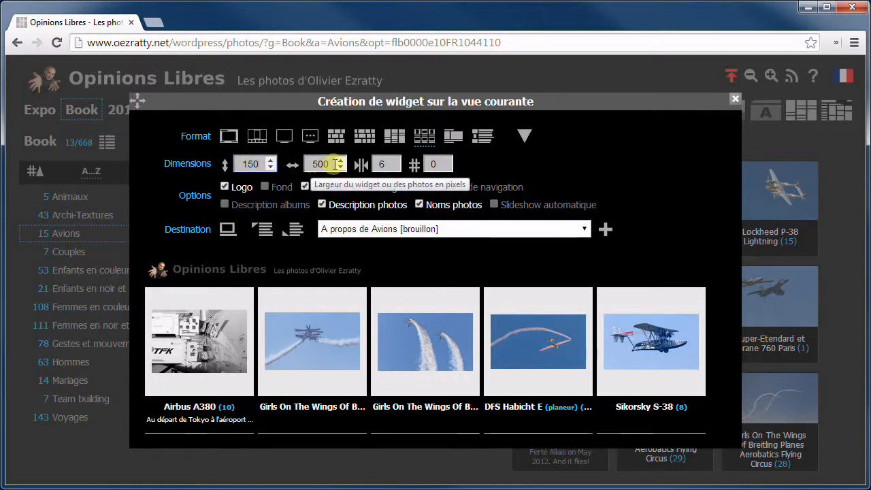
left_click(397, 160)
left_click(397, 160)
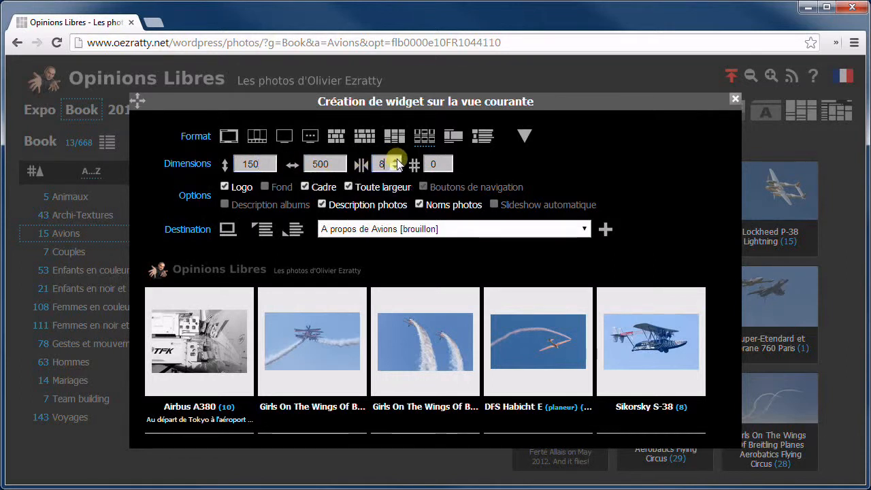
left_click(323, 205)
left_click(420, 204)
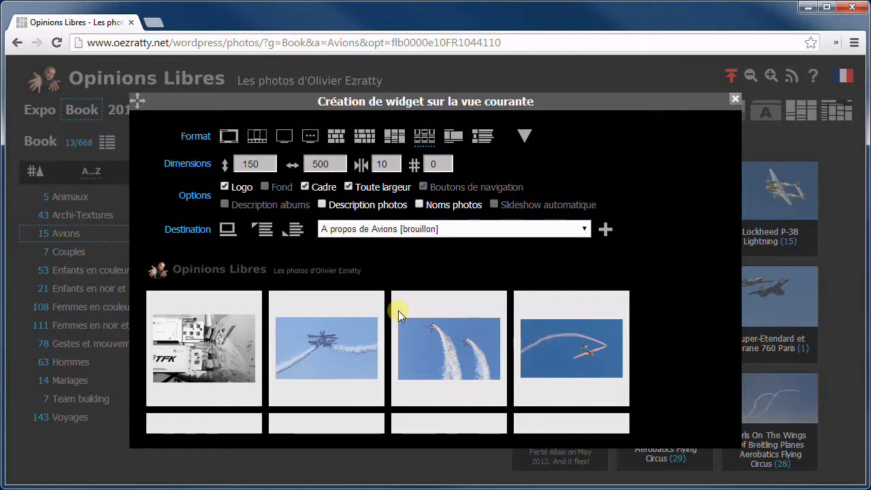
scroll(398, 310, "down", 3)
scroll(463, 313, "down", 3)
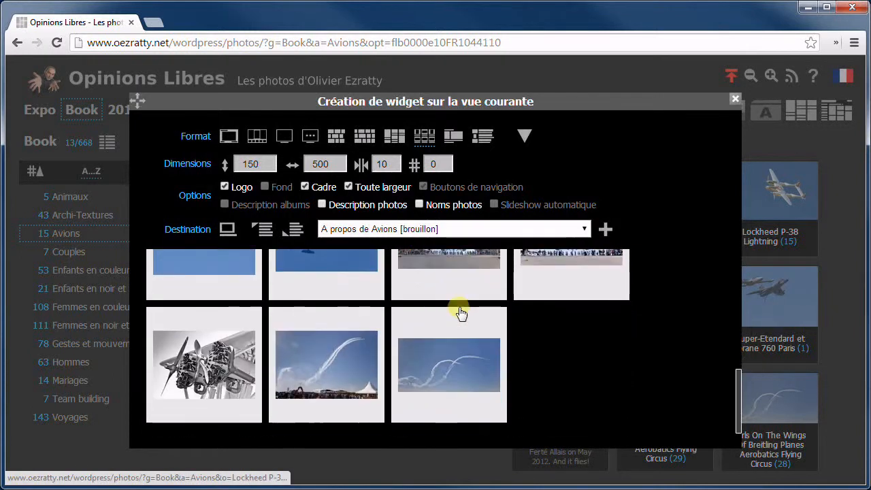
scroll(458, 313, "up", 5)
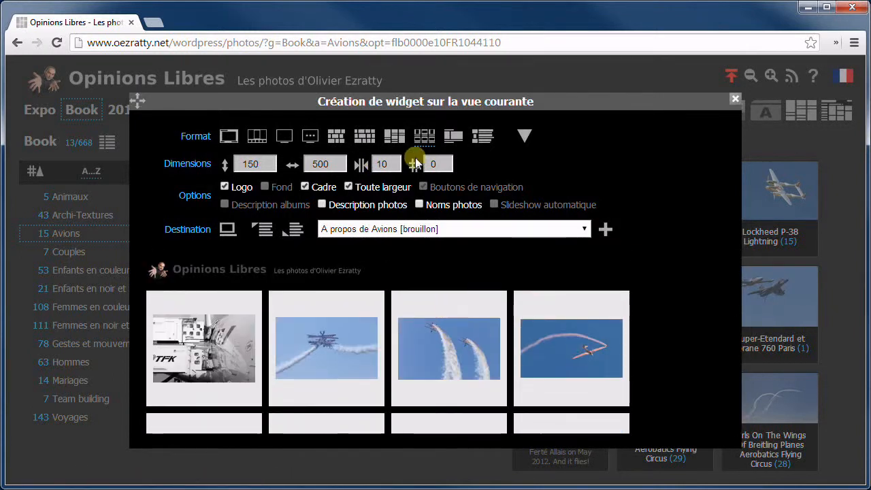
double_click(430, 164)
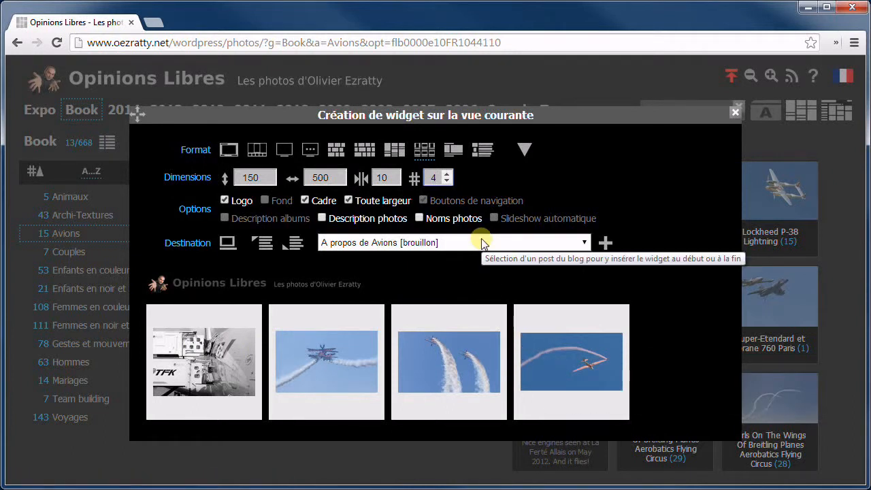
Switch to the wide scrolling photo strip, set # to 0, and turn on Description albums
left_click(455, 151)
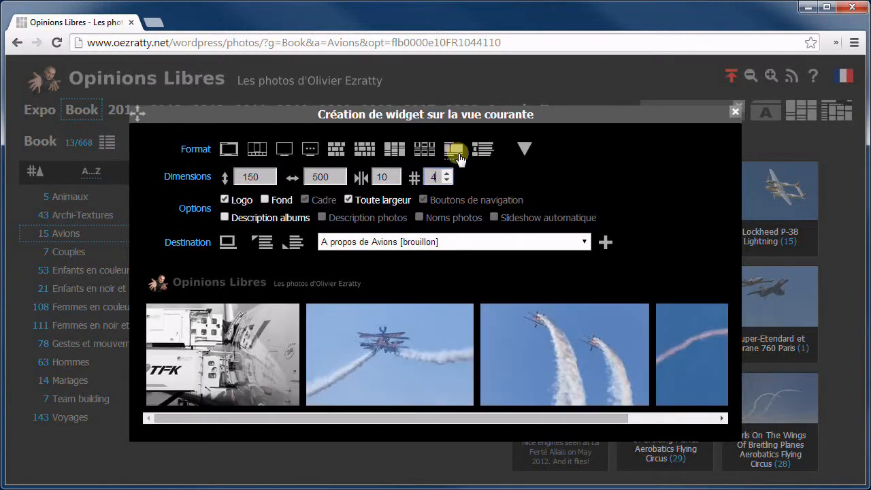
mouse_move(321, 418)
left_mouse_down()
mouse_move(510, 416)
mouse_move(312, 417)
left_mouse_up()
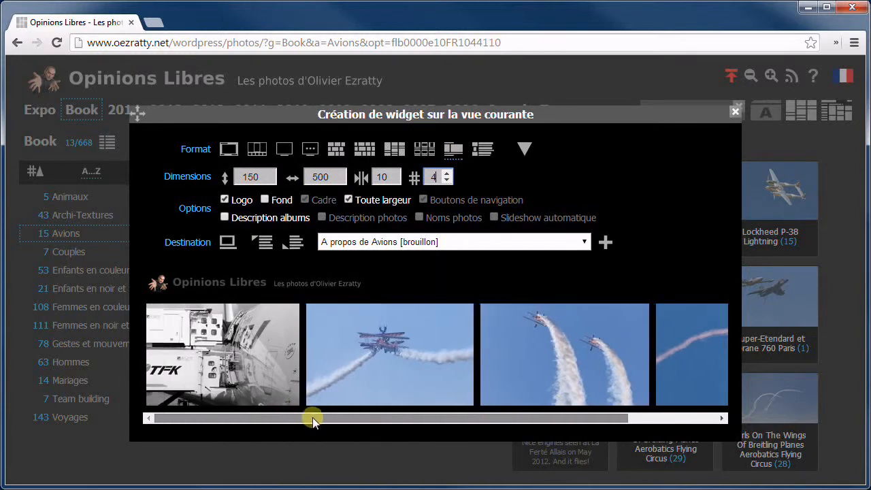
double_click(433, 177)
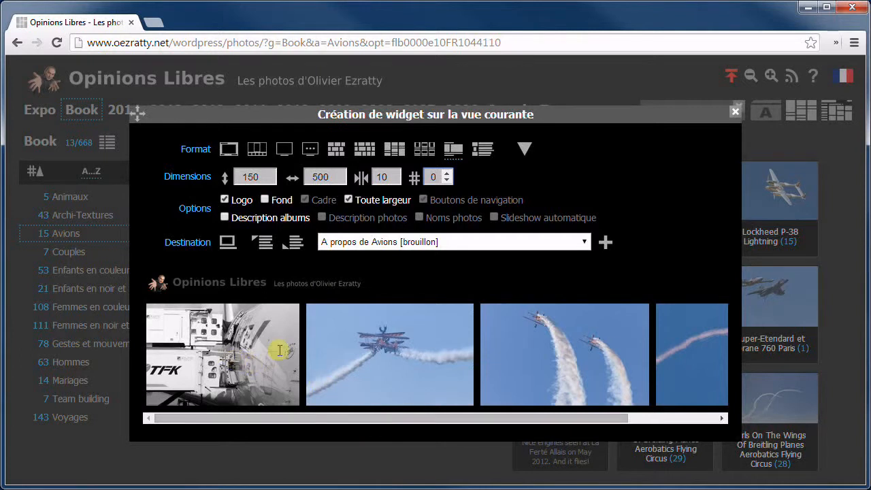
left_click_drag(224, 416, 177, 412)
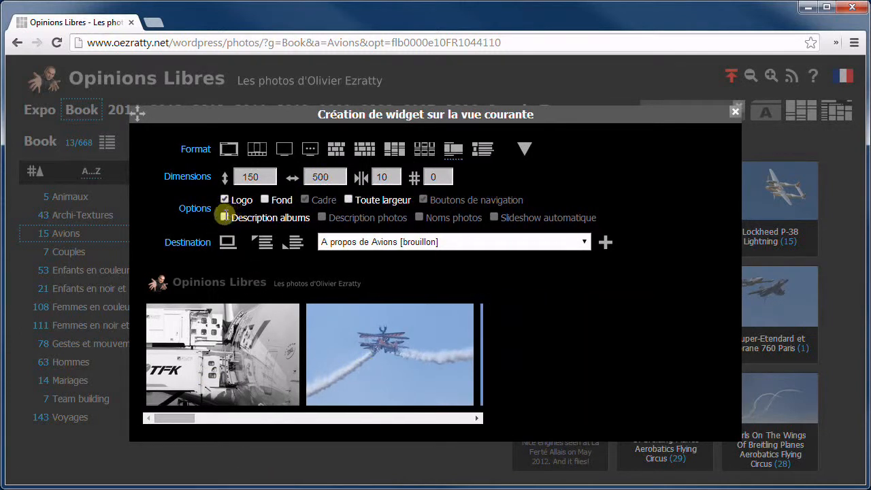
left_click(224, 217)
Switch the widget to the album list layout and hide the long album descriptions
left_click(482, 153)
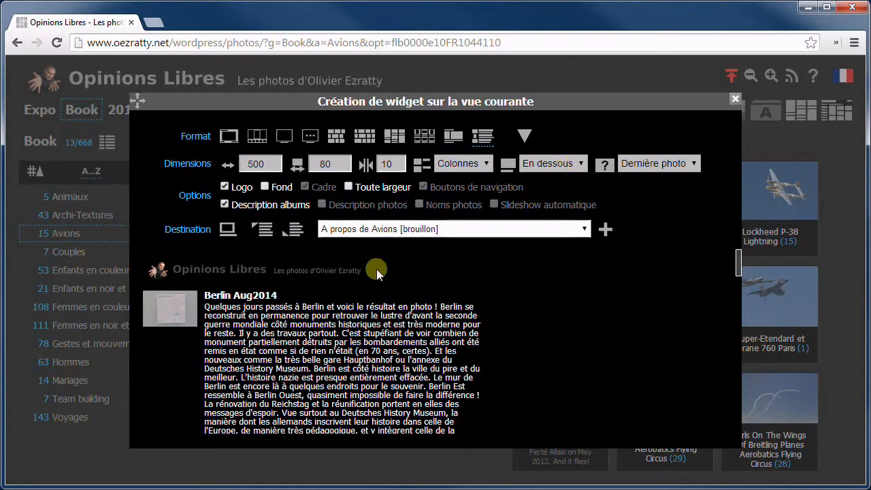
scroll(305, 334, "down", 3)
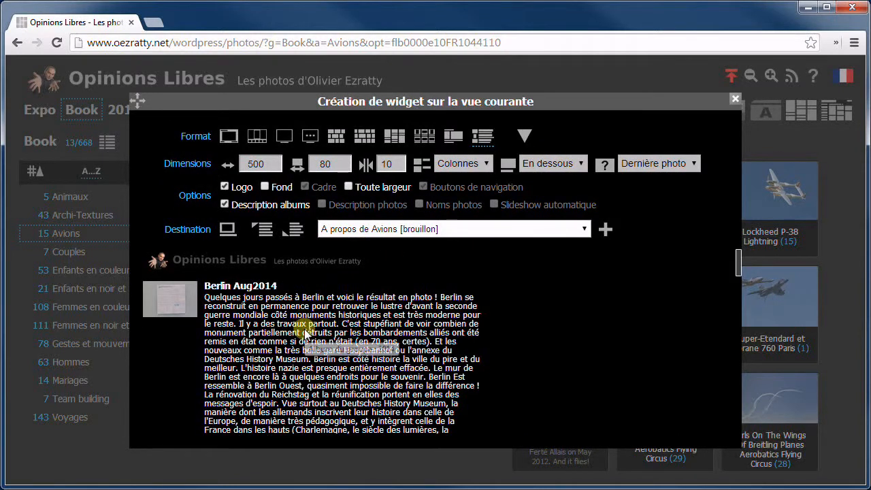
scroll(305, 333, "down", 4)
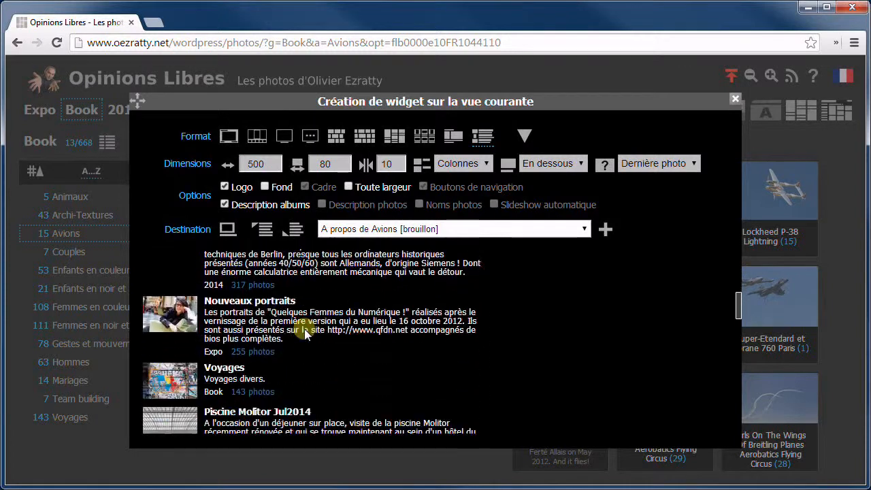
scroll(305, 333, "up", 4)
scroll(305, 333, "up", 4)
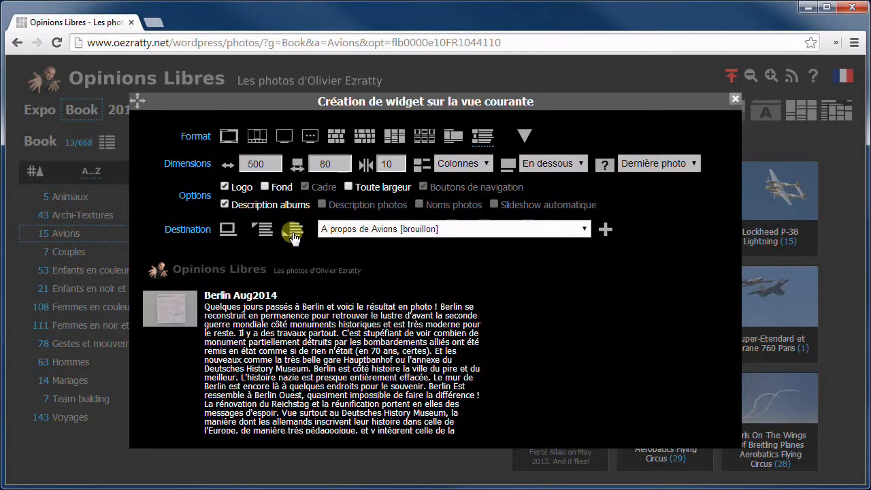
left_click(227, 205)
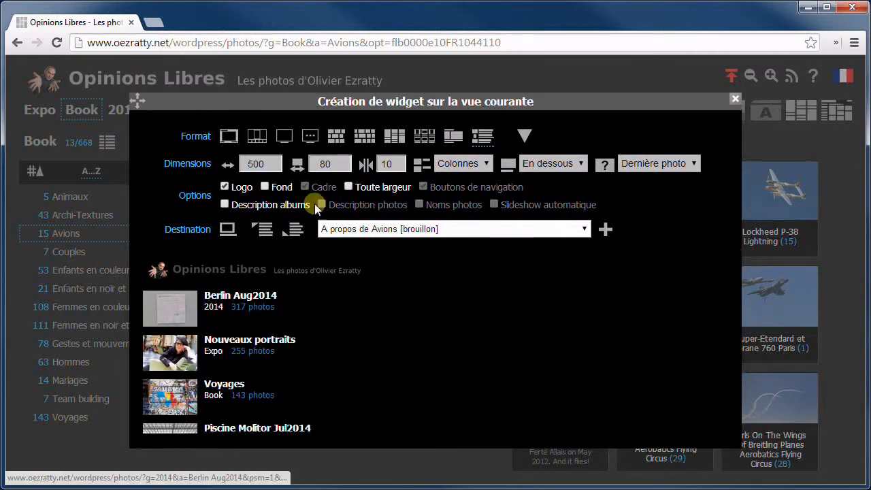
Set album thumbnails to 100 high with 14-pixel spacing and open the Colonnes layout dropdown
left_click(345, 160)
left_click(400, 160)
left_click(400, 161)
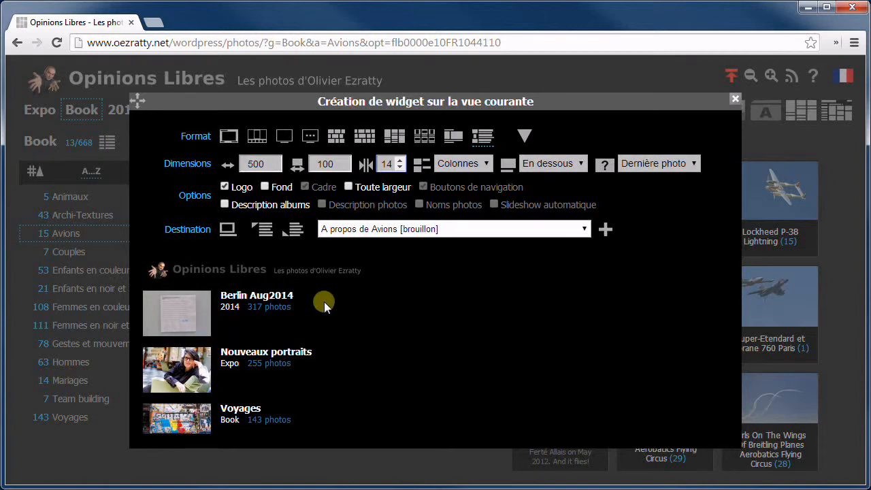
scroll(324, 301, "down", 3)
scroll(325, 302, "up", 3)
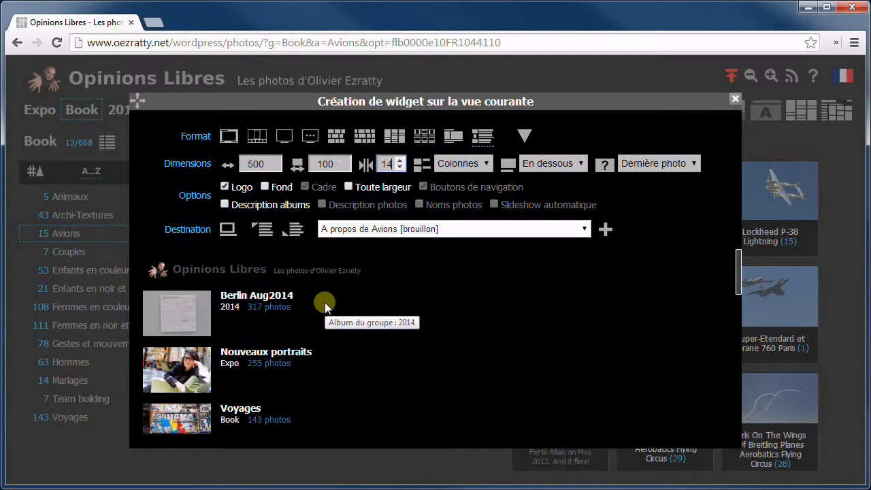
left_click(453, 164)
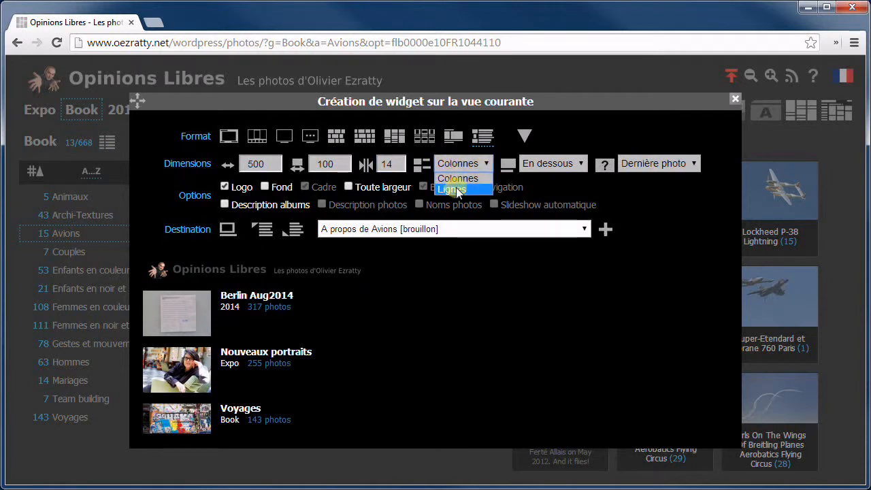
Lay albums out in full-width Lignes rows with album descriptions and 140-high thumbnails
left_click(457, 190)
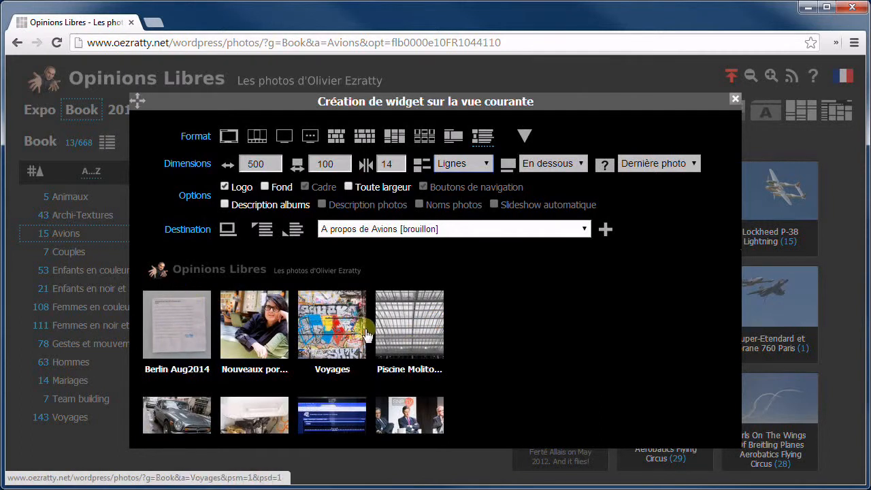
left_click(225, 205)
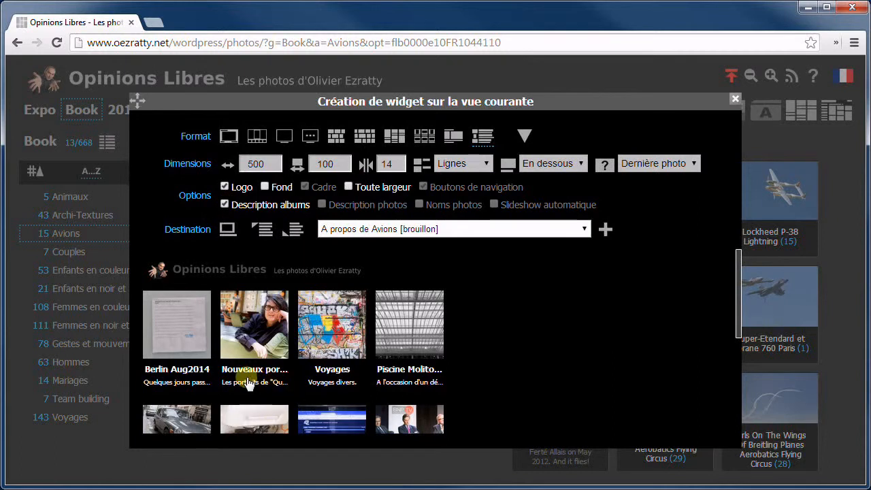
scroll(357, 354, "down", 1)
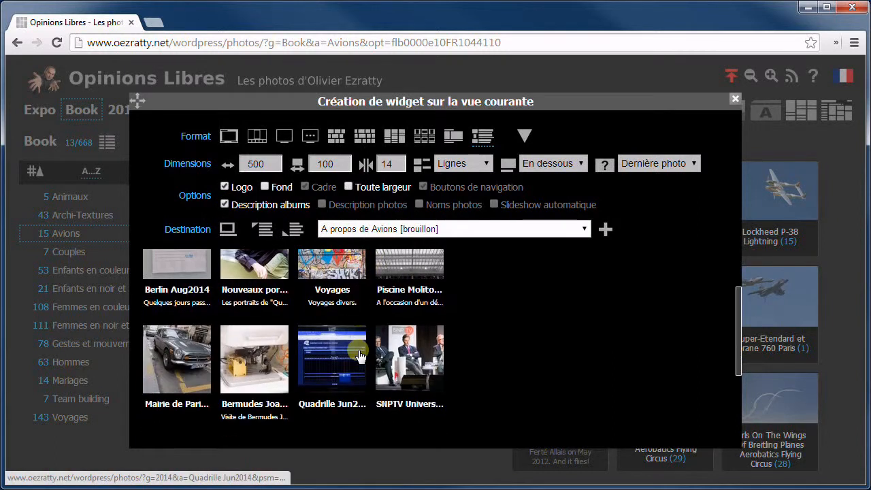
left_click(349, 186)
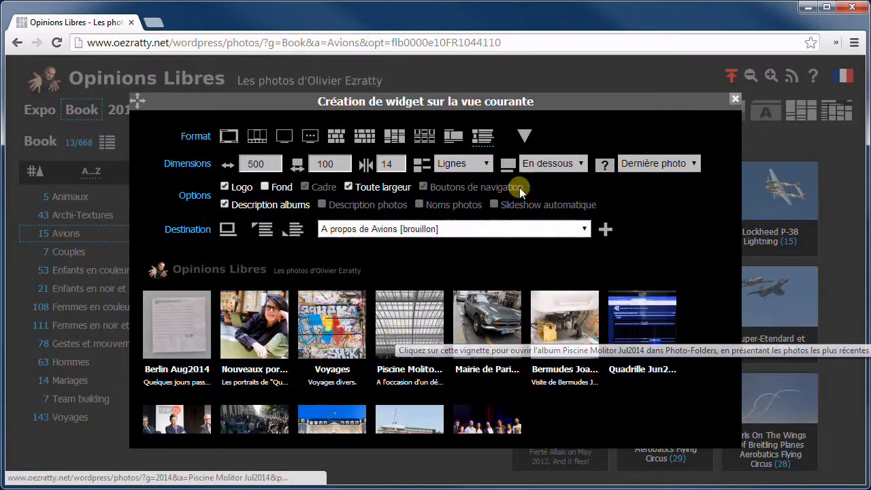
left_click(550, 165)
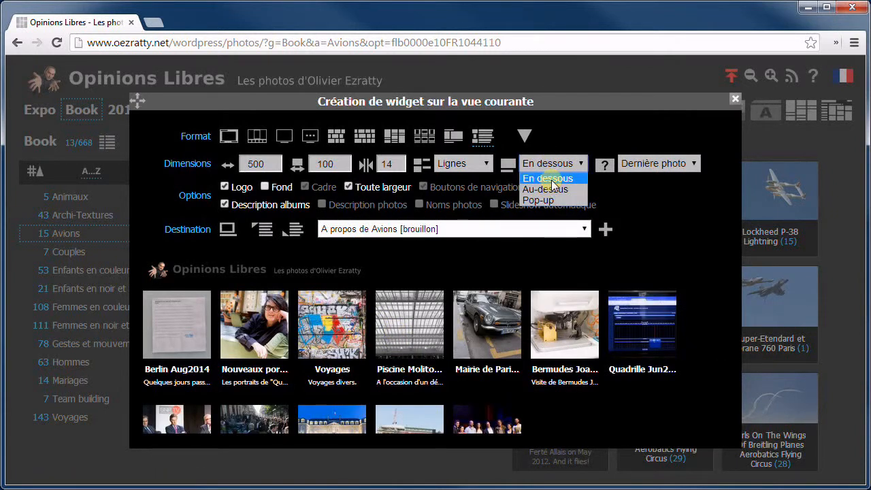
left_click(552, 189)
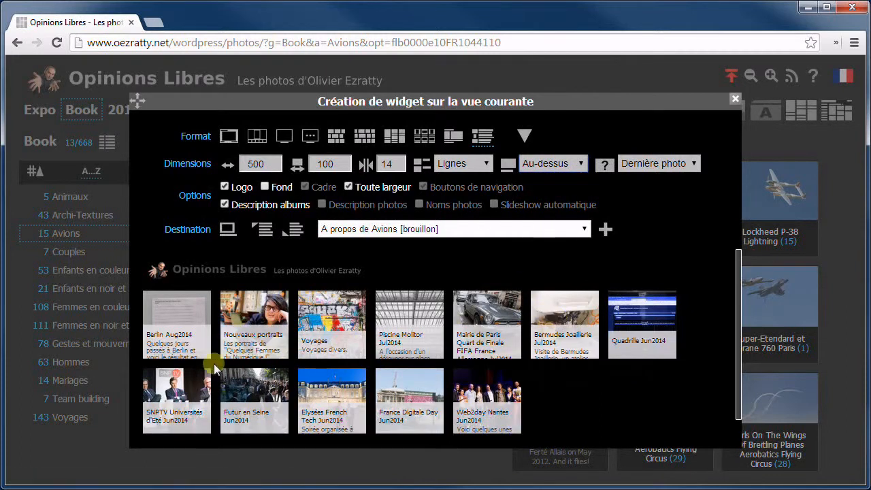
left_click(345, 161)
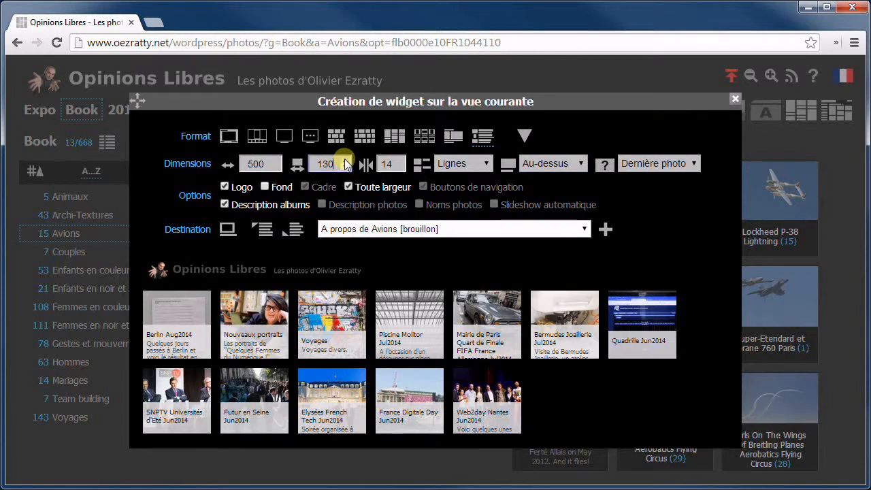
left_click(345, 160)
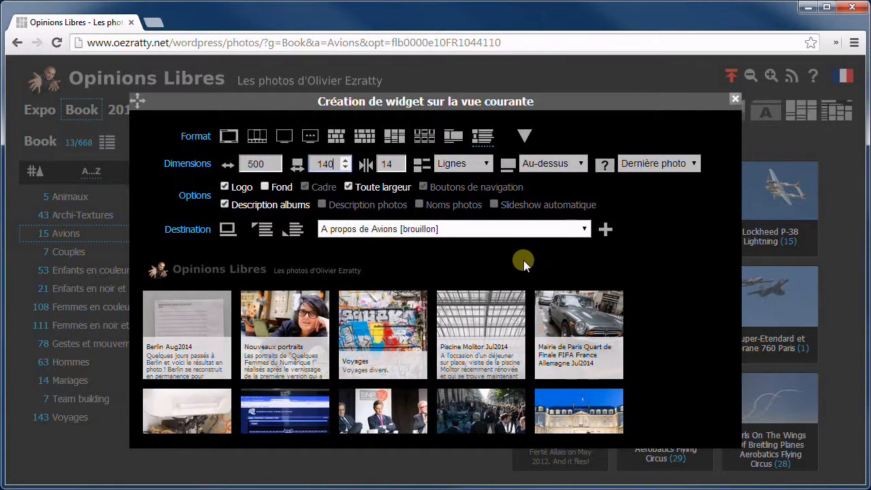
Show album captions as pop-ups and keep Dernière photo as each album's thumbnail
left_click(552, 164)
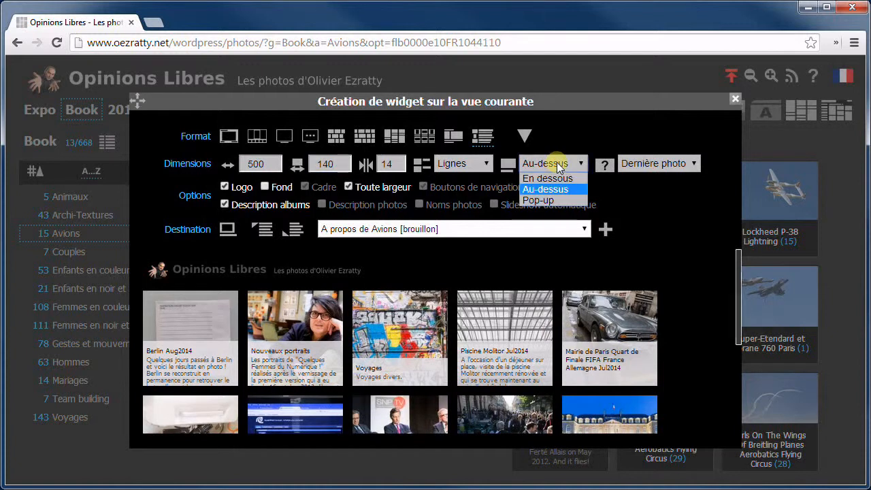
left_click(541, 199)
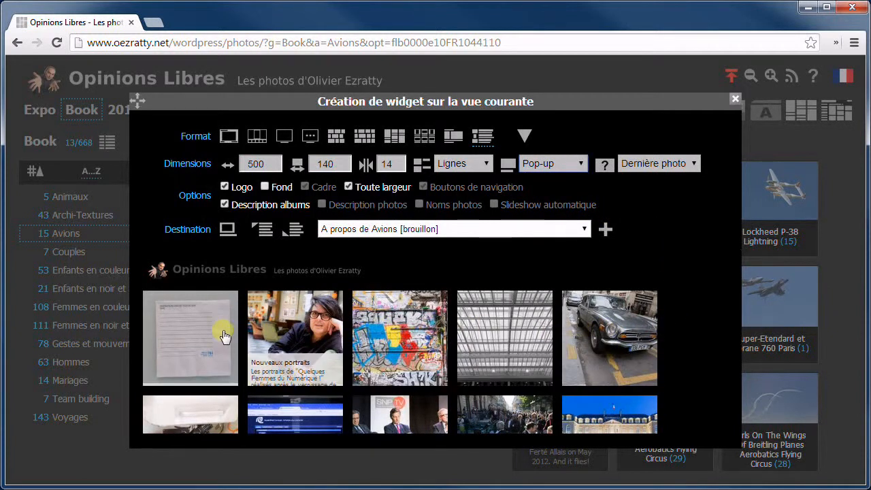
left_click(668, 163)
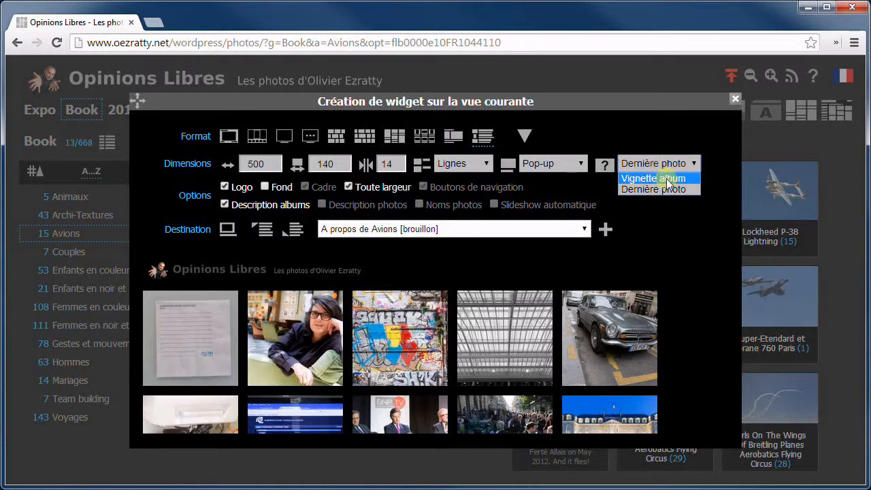
left_click(666, 179)
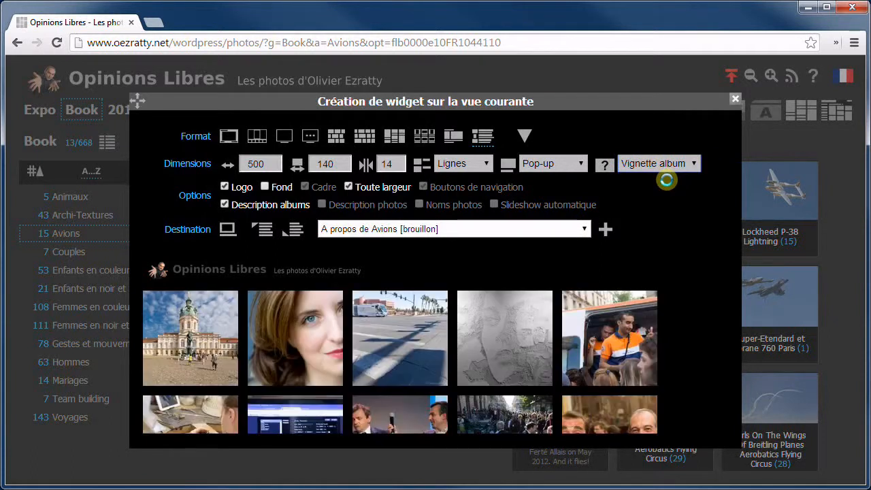
left_click(655, 160)
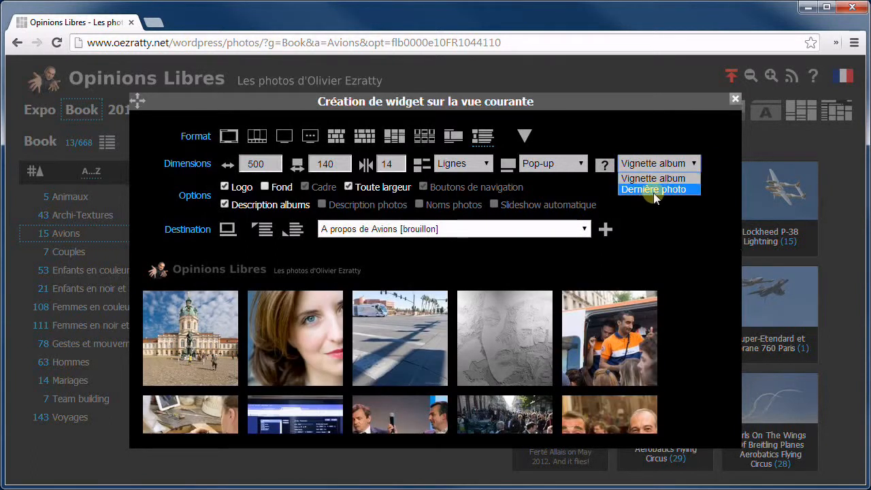
left_click(653, 191)
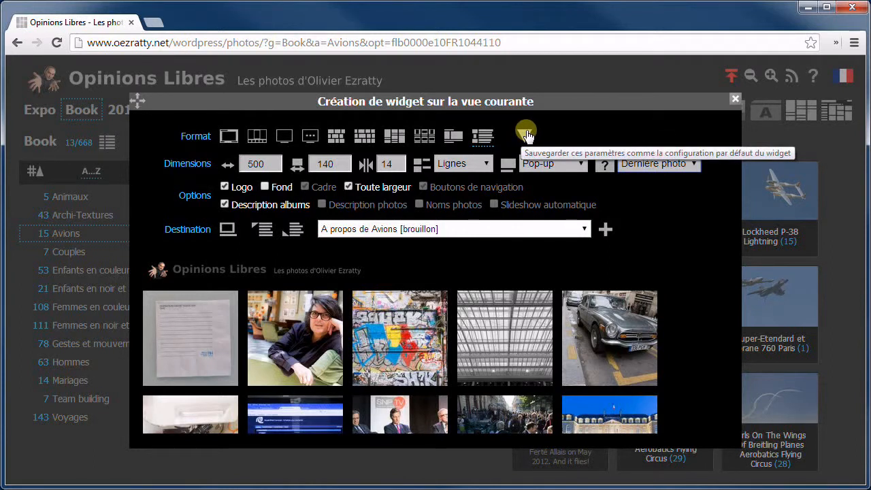
Save the widget as justified photo bands, 130 by 500, and close the widget dialog
left_click(365, 137)
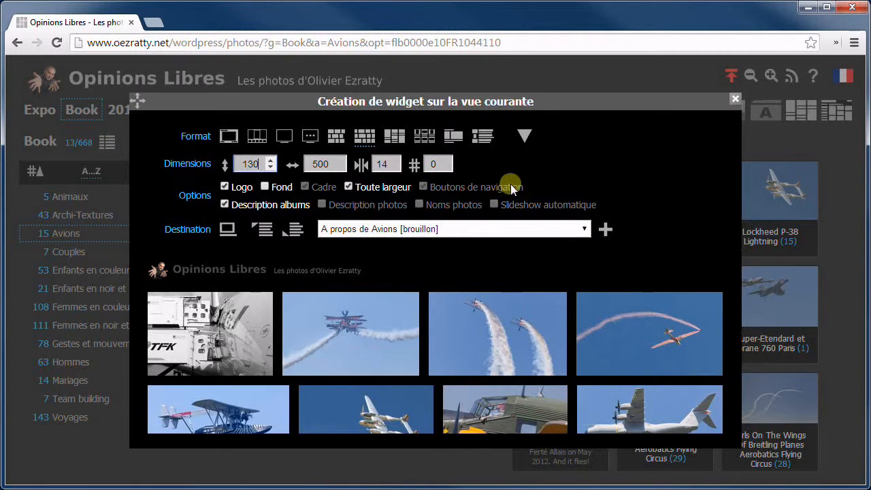
left_click(522, 136)
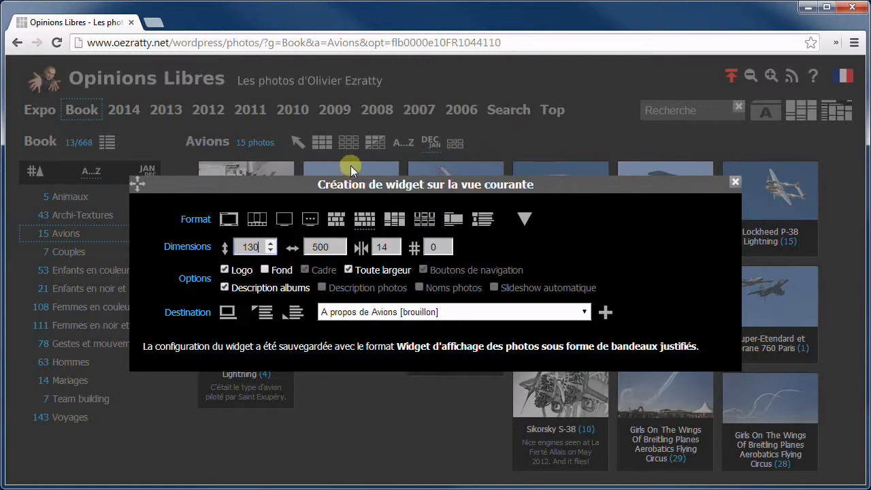
left_click(576, 126)
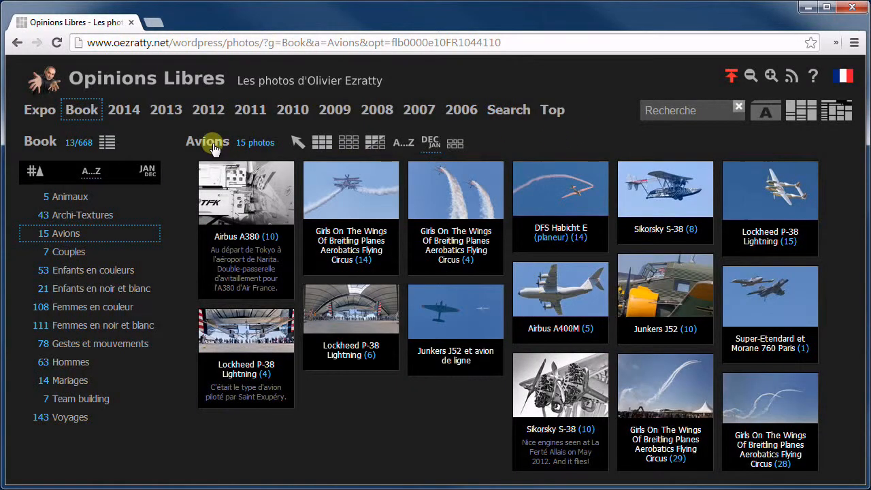
left_click(436, 237)
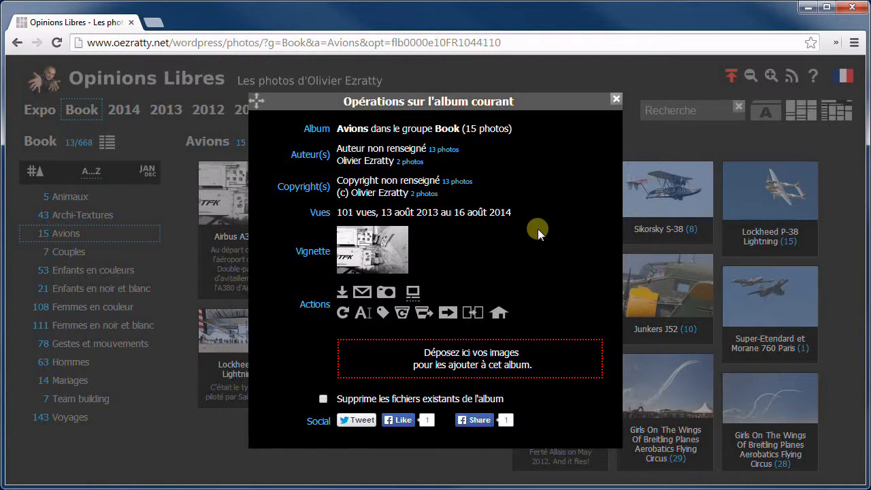
left_click(477, 130)
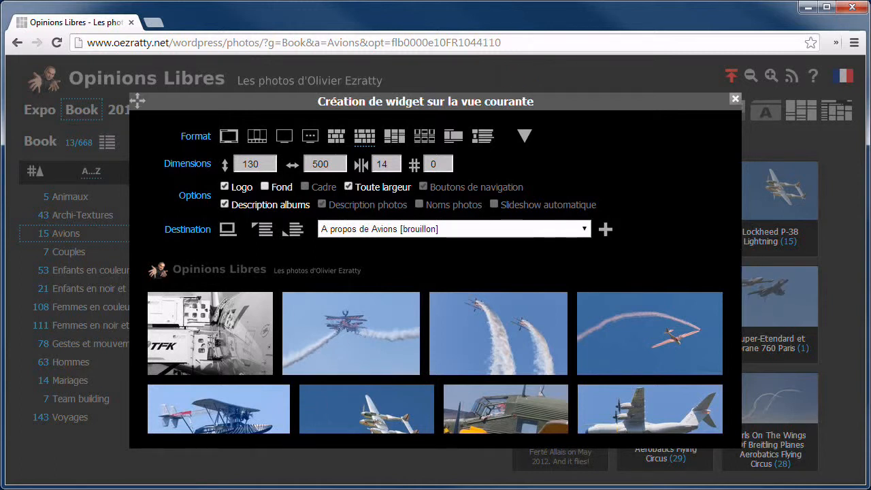
left_click(587, 72)
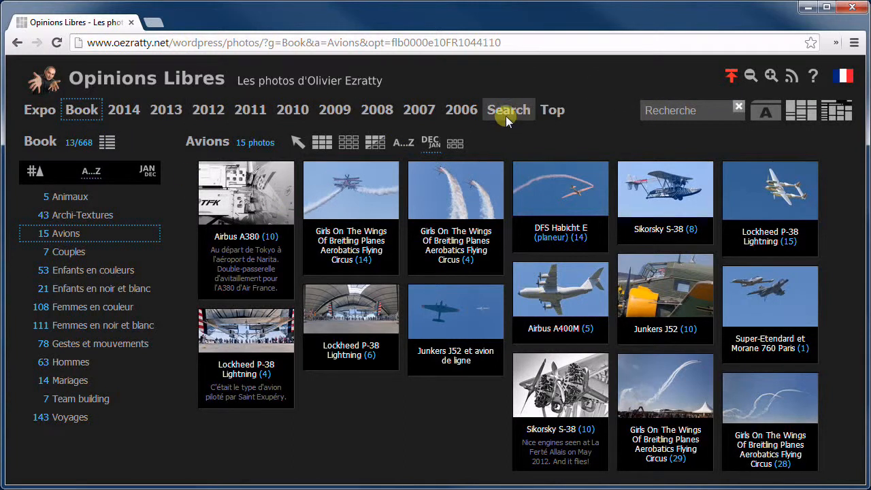
Search photos for the person's name and open actions on the Lancement 1000 Startups Sept2013 results
left_click(657, 110)
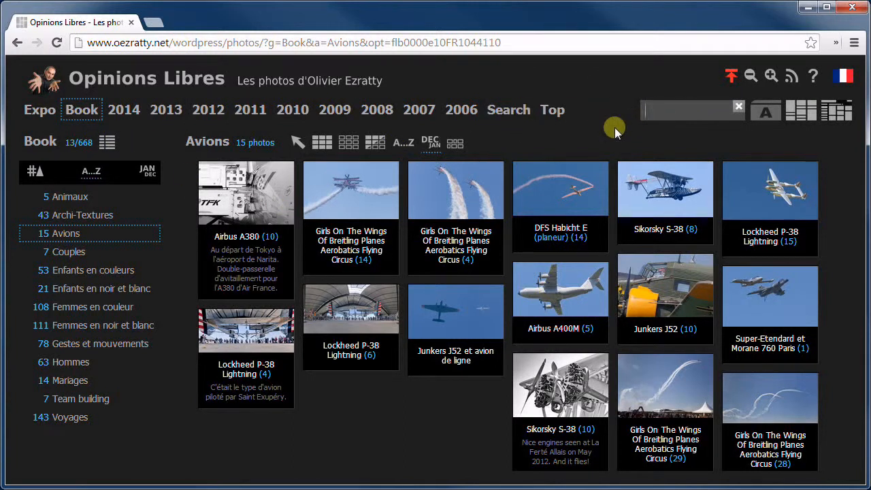
type("xaboei")
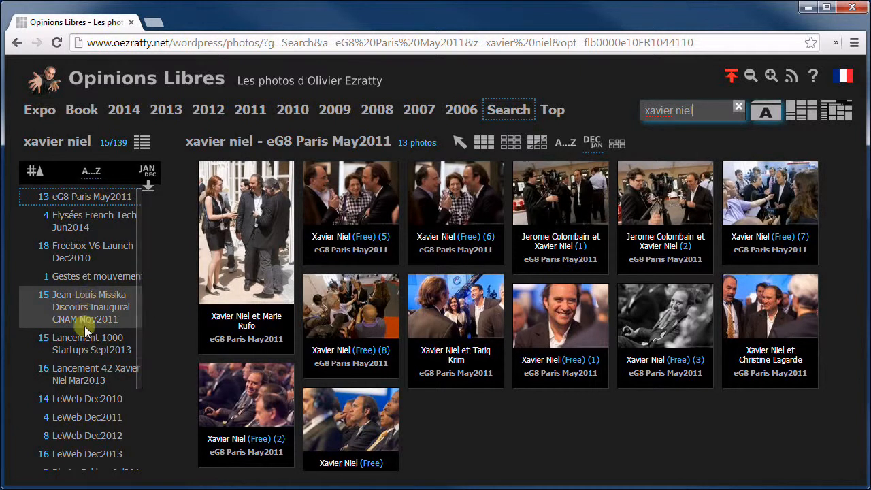
left_click(85, 341)
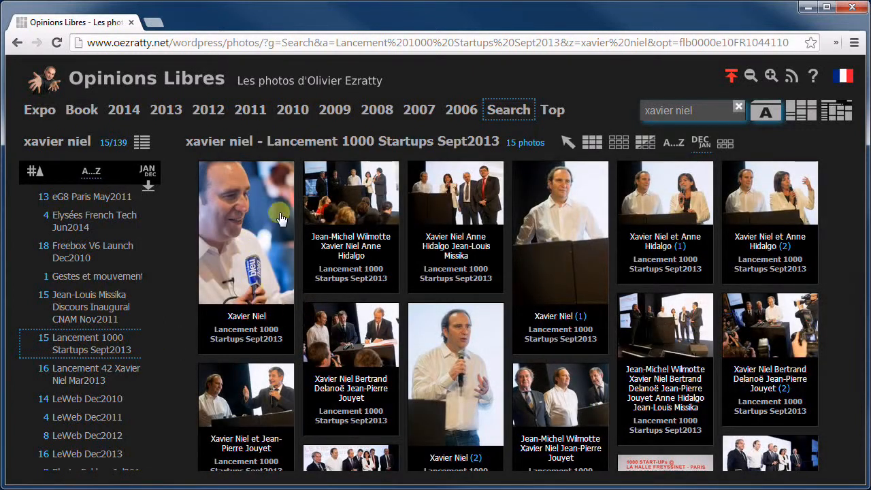
left_click(338, 143)
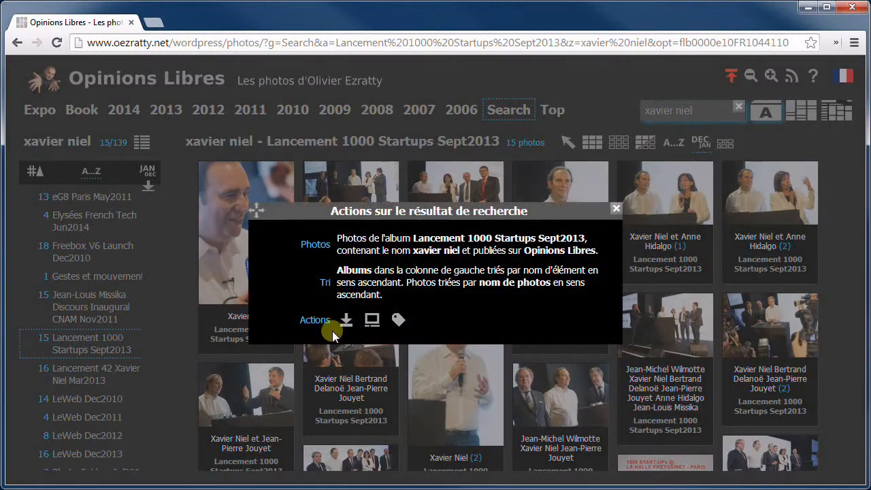
Add the search-result widget at the start of 'A propos de Avions' and open that article
left_click(372, 319)
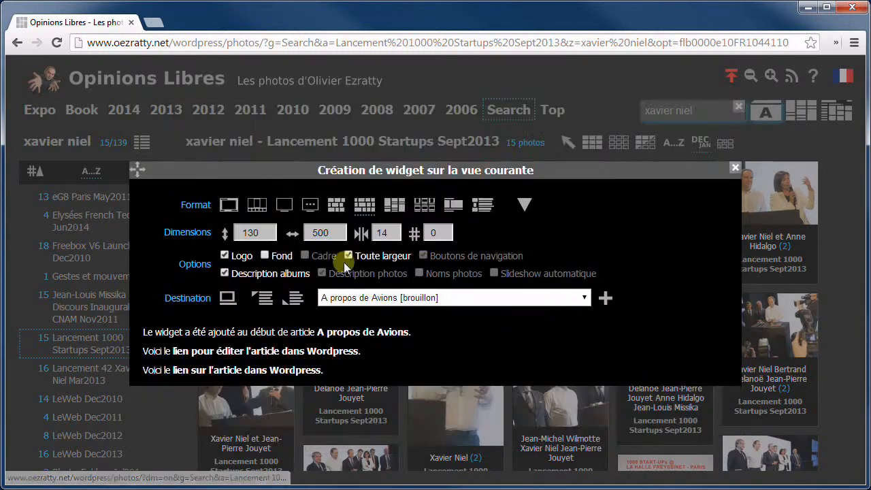
left_click(265, 371)
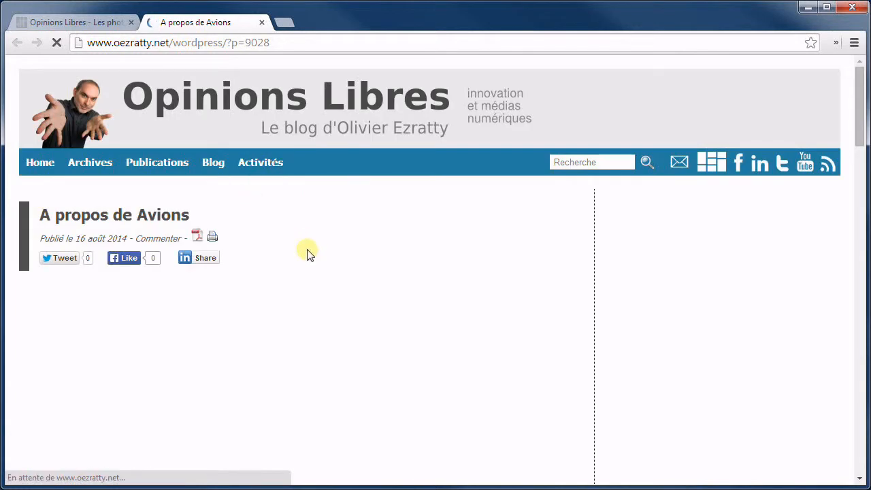
Scroll through the 'A propos de Avions' post, then close its tab with Ctrl+W
scroll(313, 254, "down", 2)
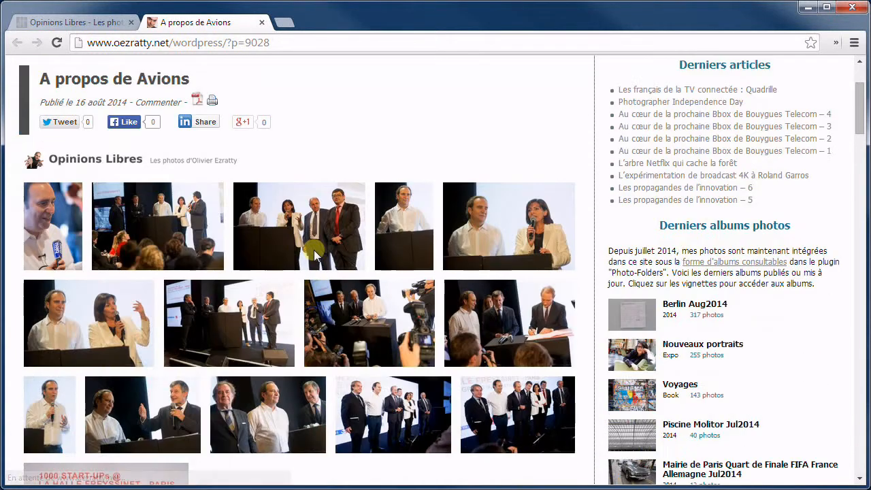
scroll(313, 254, "down", 4)
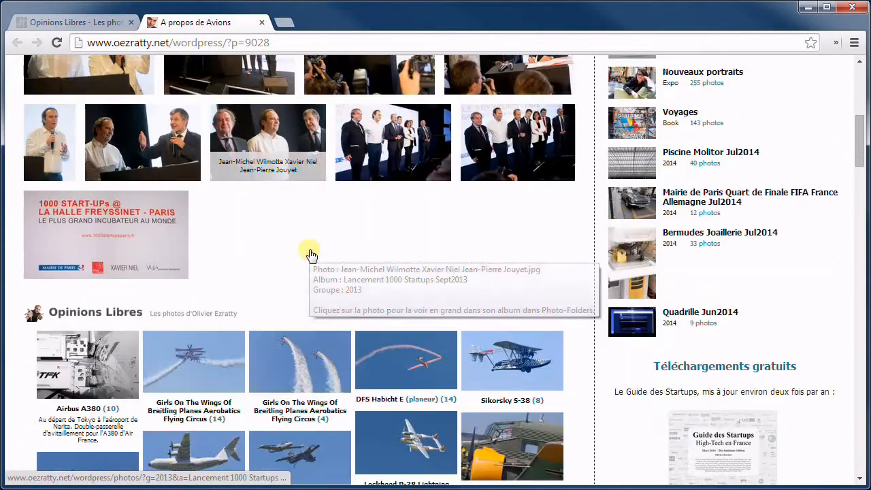
scroll(310, 254, "down", 10)
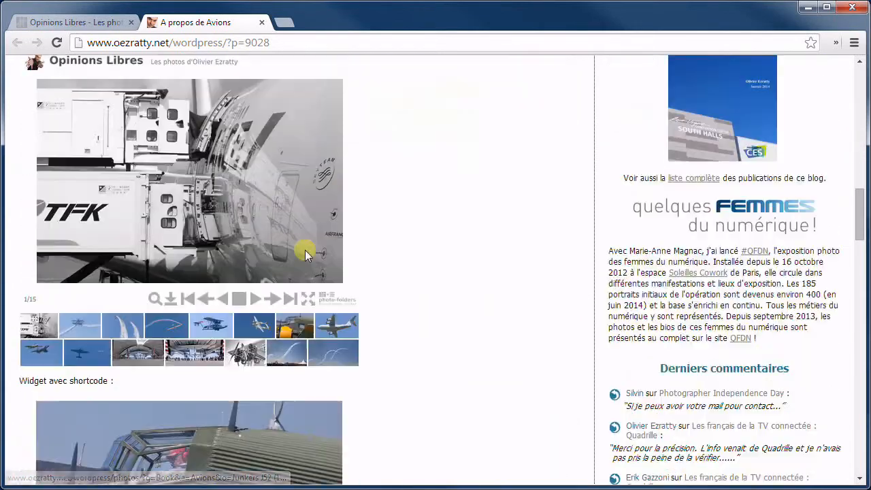
scroll(305, 250, "down", 10)
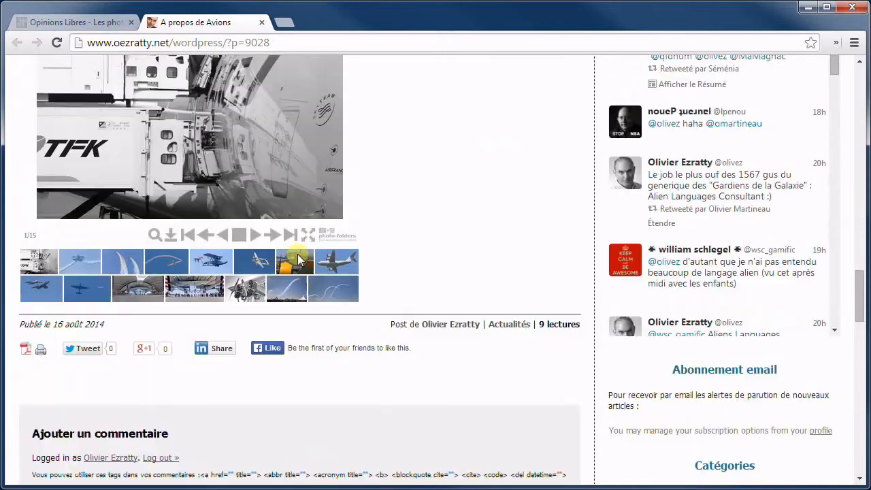
scroll(297, 254, "up", 20)
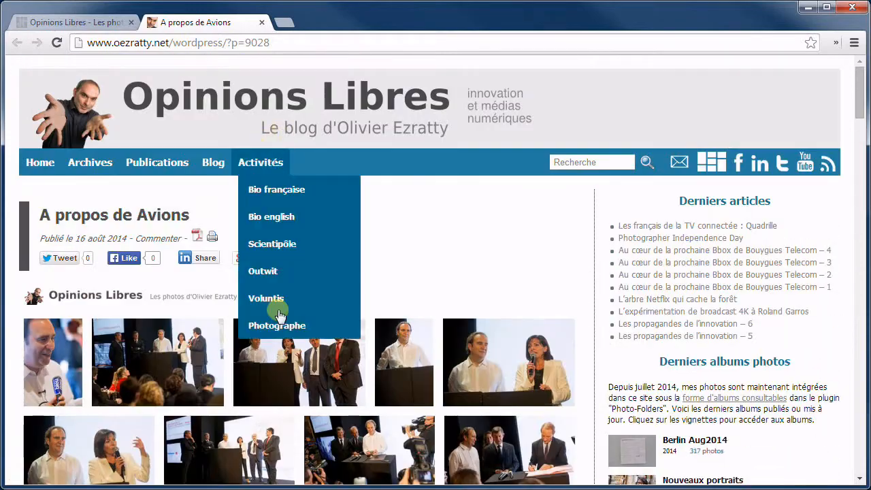
key("ctrl+w")
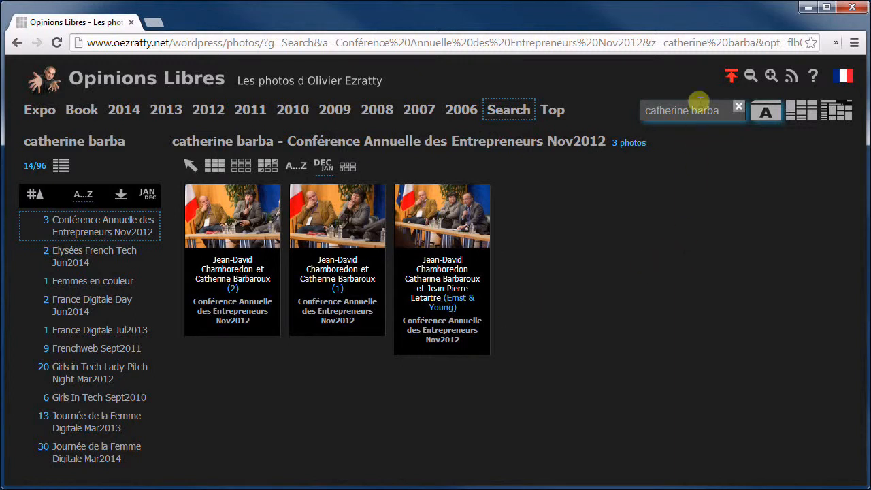
Widen the person search to all fields (Toutes) and sort the results by date
left_click(766, 112)
left_click(760, 145)
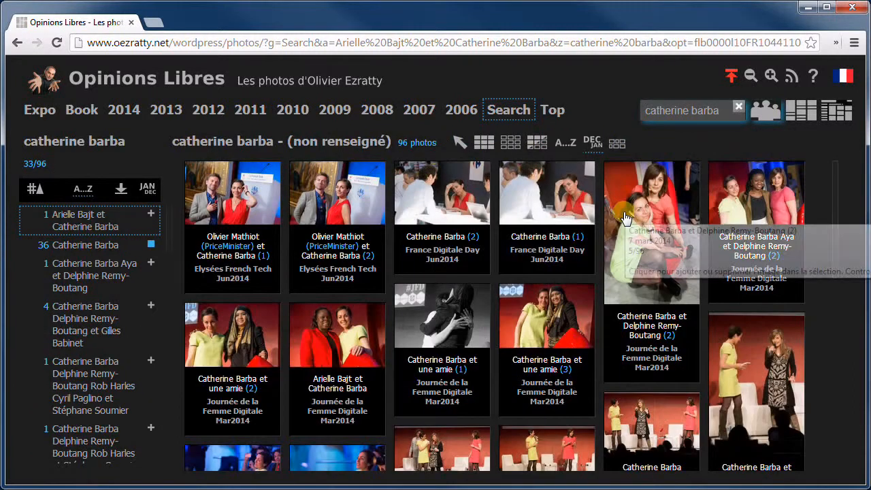
left_click(592, 144)
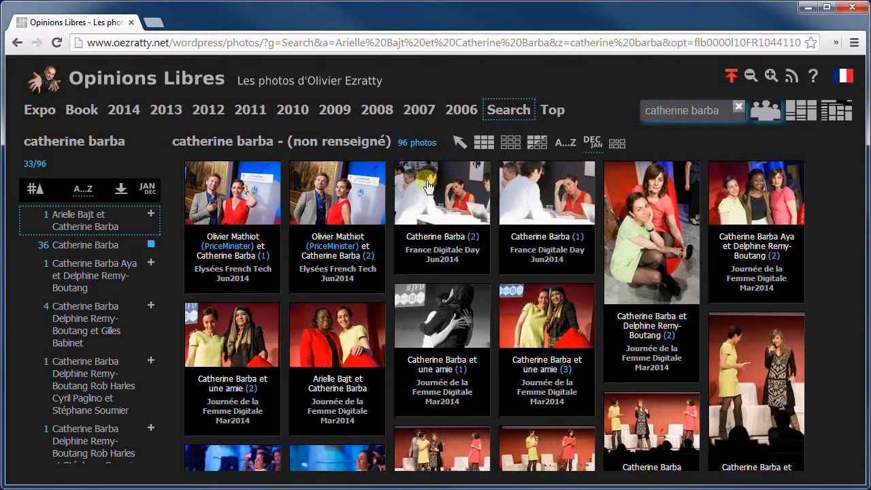
Start a widget from the search results and set its number of photos to 10
left_click(272, 144)
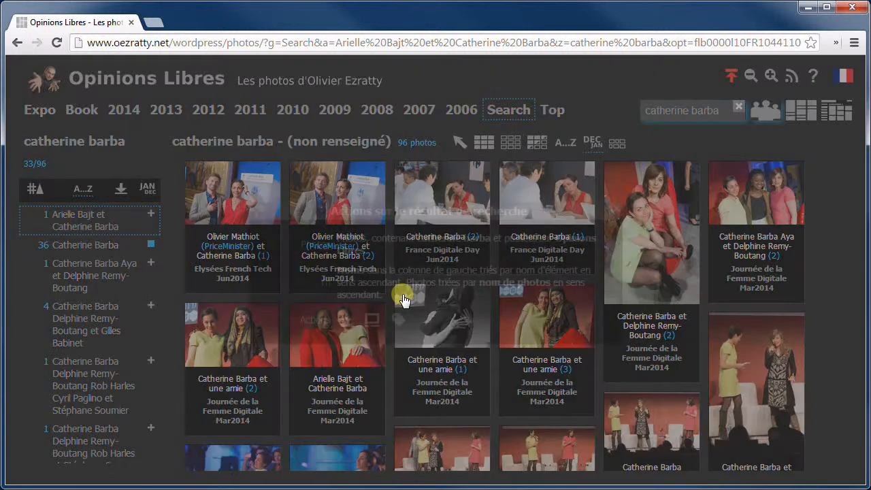
left_click(373, 321)
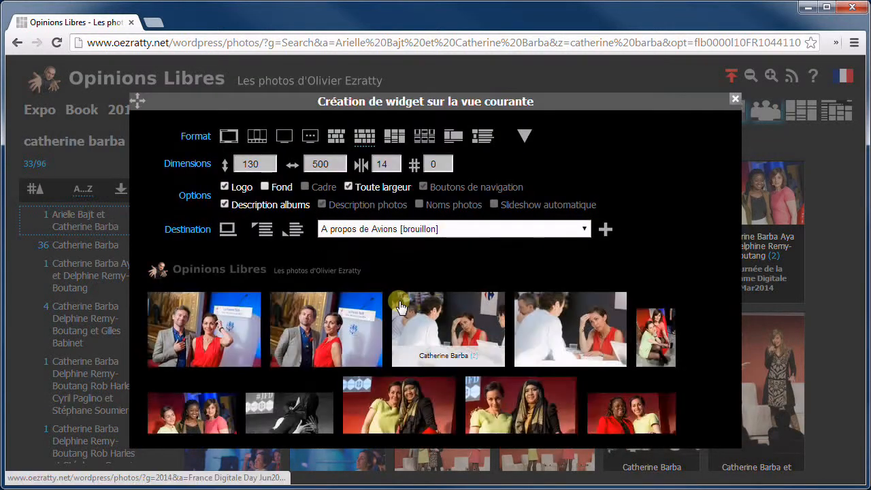
left_click(434, 164)
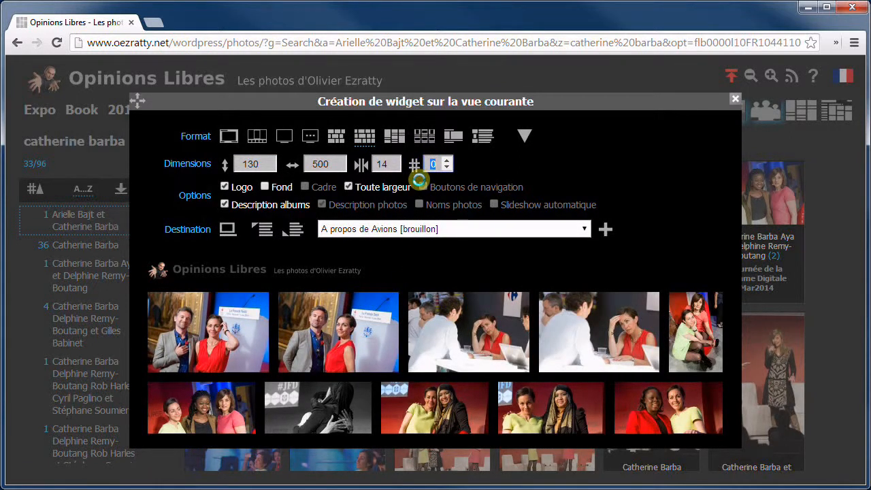
type("10")
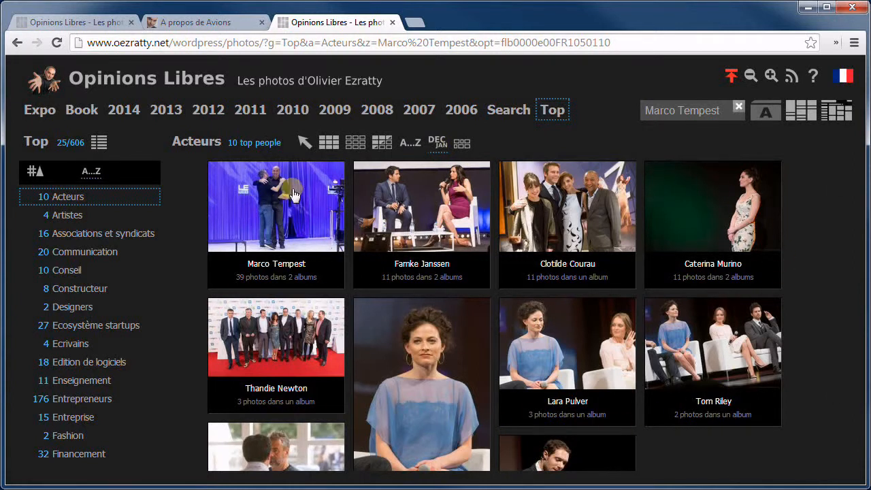
Add a Top people Acteurs widget at the start of 'A propos de Avions' and open the post
left_click(206, 146)
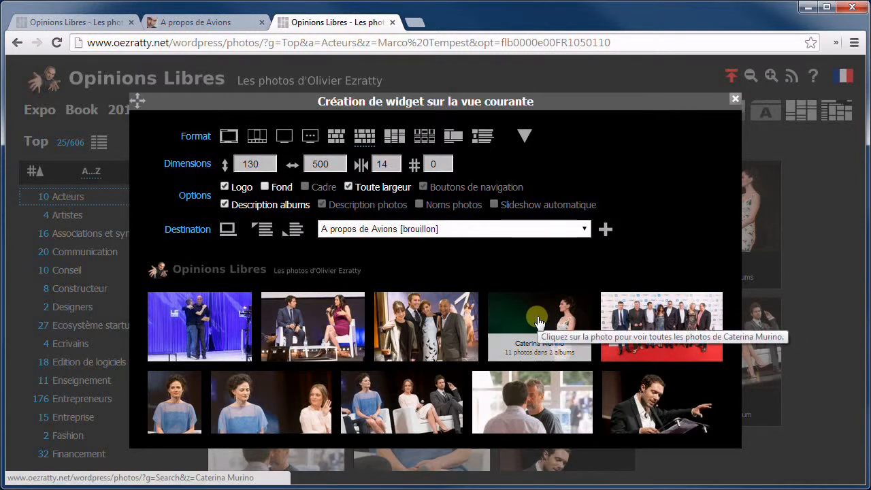
left_click(264, 229)
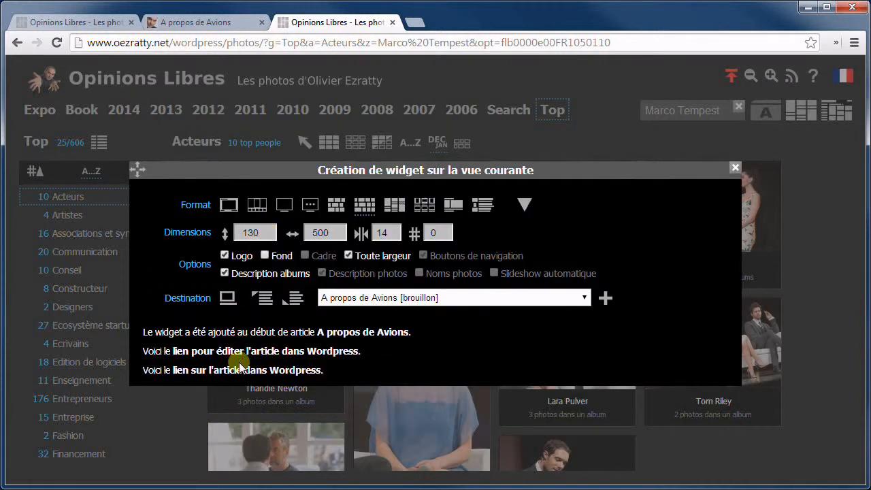
left_click(233, 368)
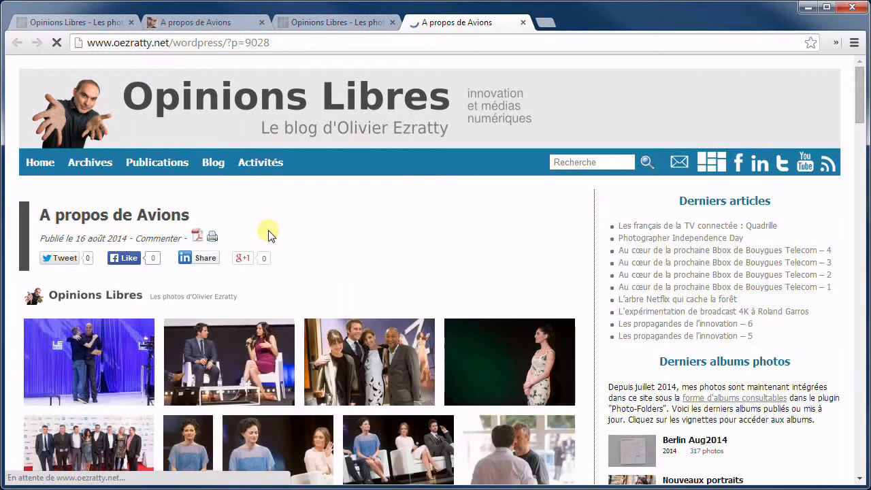
Scroll down the post and click an actress's photo in the Acteurs widget to open her search
scroll(270, 231, "down", 1)
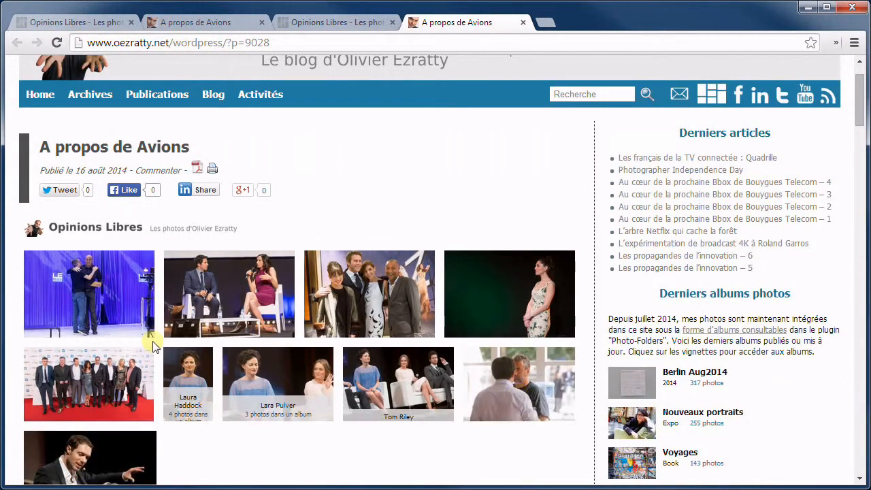
left_click(507, 284)
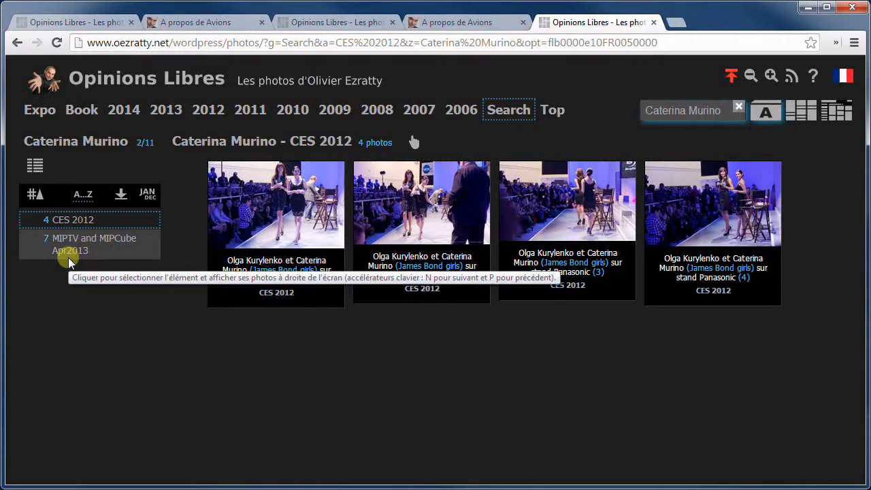
View the first MIPTV and MIPCube Apr2013 photo full page, return to the grid, then open statistics
left_click(98, 247)
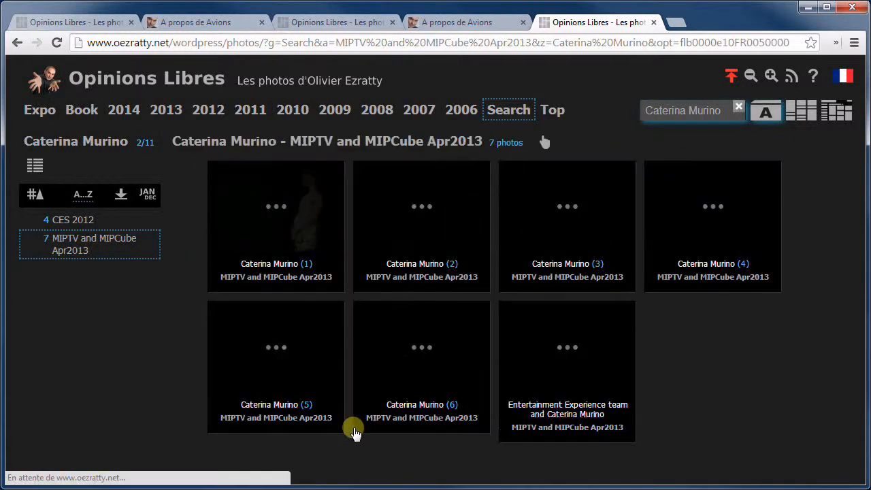
left_click(297, 213)
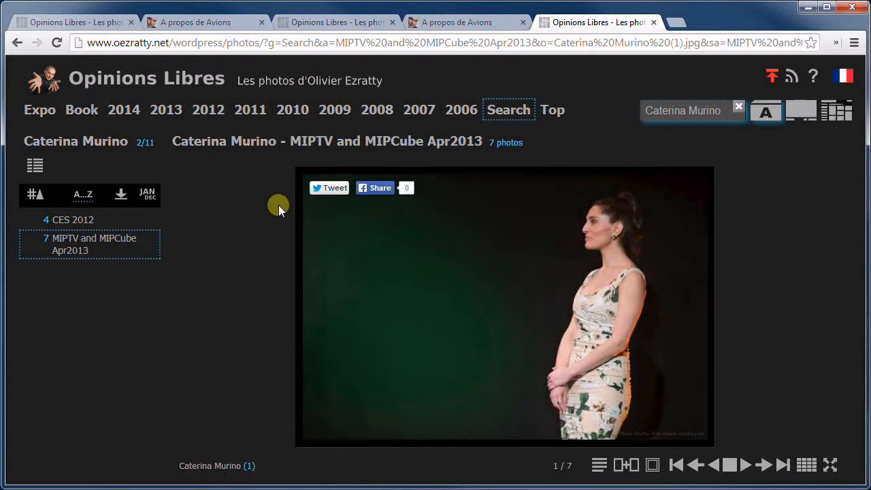
key("f")
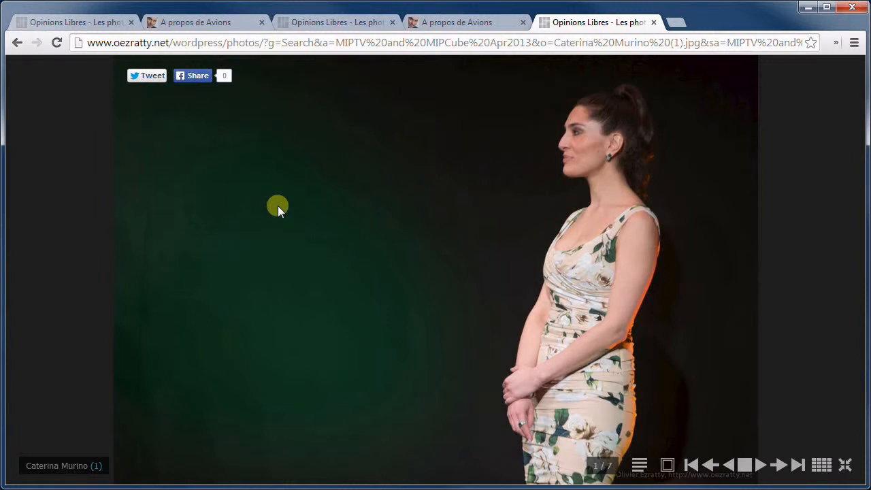
key("f")
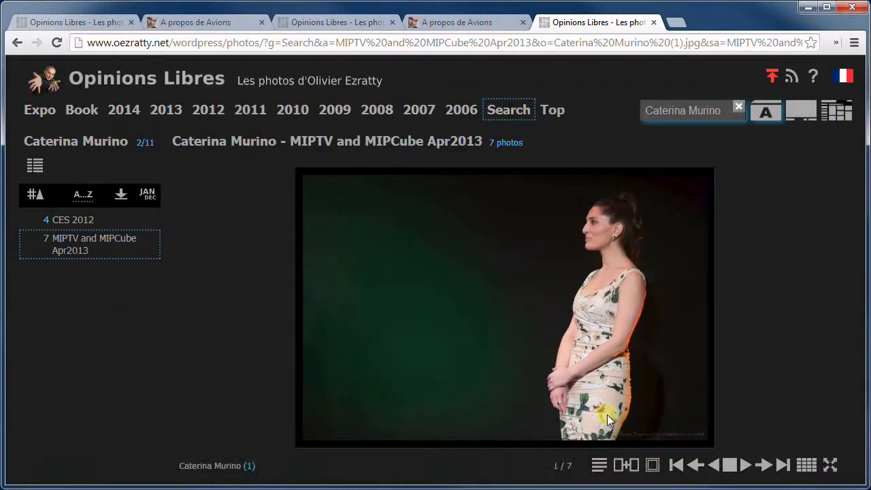
left_click(582, 327)
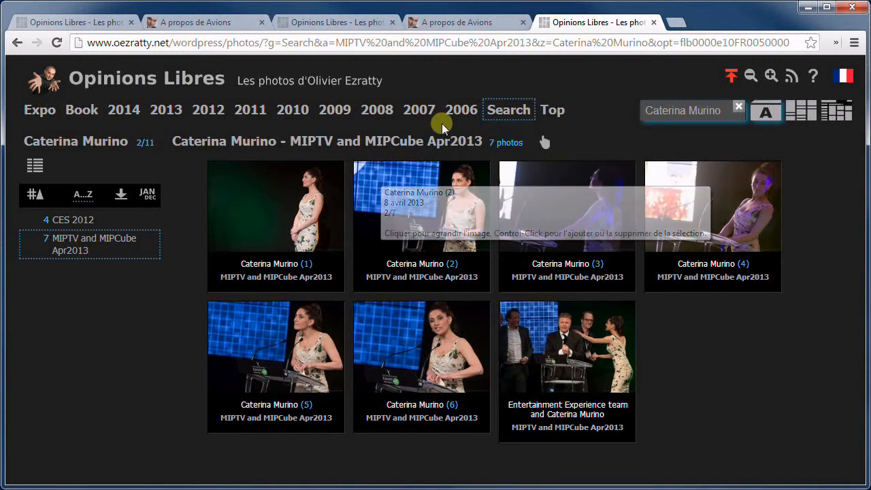
left_click(479, 81)
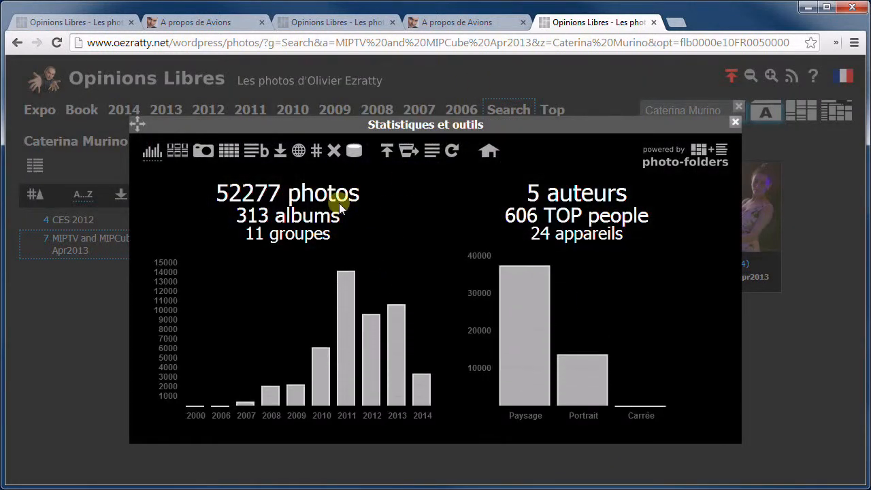
List the album-to-article links in Statistiques et outils, scroll through the table, then close the panel
left_click(256, 152)
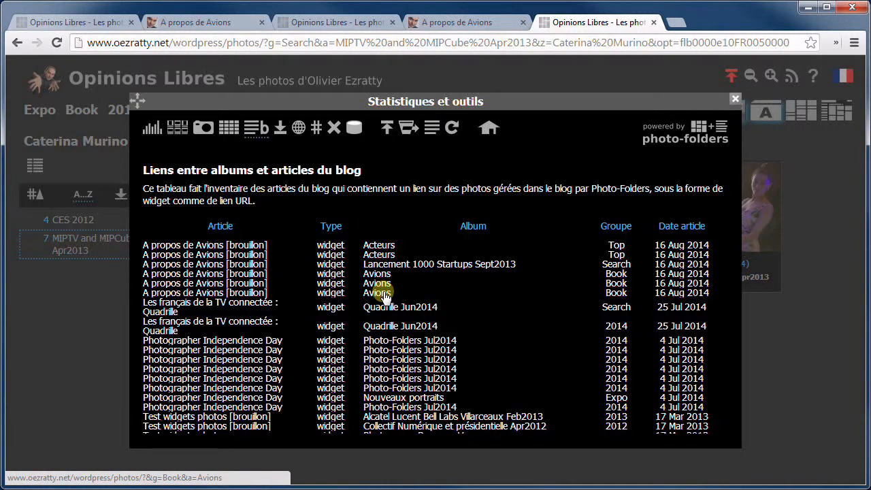
scroll(401, 324, "down", 1)
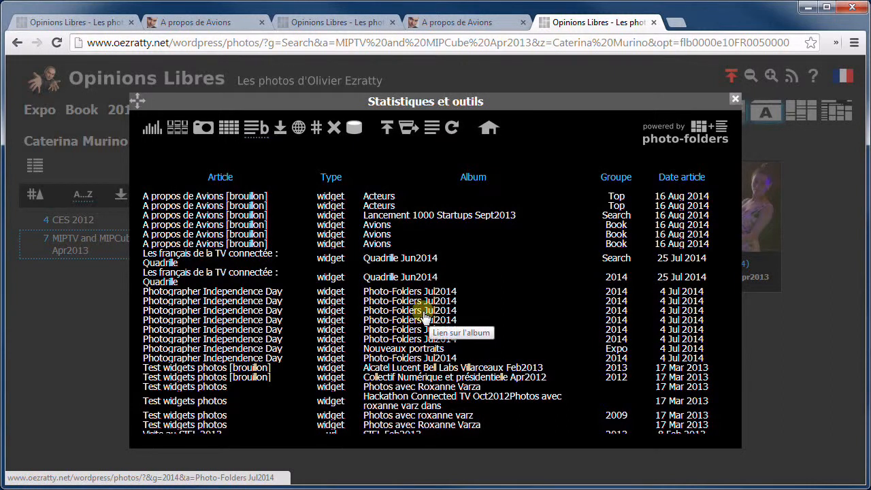
scroll(408, 309, "down", 3)
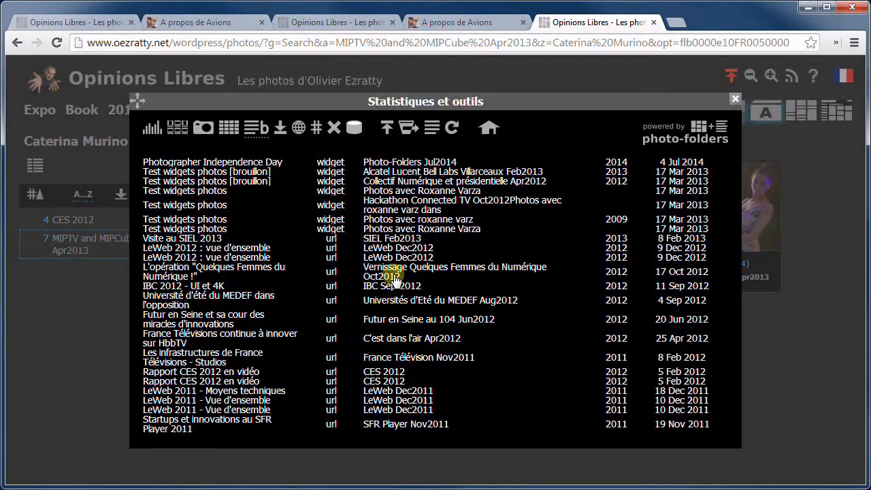
scroll(392, 286, "down", 3)
scroll(400, 282, "down", 5)
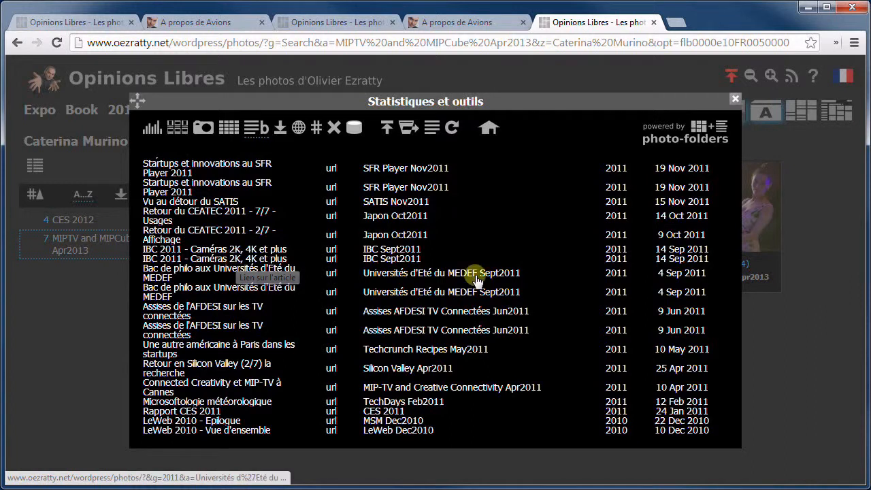
scroll(475, 276, "up", 10)
scroll(475, 276, "up", 1)
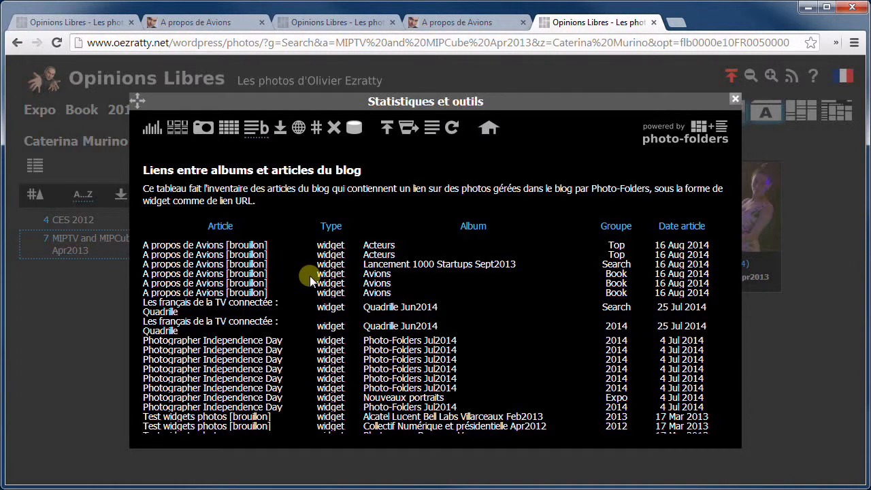
scroll(343, 266, "down", 3)
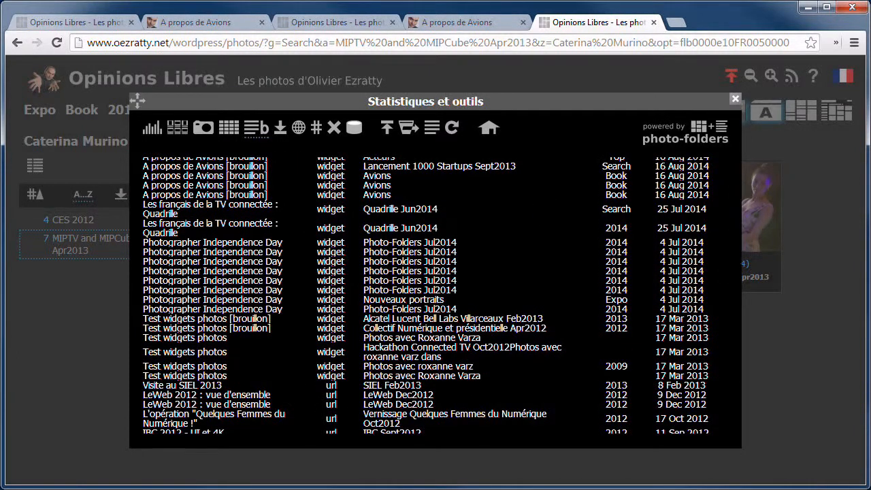
left_click(824, 333)
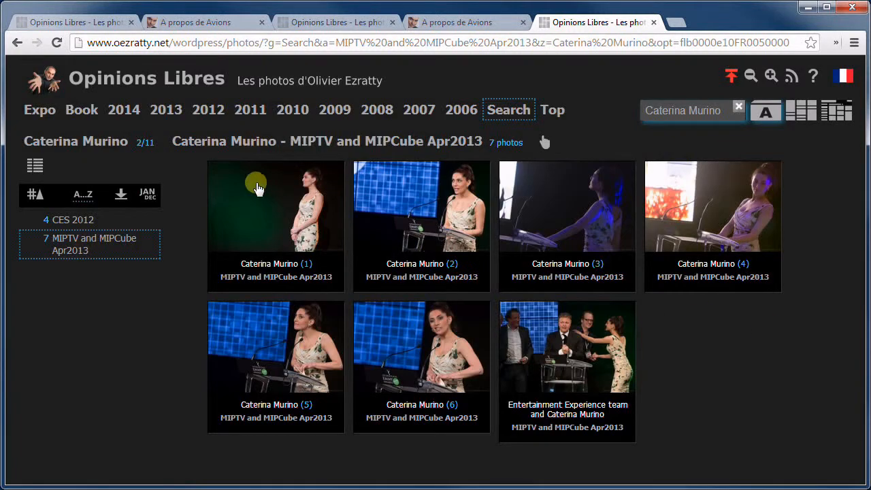
Open the Book group's Avions album and show its linked 'A propos de Avions' draft
left_click(80, 111)
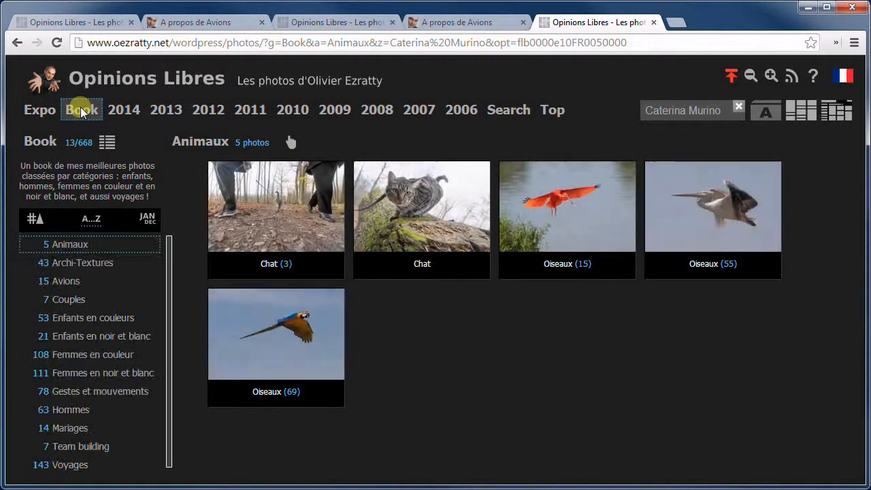
left_click(73, 281)
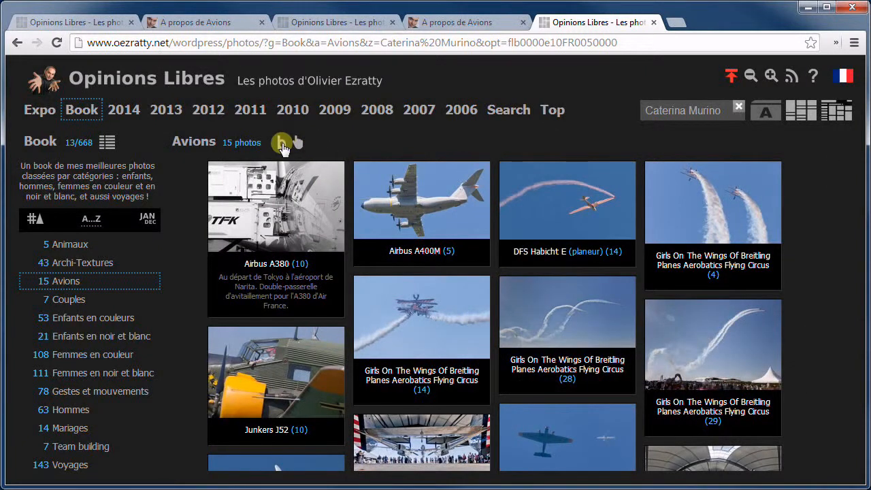
left_click(279, 142)
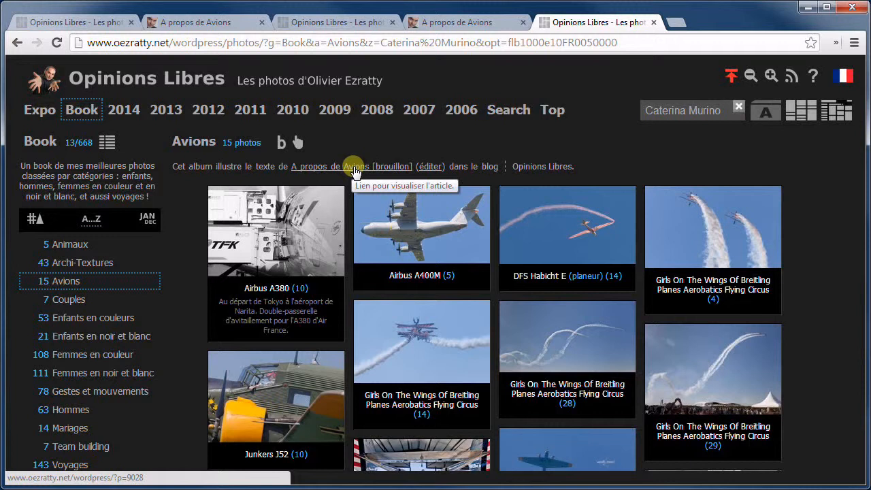
Open the 'A propos de Avions' draft in the WordPress Edit Post screen
left_click(433, 172)
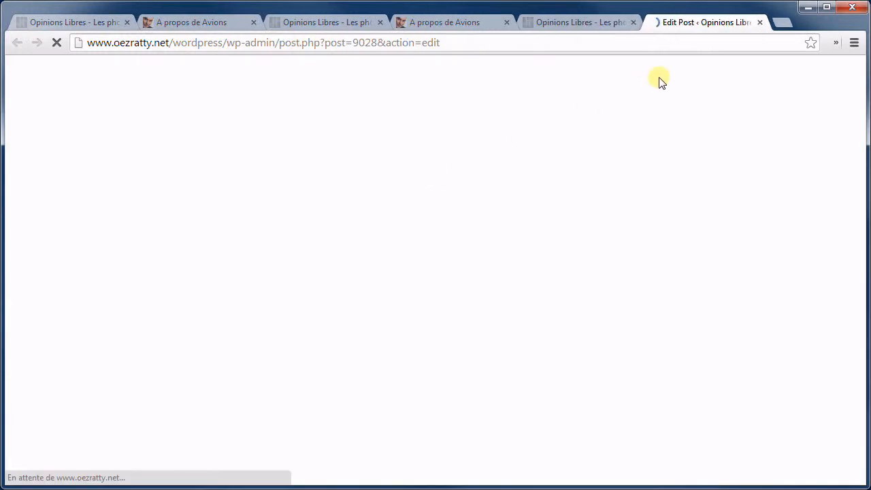